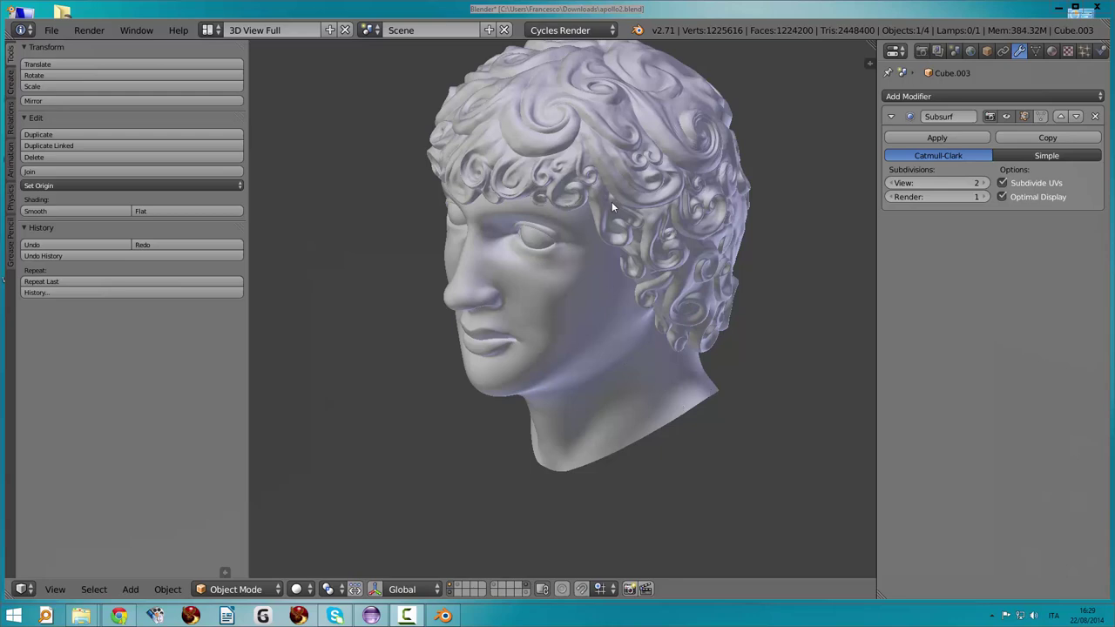
# - Orbit the Apollo head sculpt to show more of its curly hair, then open the viewport properties sidebar
pyautogui.moveTo(587, 212); pyautogui.dragTo(577, 220, button='middle')
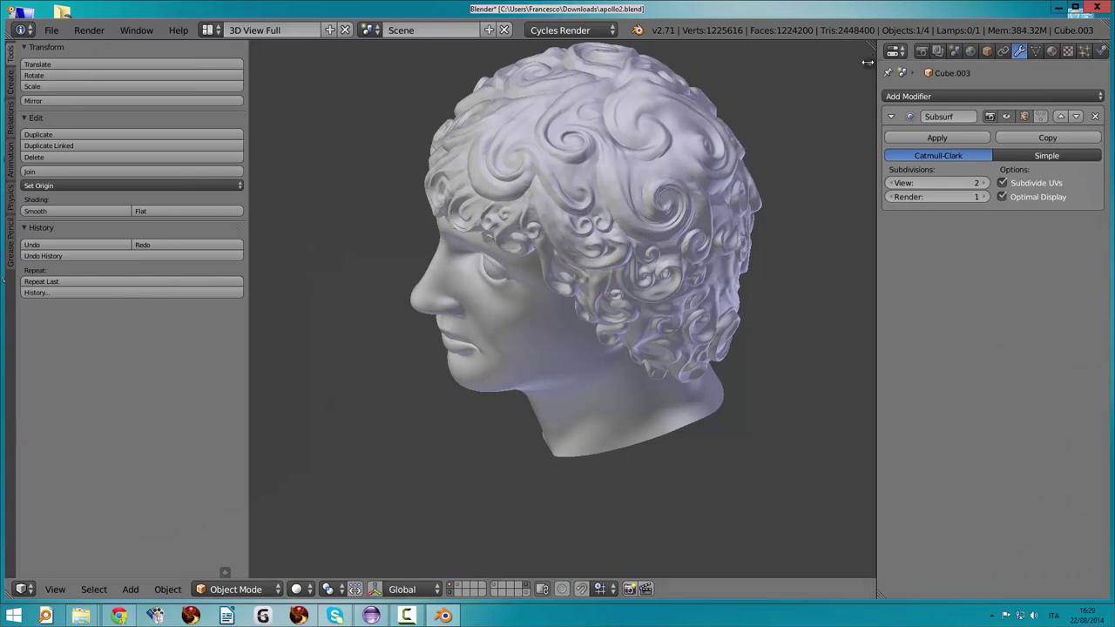
pyautogui.press('n')
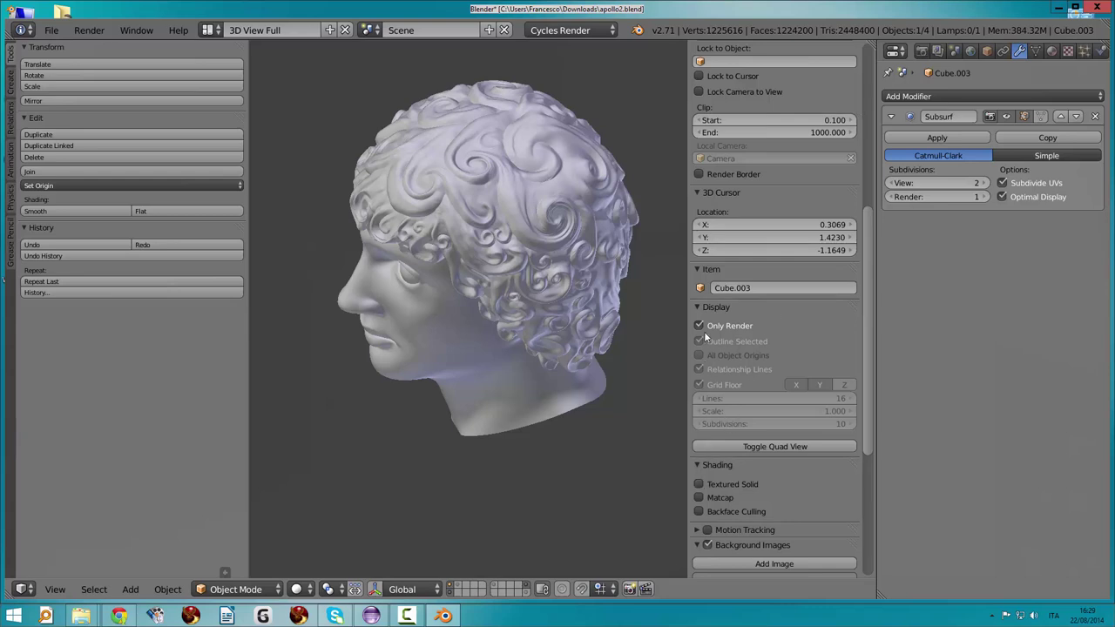
# - Turn off Only Render so the grid shows, and make the hair object active
pyautogui.click(699, 325)
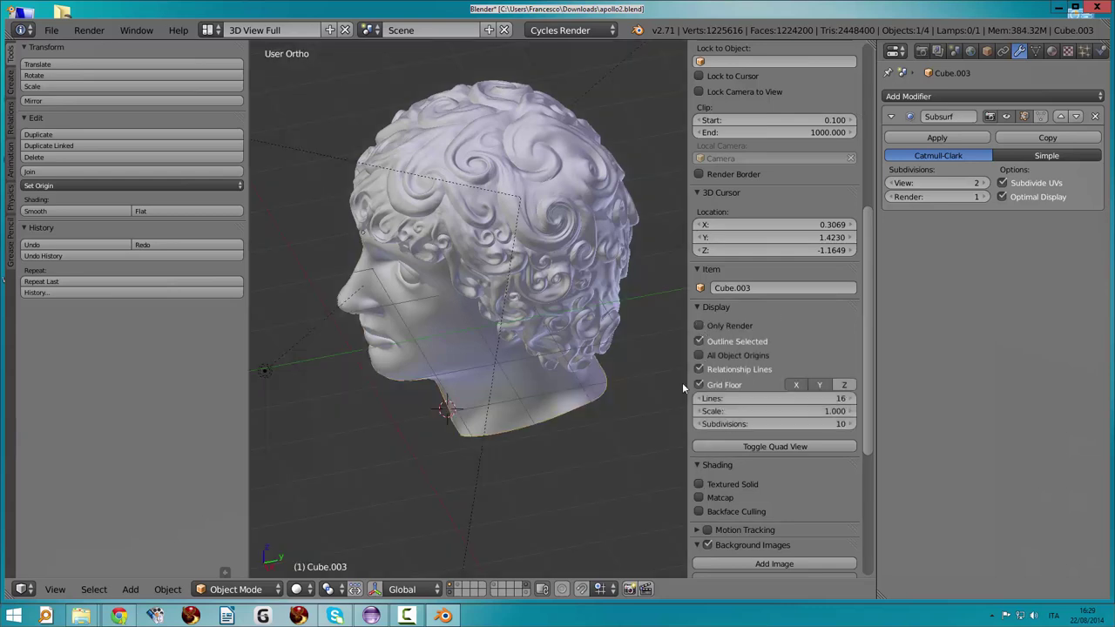
pyautogui.rightClick(528, 146)
pyautogui.rightClick(528, 146)
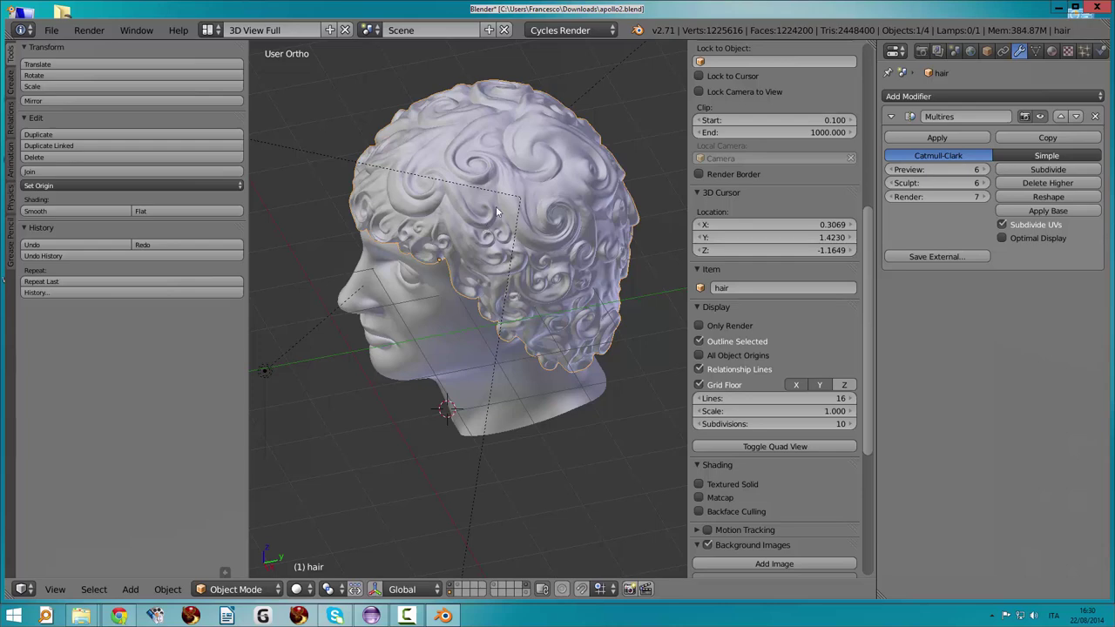
# - Turn the face toward the viewer, widen the 3D view, and split it into two side-by-side areas
pyautogui.moveTo(483, 222); pyautogui.dragTo(515, 179, button='middle')
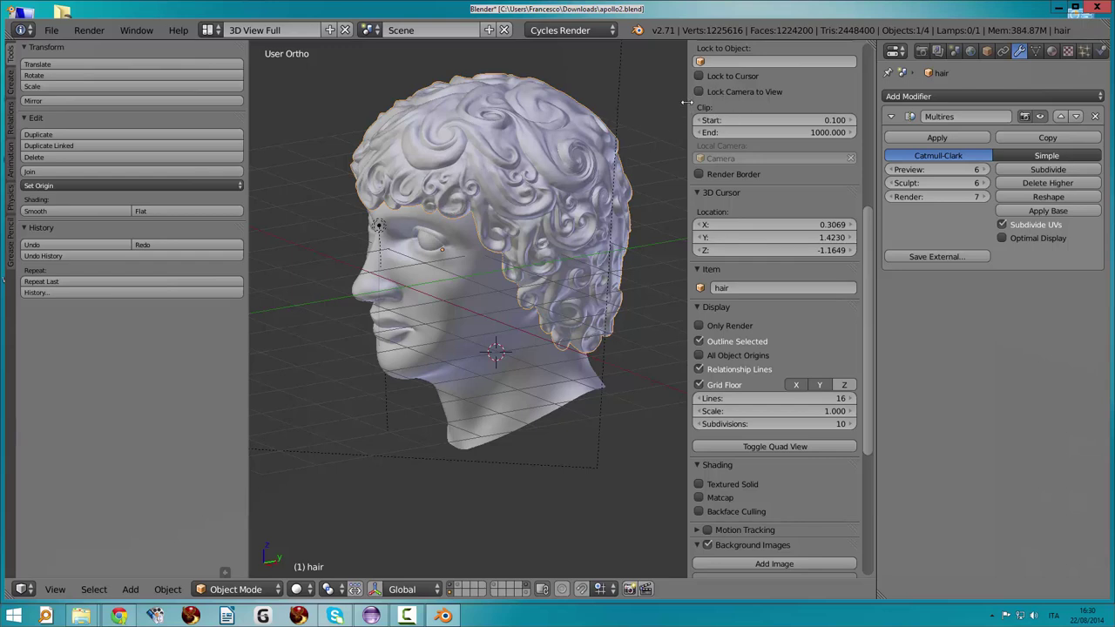
pyautogui.moveTo(686, 103); pyautogui.dragTo(871, 108)
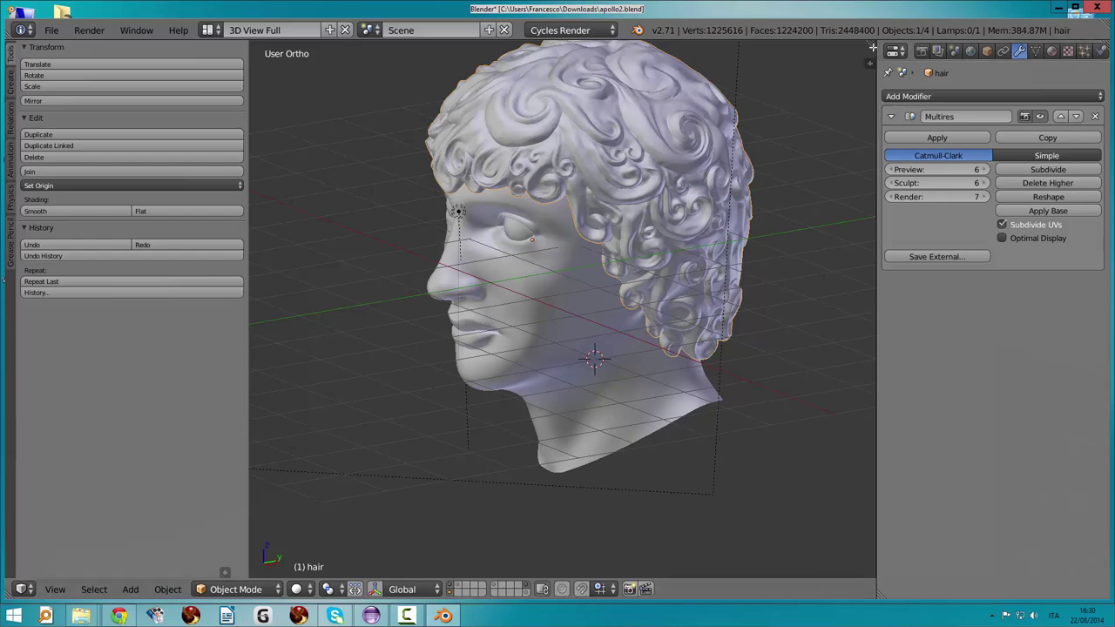
pyautogui.moveTo(872, 45); pyautogui.dragTo(624, 63)
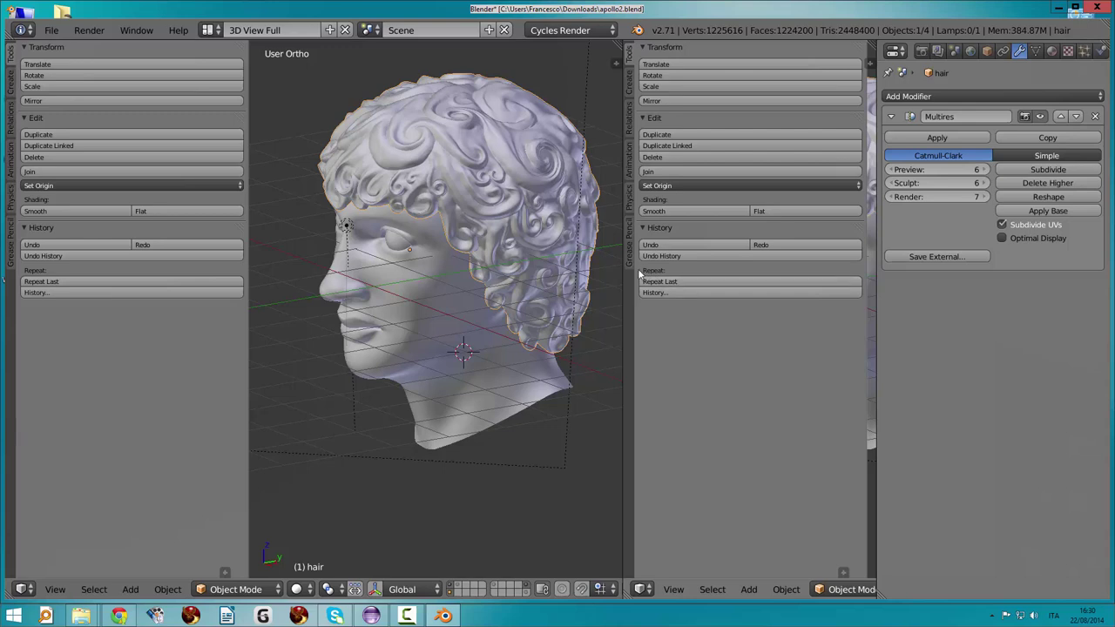
# - Make the right-hand area a UV/Image Editor
pyautogui.click(642, 590)
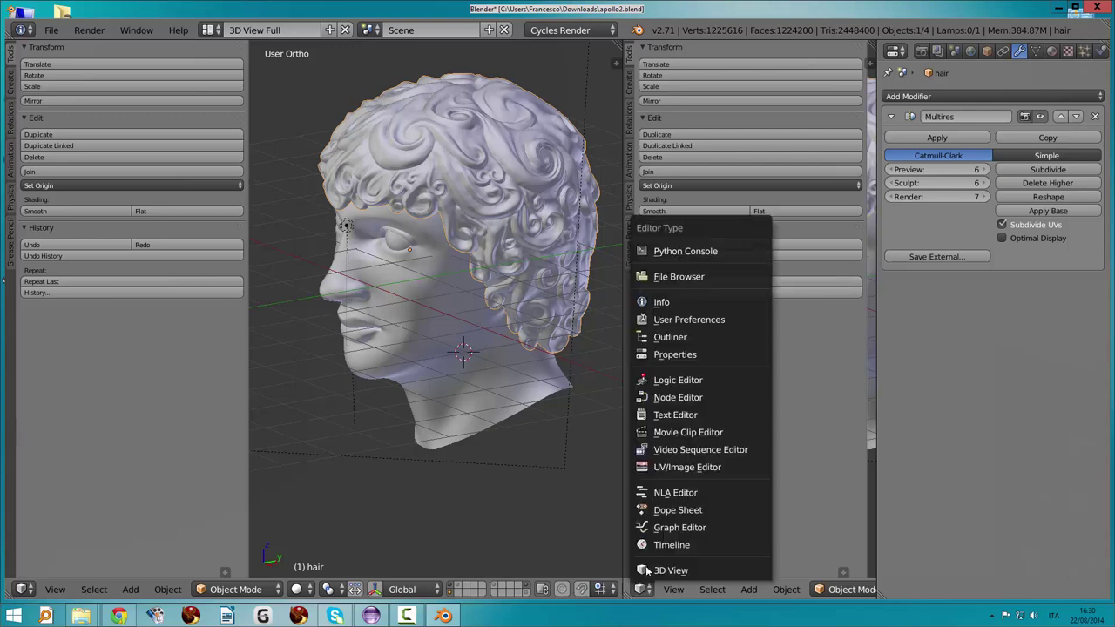
pyautogui.click(664, 473)
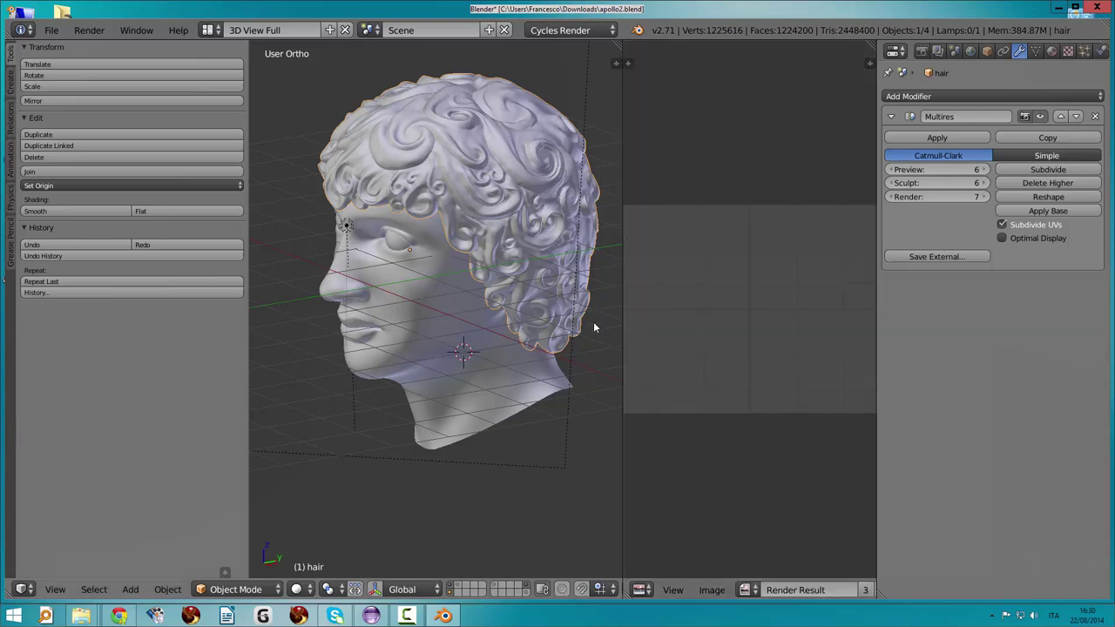
pyautogui.scroll(-1, 691, 332)
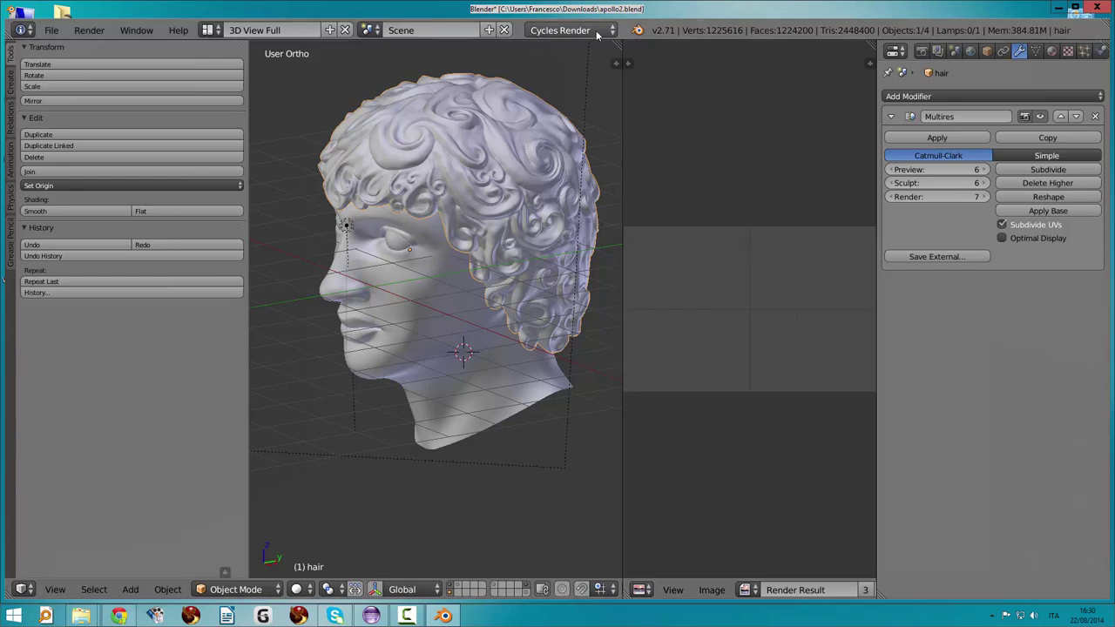
# - Switch the render engine to Blender Render and put the hair cap into Edit Mode
pyautogui.click(566, 29)
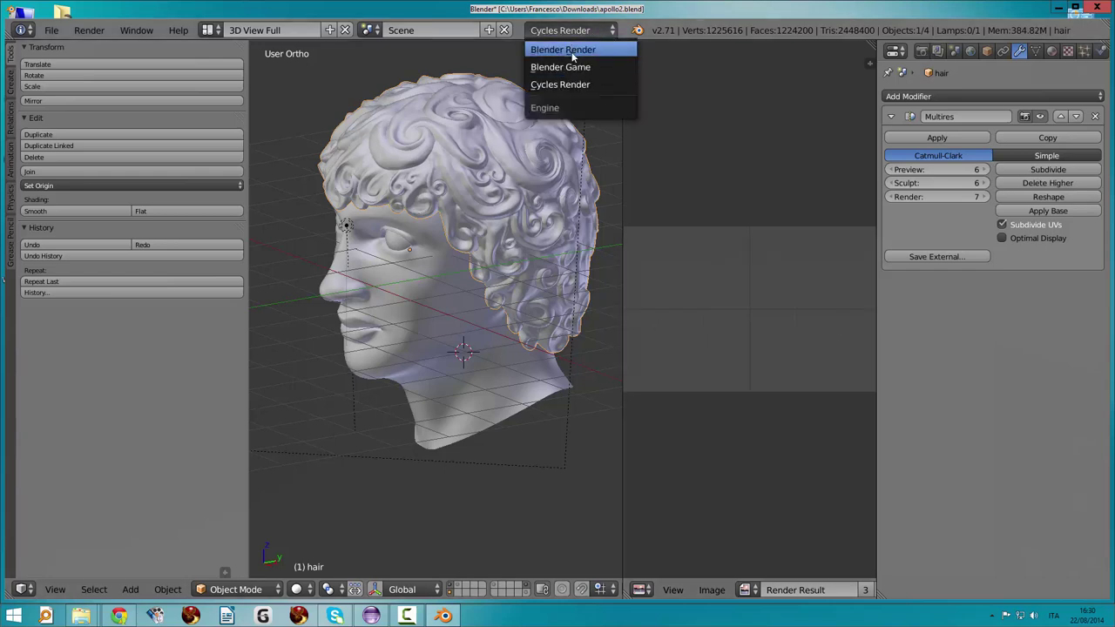
pyautogui.click(571, 52)
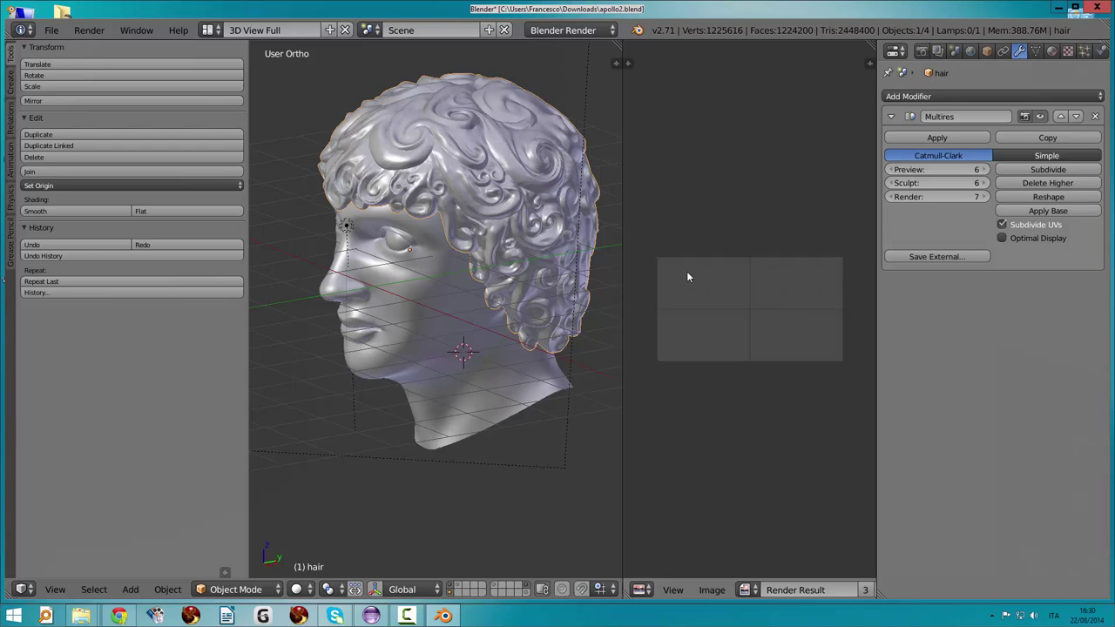
pyautogui.scroll(1, 687, 277)
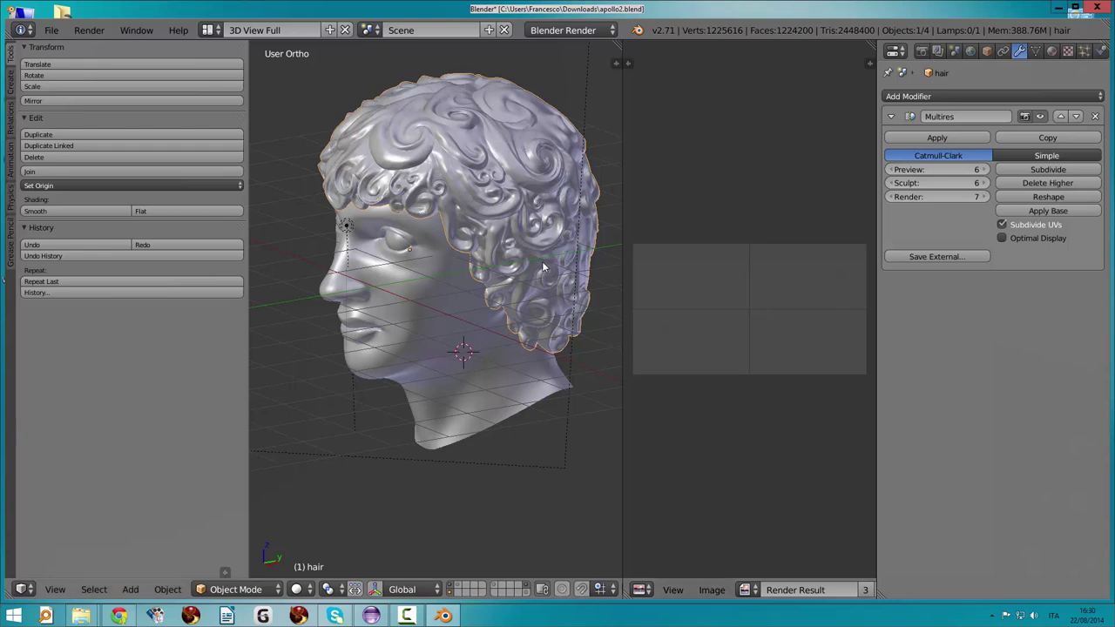
pyautogui.press('Tab')
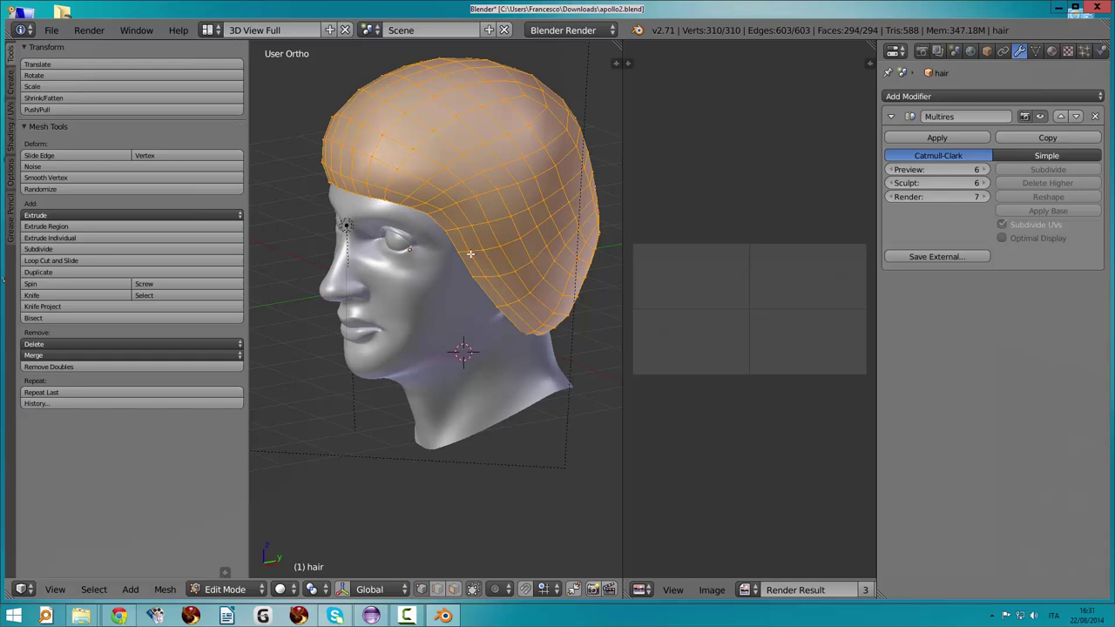
# - Unwrap the hair cap's UVs and show the layout over the Untitled checker image
pyautogui.press('u')
pyautogui.click(470, 254)
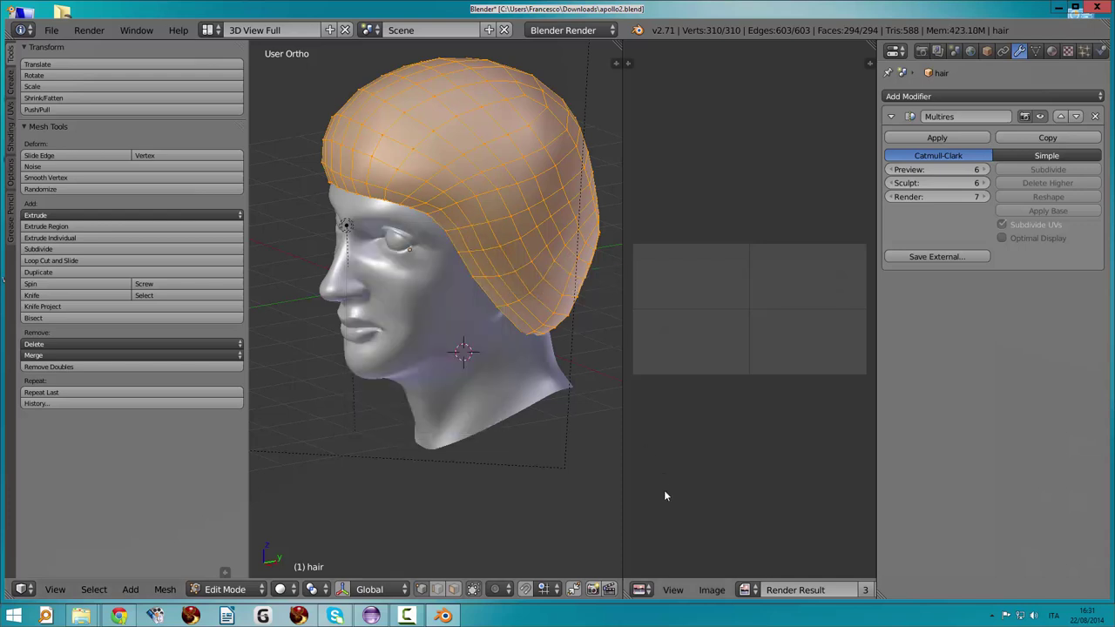
pyautogui.click(746, 589)
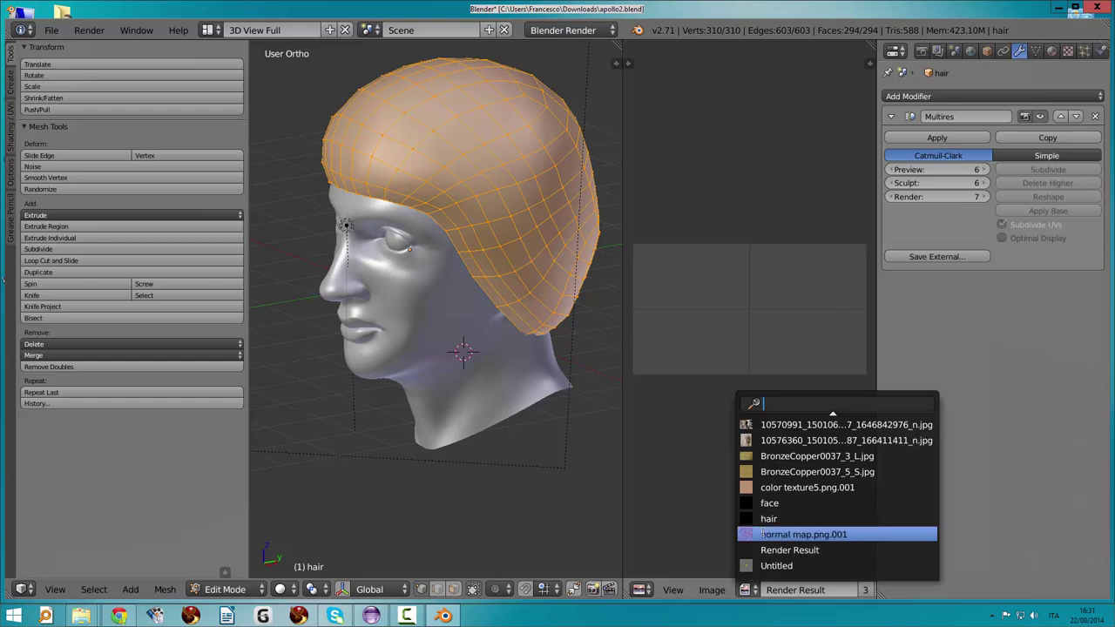
pyautogui.click(774, 564)
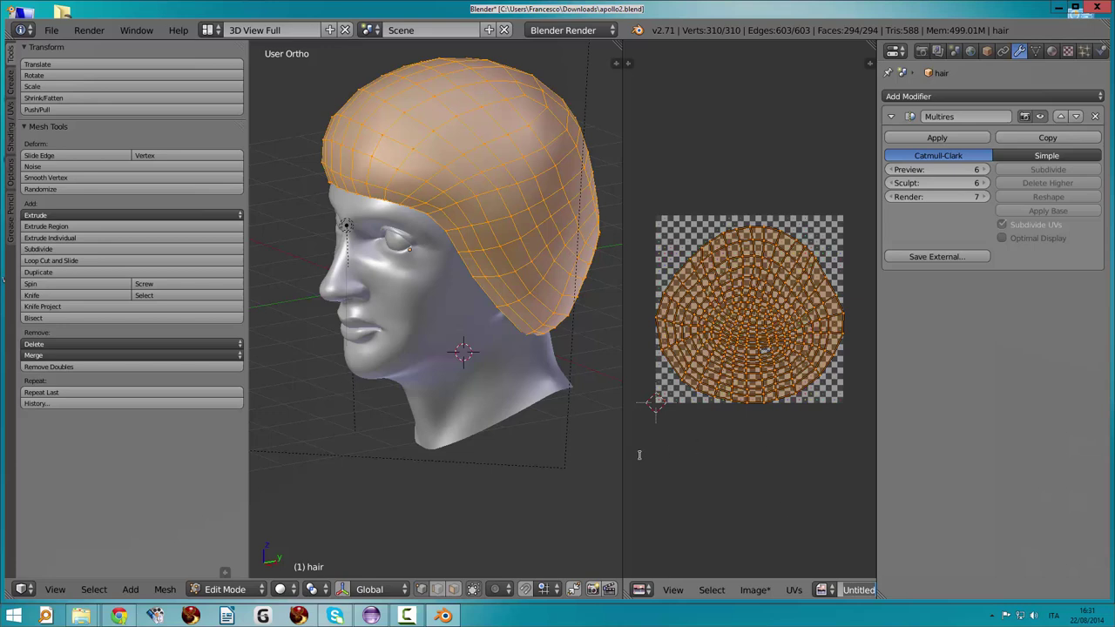
# - Create a new 1024 × 1024 black image named 'baking normal map' with Alpha turned off
pyautogui.click(760, 594)
pyautogui.click(771, 573)
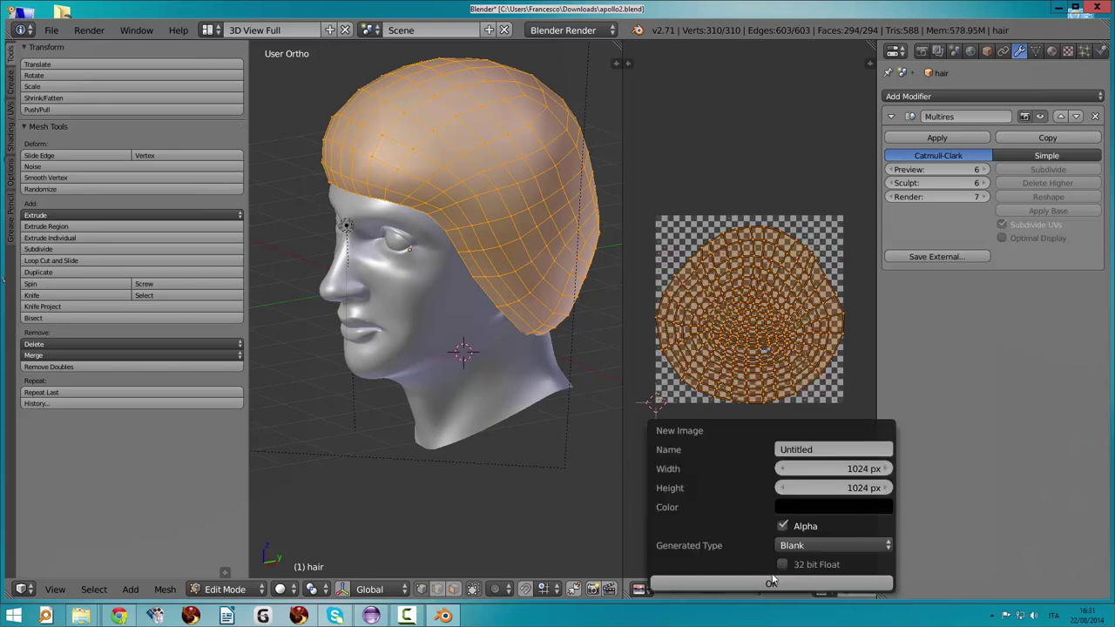
pyautogui.click(803, 450)
pyautogui.write('baking no')
pyautogui.write('rmal maps')
pyautogui.press('Return')
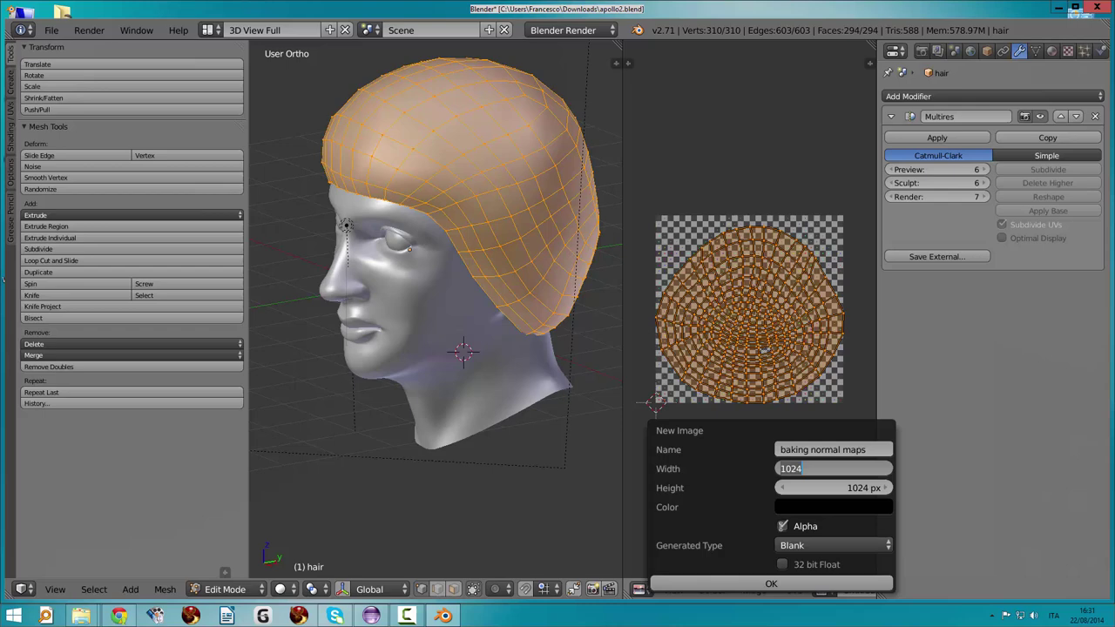
pyautogui.click(783, 526)
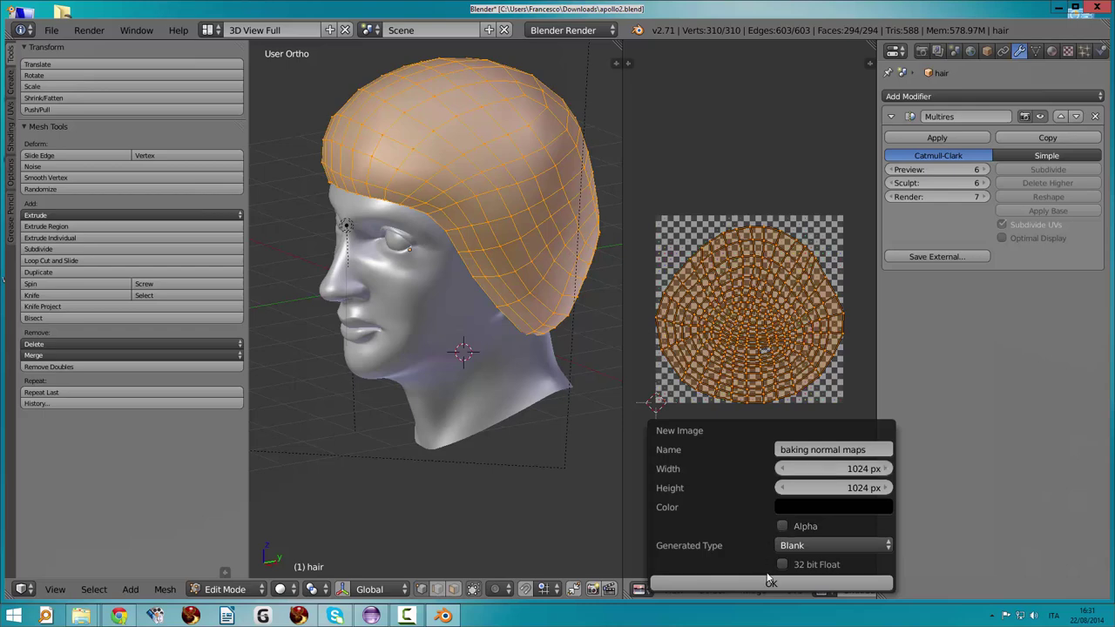
pyautogui.click(770, 581)
pyautogui.scroll(5, 753, 428)
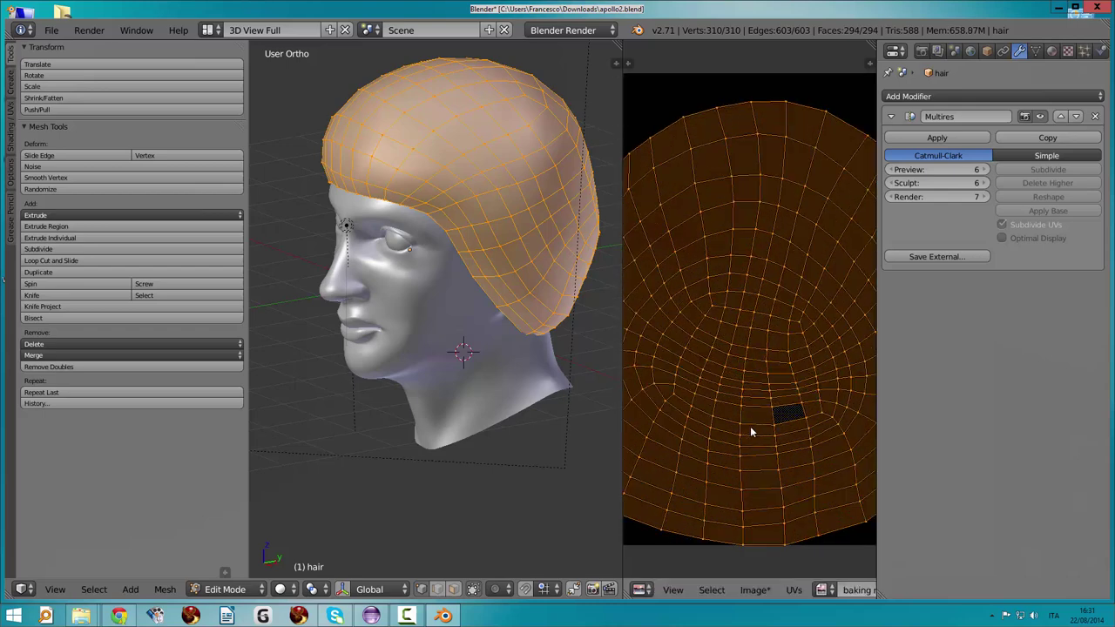
pyautogui.scroll(-4, 750, 426)
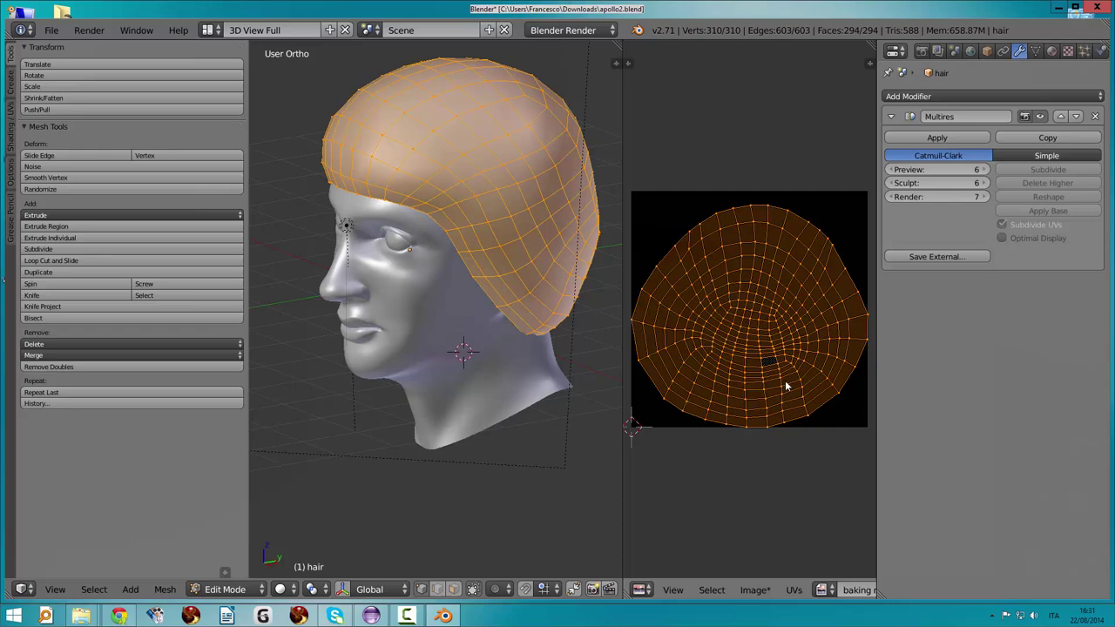
# - Return to Object Mode and set the hair's Multires preview level to 0
pyautogui.click(228, 589)
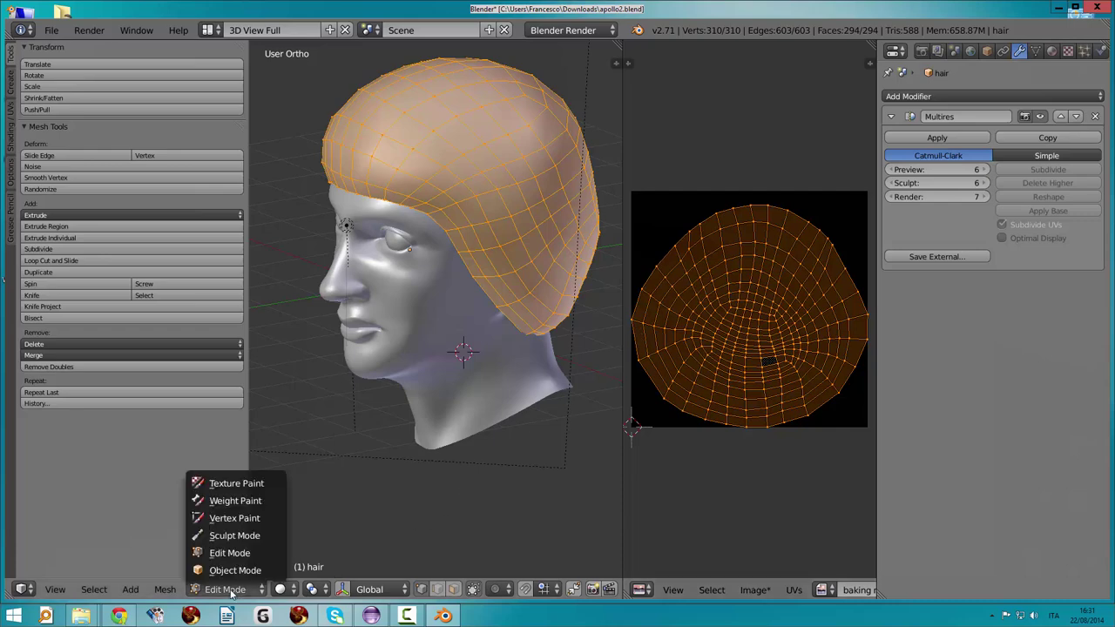
pyautogui.click(230, 571)
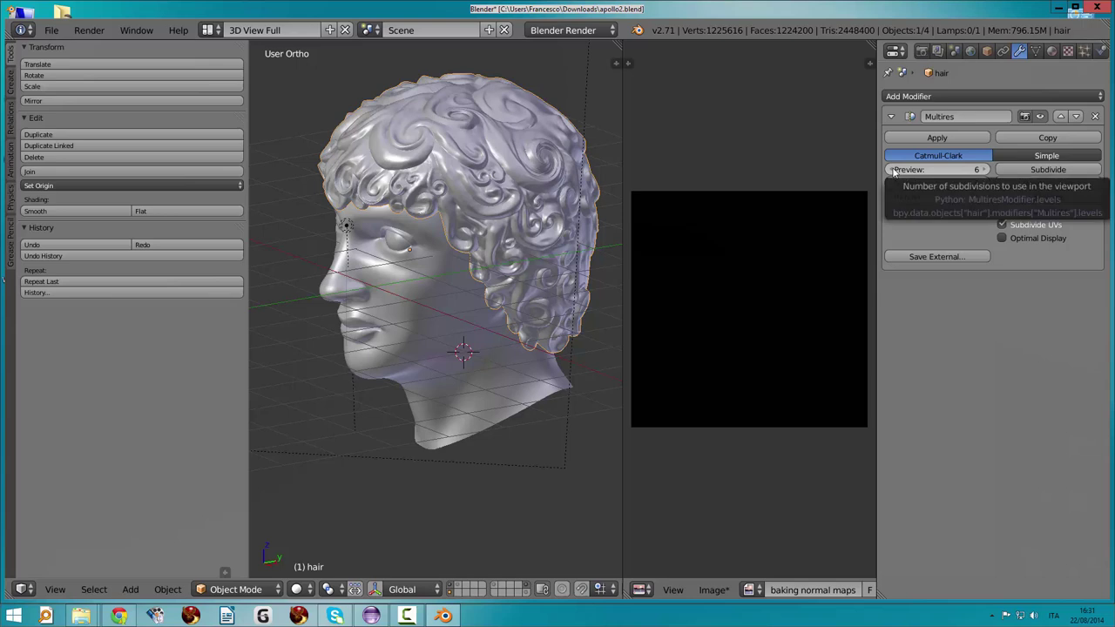
pyautogui.click(892, 170)
pyautogui.click(892, 169)
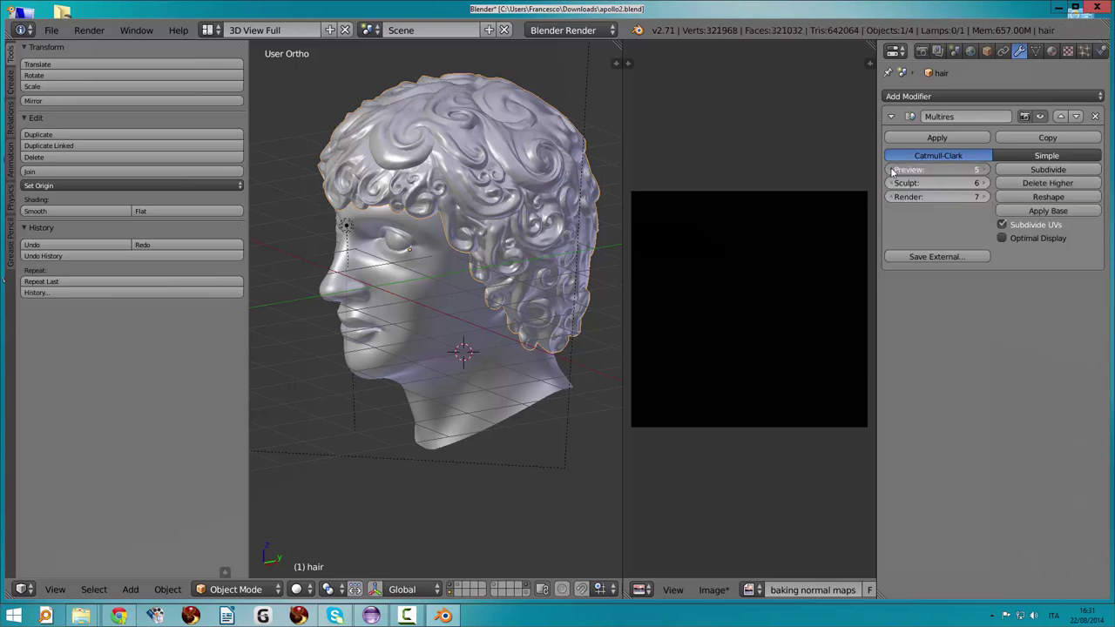
pyautogui.click(891, 170)
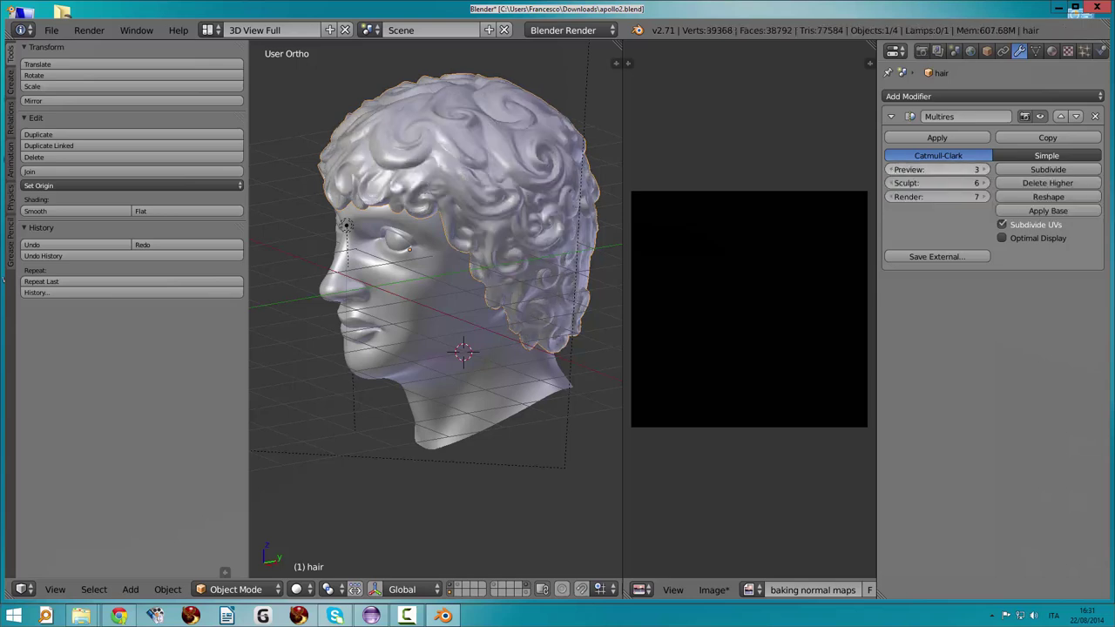
pyautogui.click(892, 169)
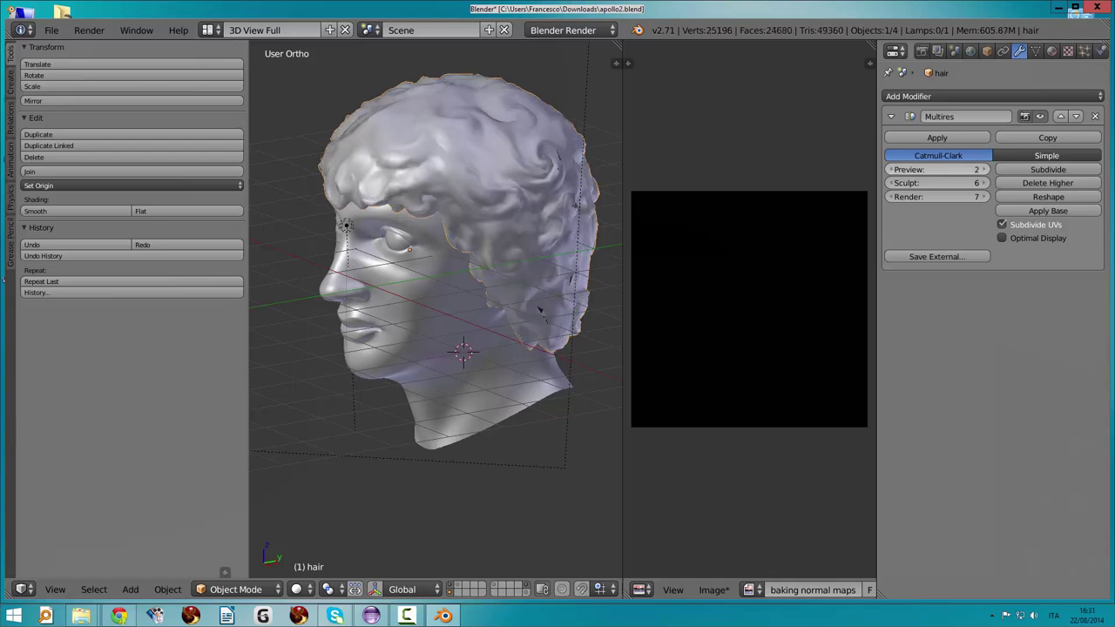
pyautogui.click(892, 170)
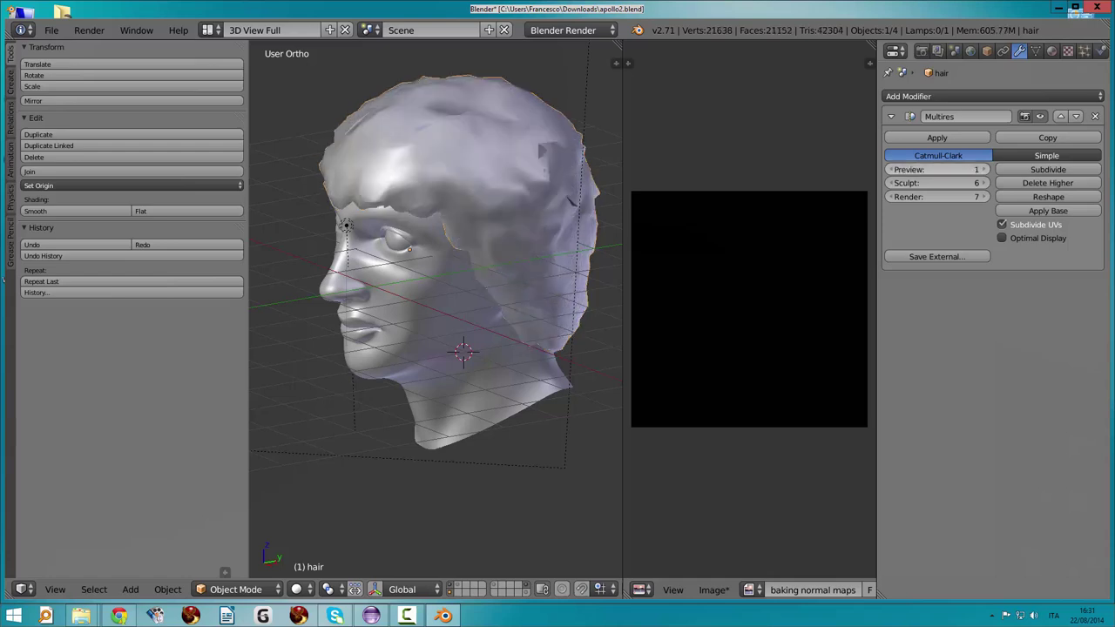
pyautogui.click(984, 170)
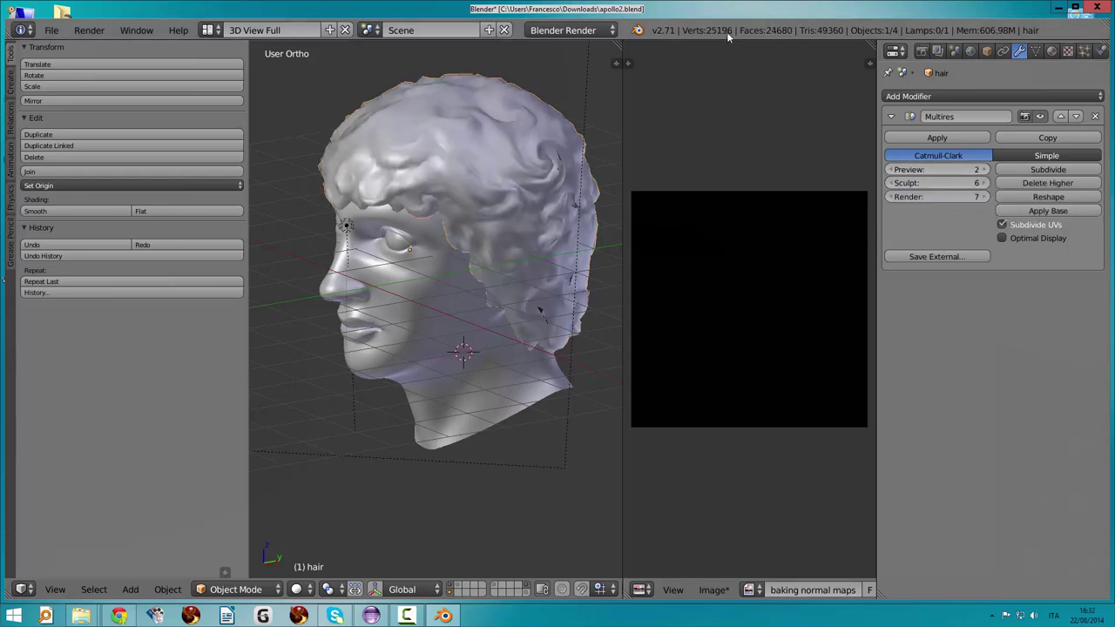
pyautogui.click(889, 170)
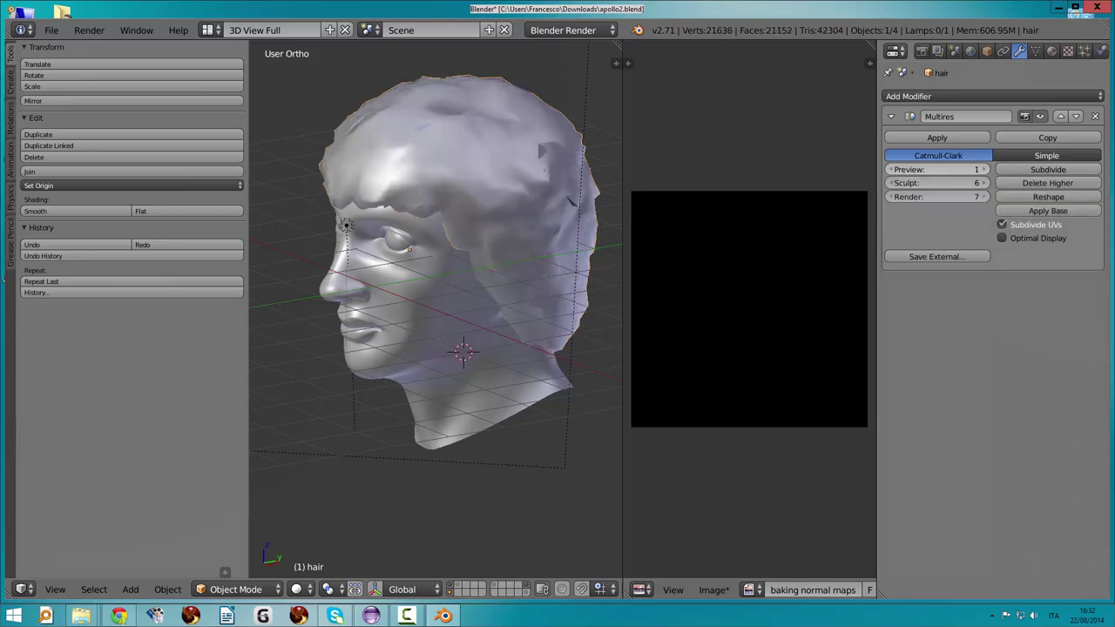
pyautogui.click(889, 169)
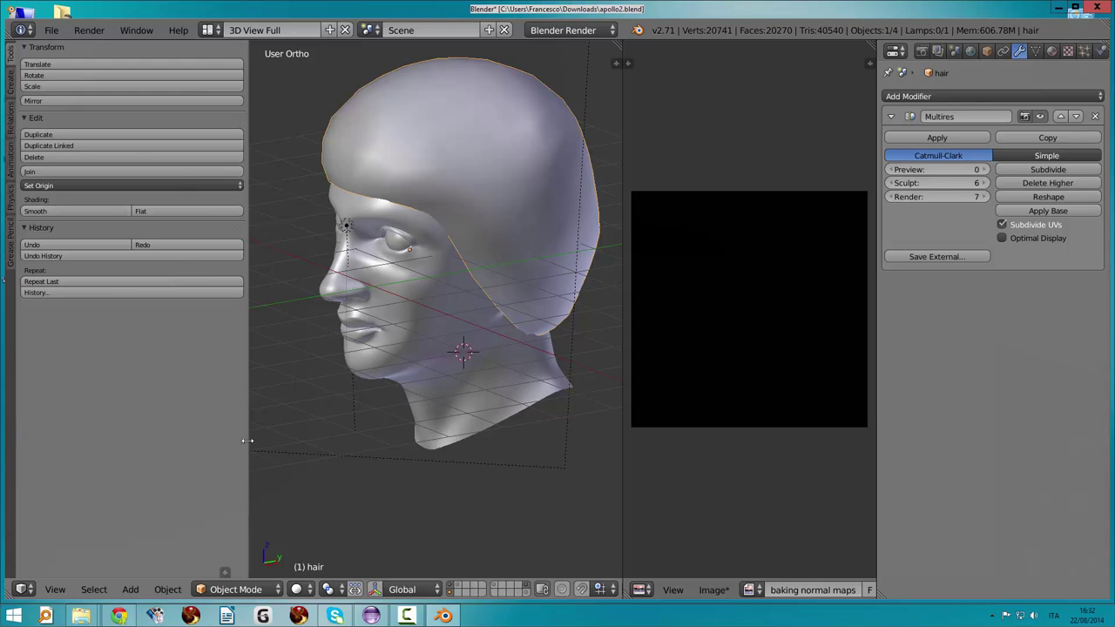
# - Give the hair cap smooth shading and bring up the Render settings
pyautogui.click(39, 212)
pyautogui.click(139, 213)
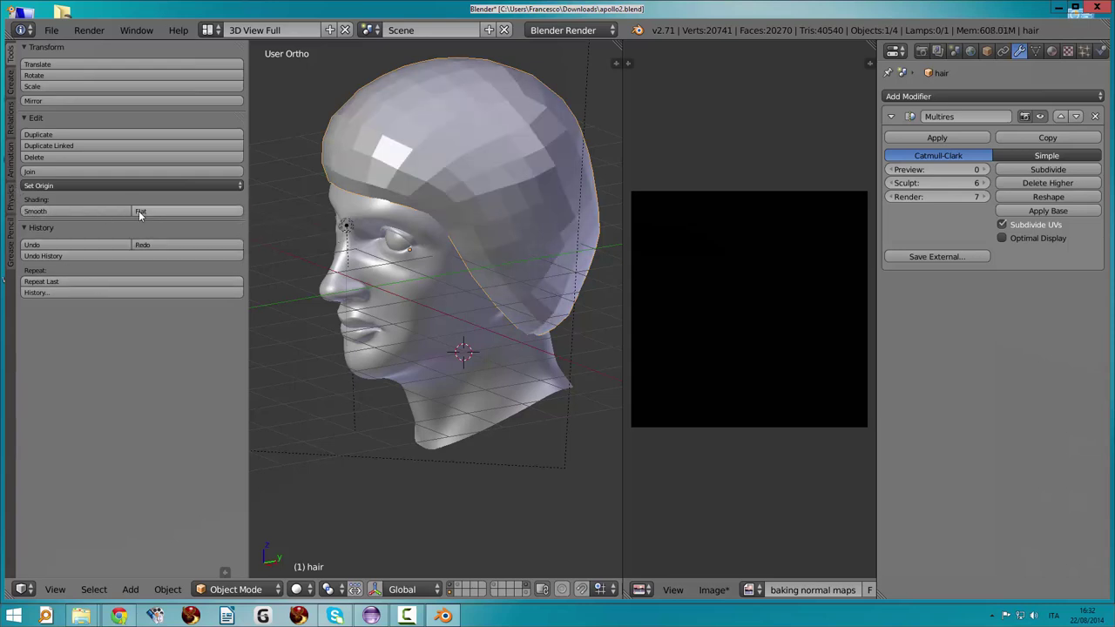
pyautogui.click(87, 213)
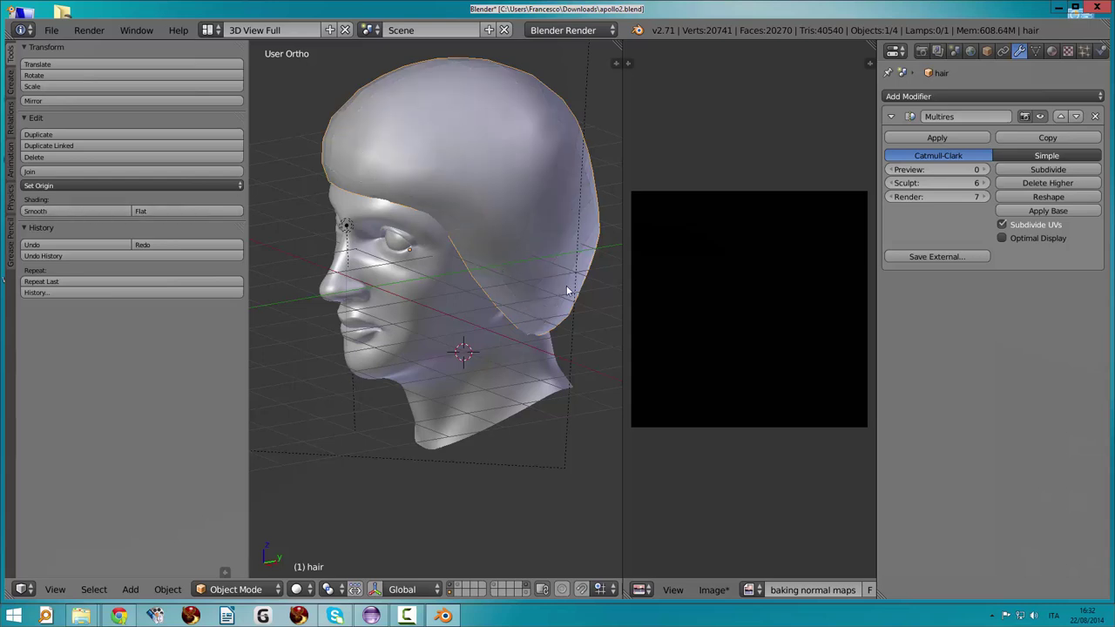
pyautogui.click(921, 52)
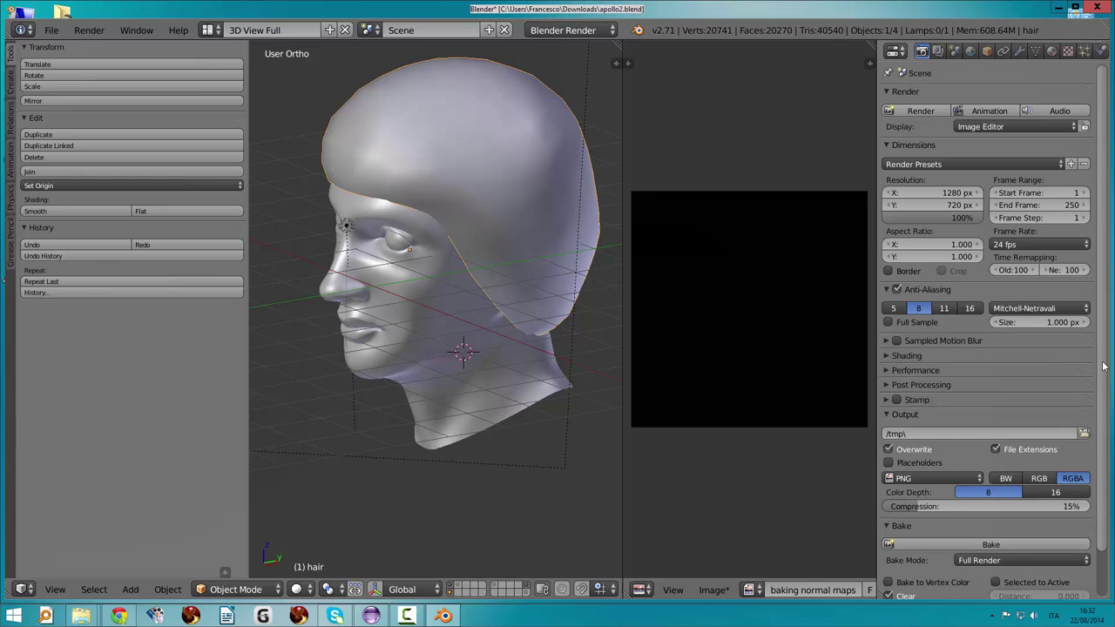
# - Bake a Normals map from Multires into the baking image
pyautogui.scroll(-2, 1059, 484)
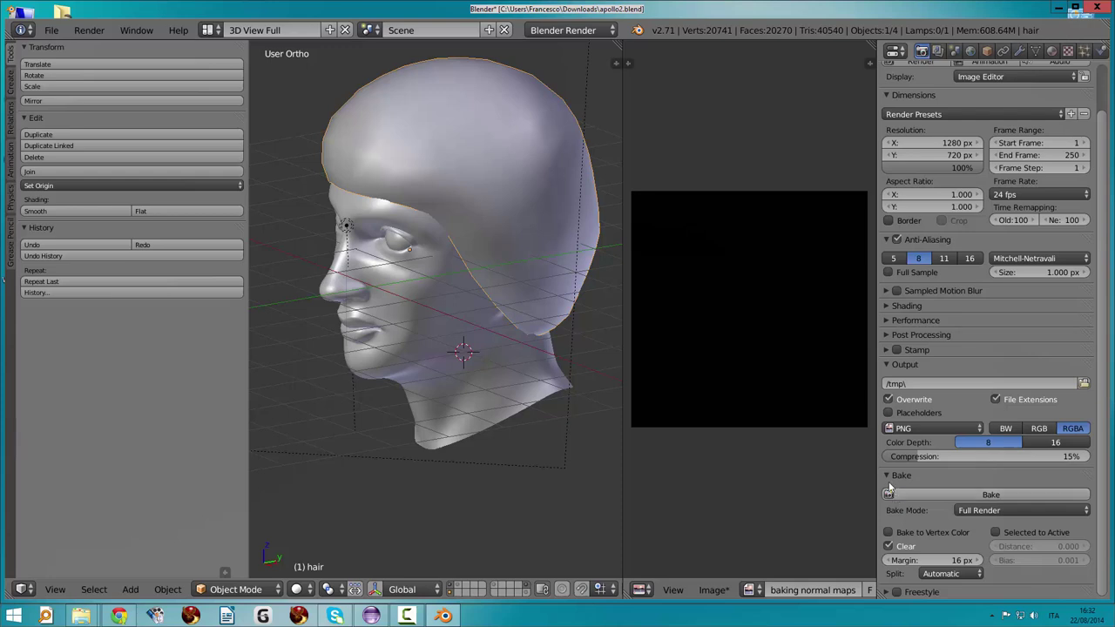
pyautogui.click(983, 510)
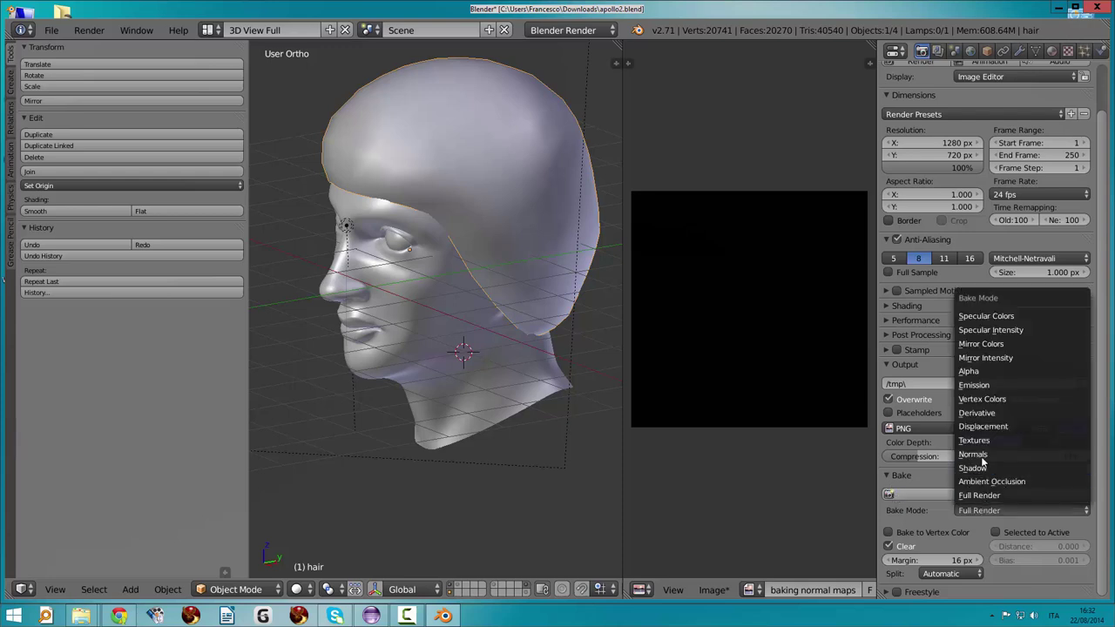
pyautogui.click(983, 459)
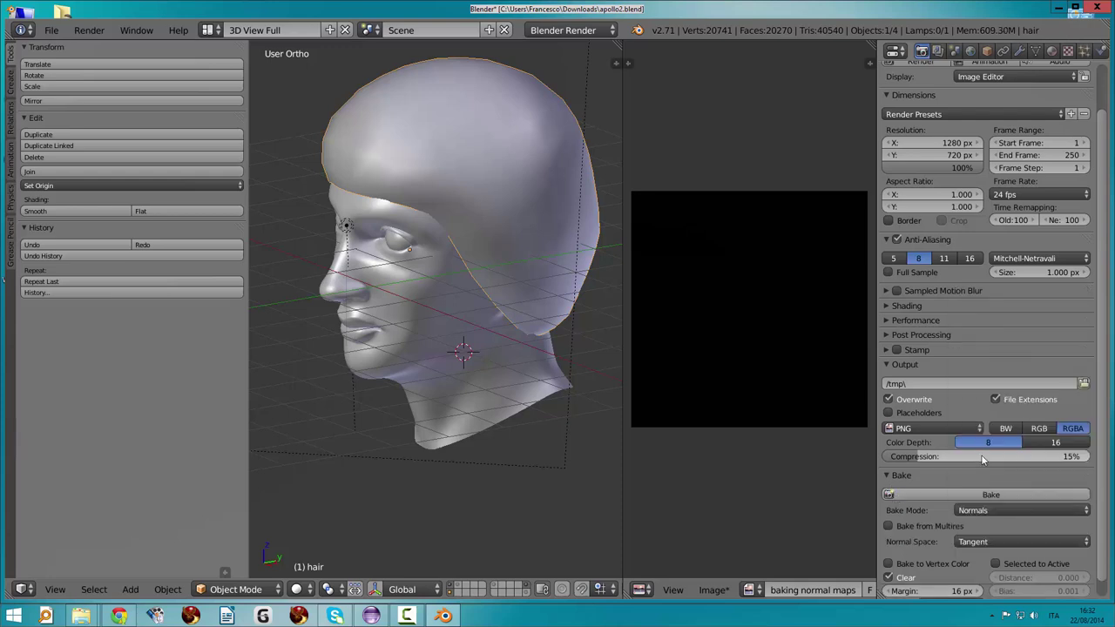
pyautogui.click(888, 526)
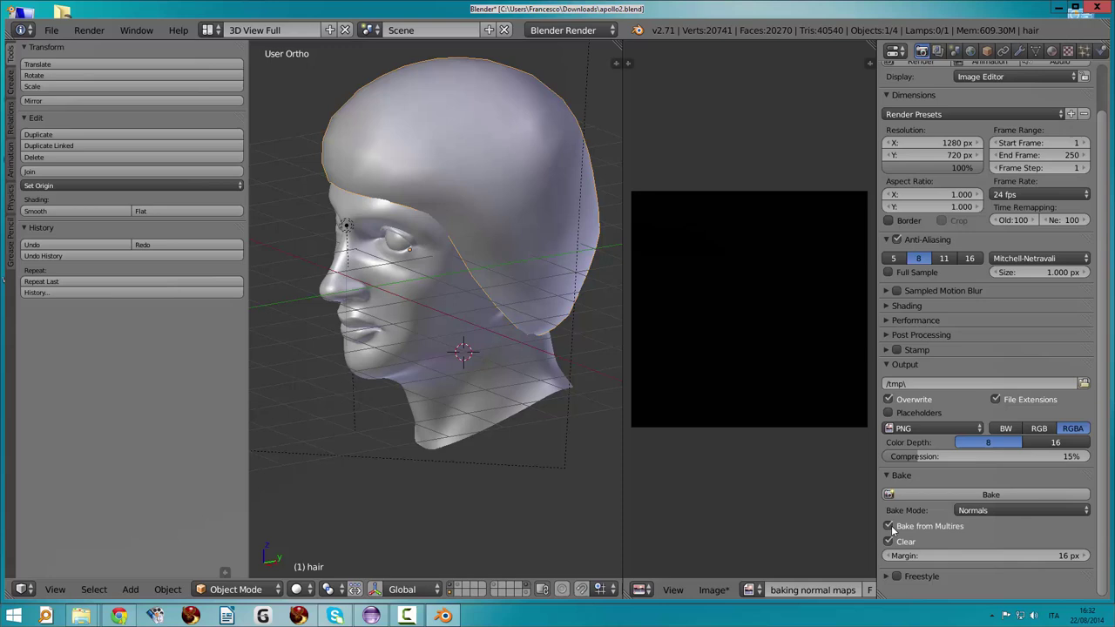
pyautogui.click(982, 495)
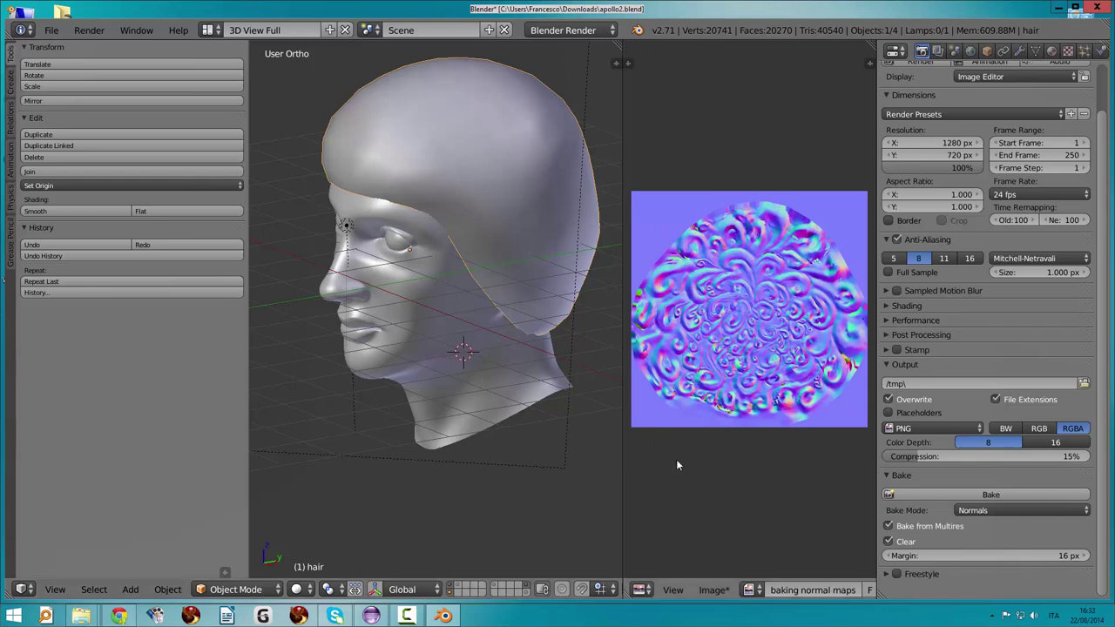
# - Save the baked image as 'capelli baking normal maps' PNG in the Documents folder
pyautogui.click(716, 590)
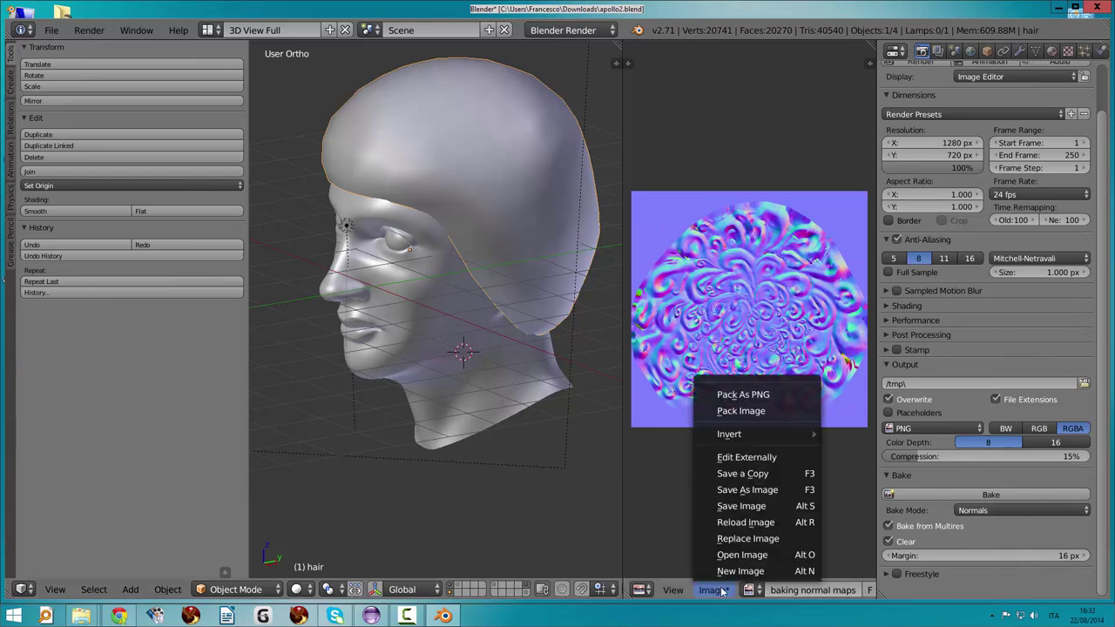
pyautogui.click(753, 492)
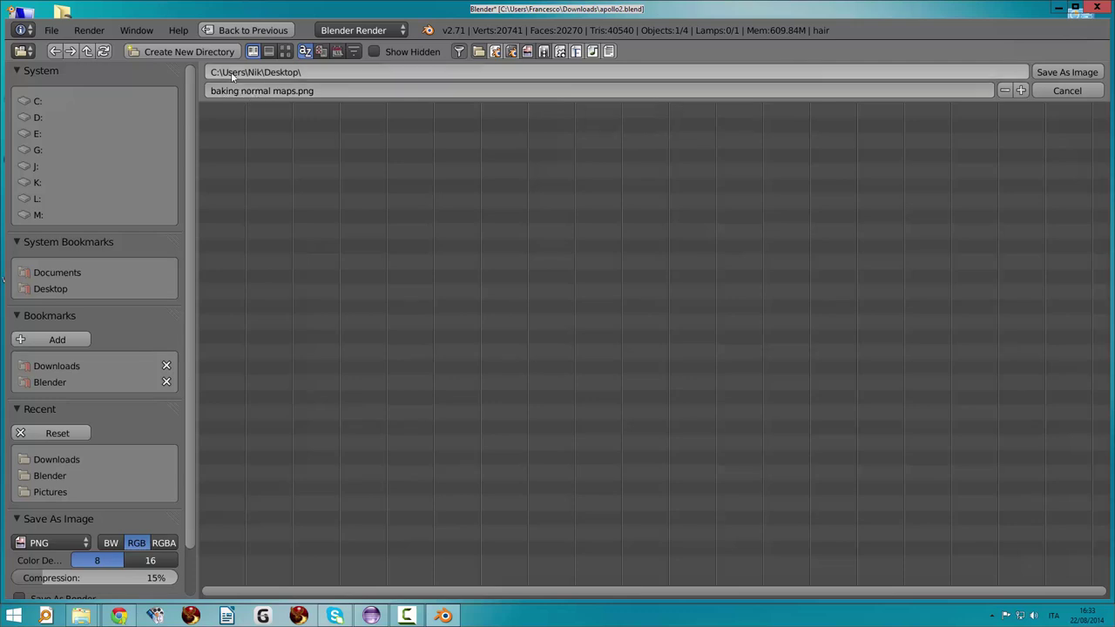
pyautogui.click(59, 273)
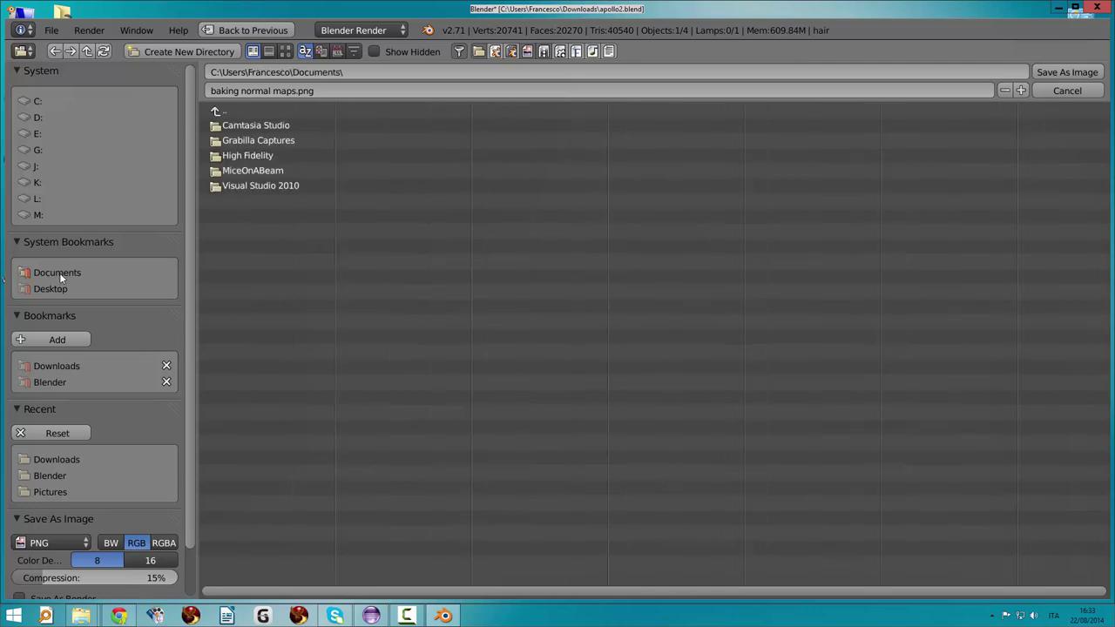
pyautogui.click(296, 93)
pyautogui.write('capelli')
pyautogui.write(' baking n')
pyautogui.write('ormal maps')
pyautogui.press('Return')
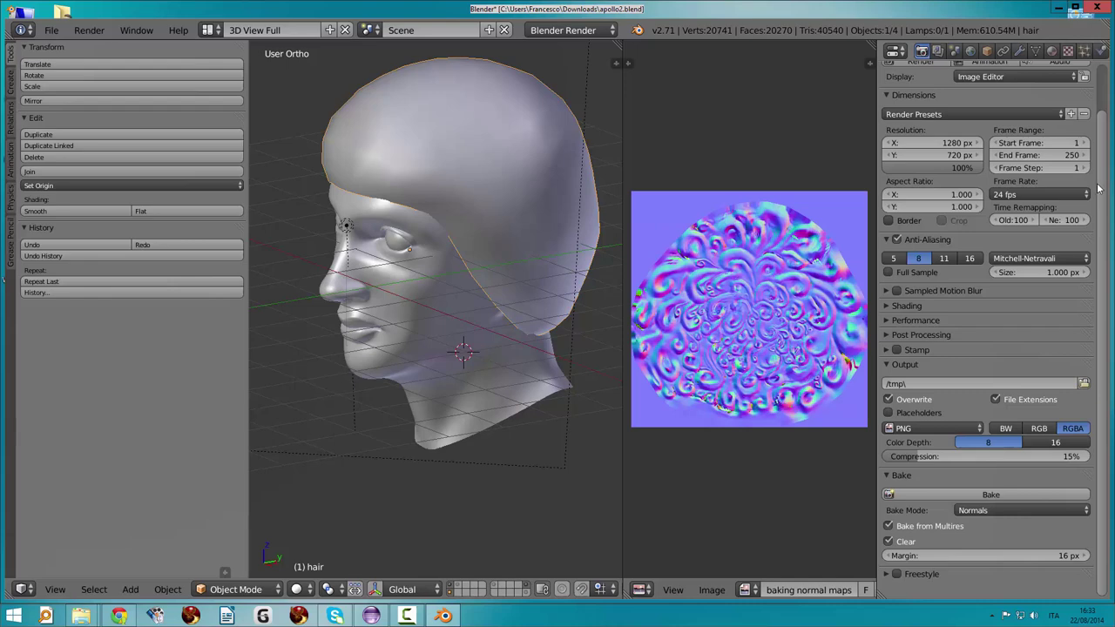
# - Apply the hair cap's Multires modifier and toggle Edit Mode to check the resulting mesh
pyautogui.scroll(3, 1097, 187)
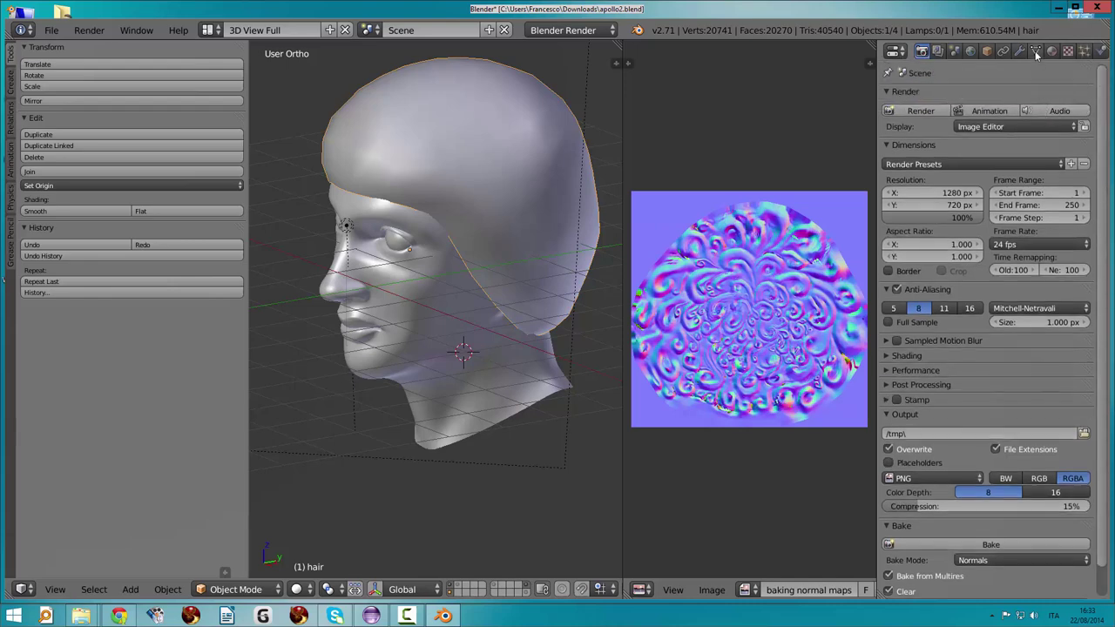
pyautogui.click(1035, 51)
pyautogui.click(1021, 51)
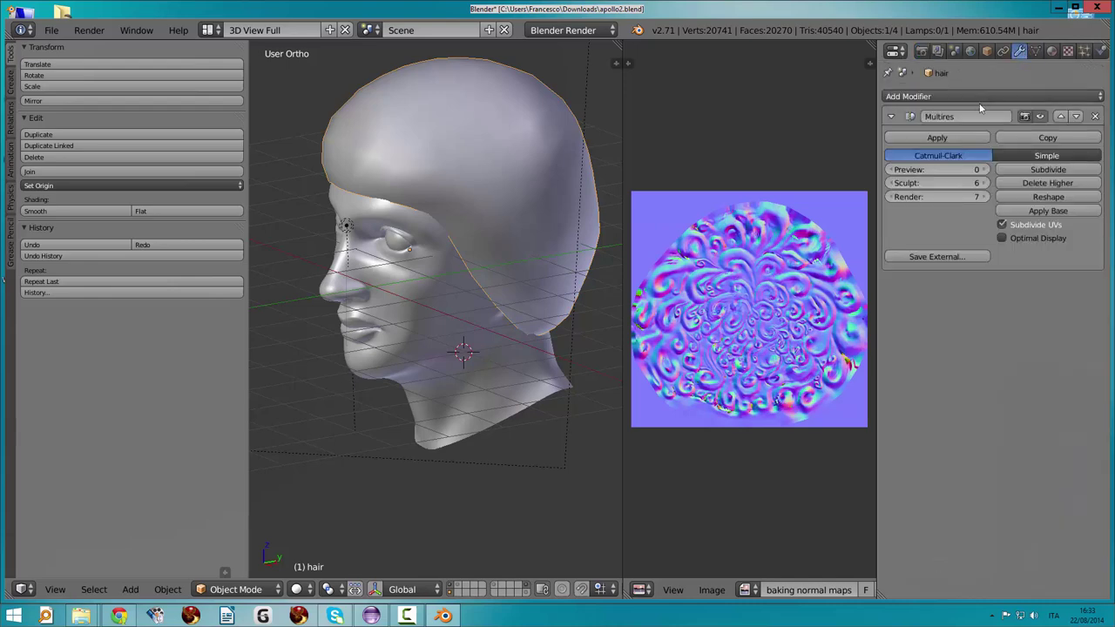
pyautogui.click(936, 137)
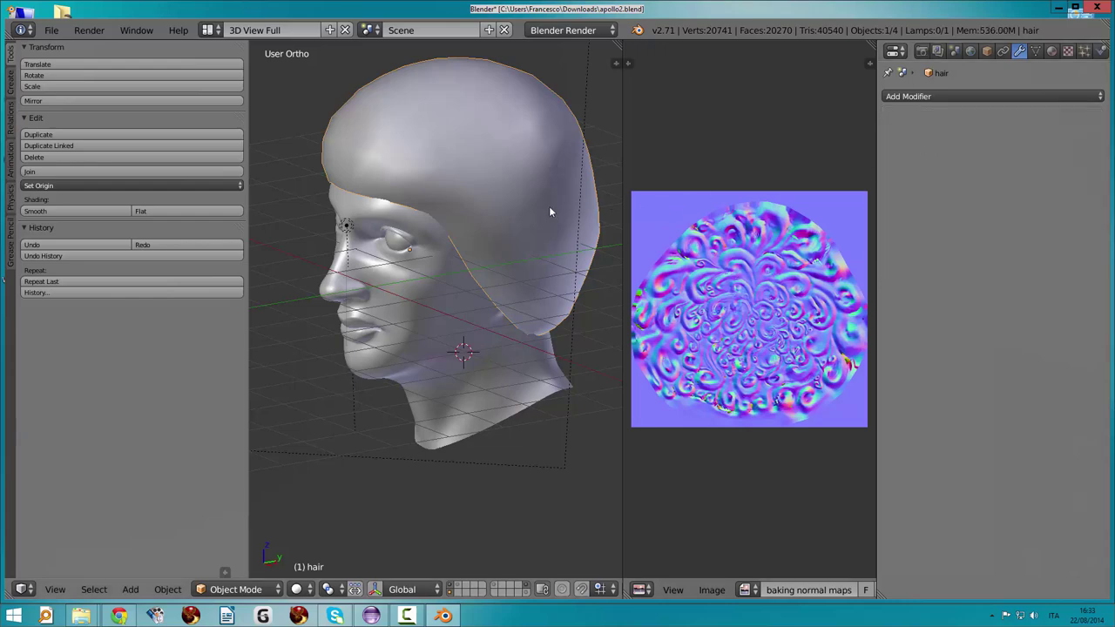
pyautogui.press('Tab')
pyautogui.press('Tab')
pyautogui.press('Tab')
pyautogui.press('Tab')
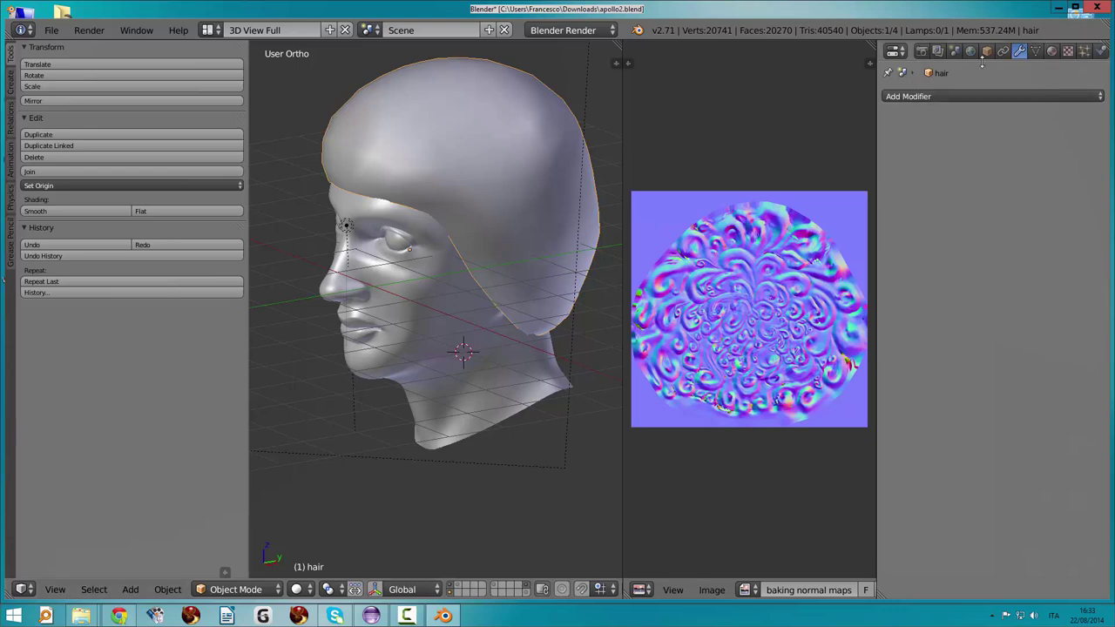
# - Look over the hair's material and texture settings
pyautogui.click(1050, 52)
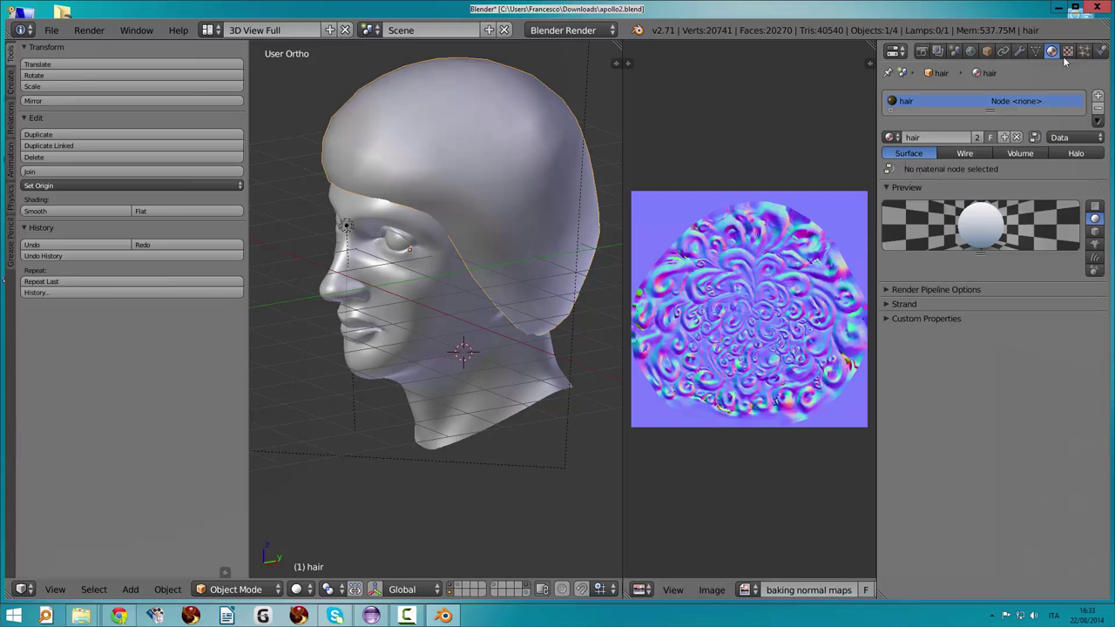
pyautogui.click(1067, 52)
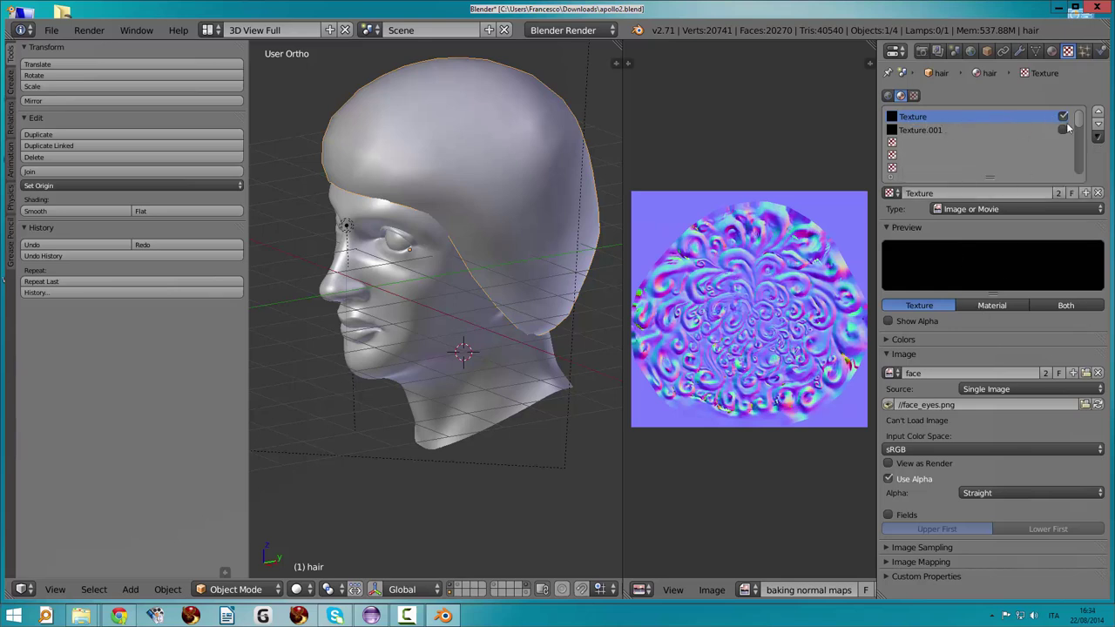
pyautogui.click(1051, 50)
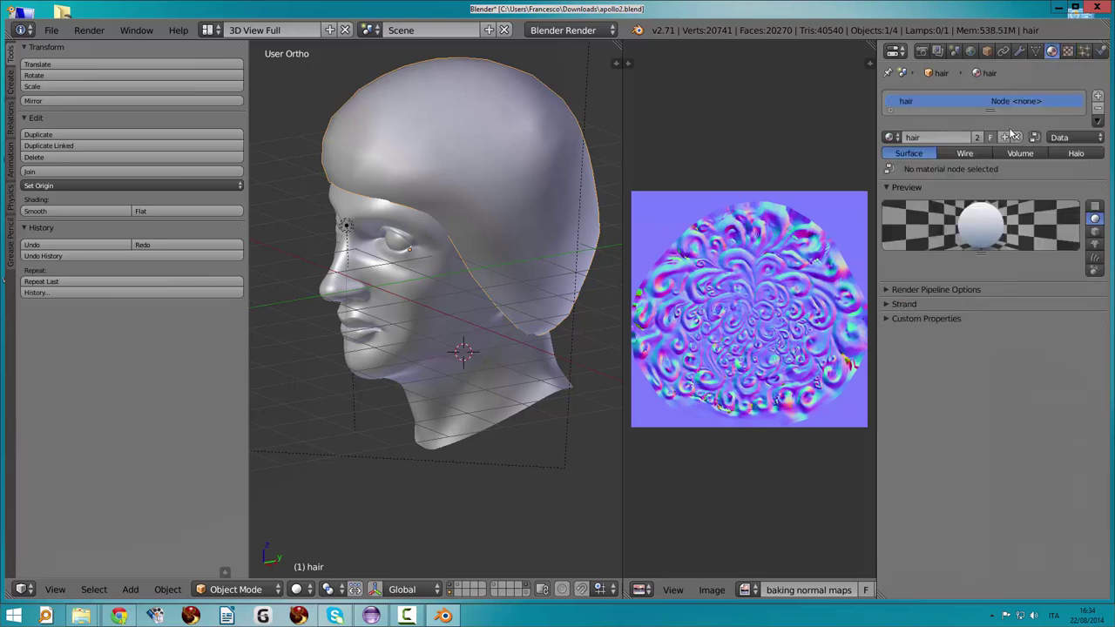
# - Add a second material slot holding a new material renamed as the baking material
pyautogui.click(1099, 97)
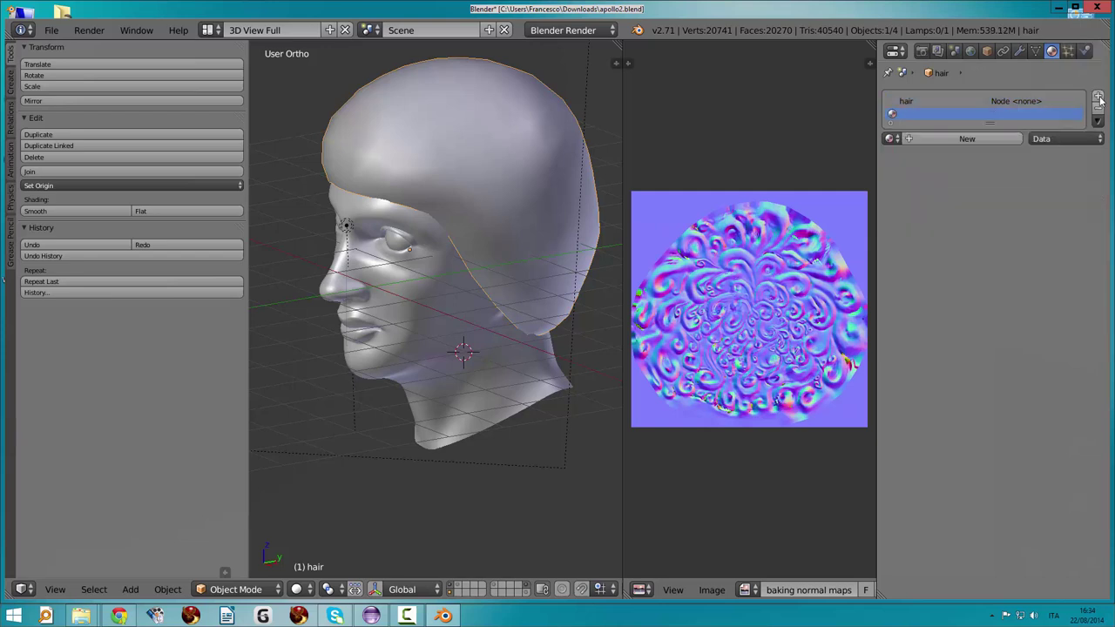
pyautogui.click(925, 137)
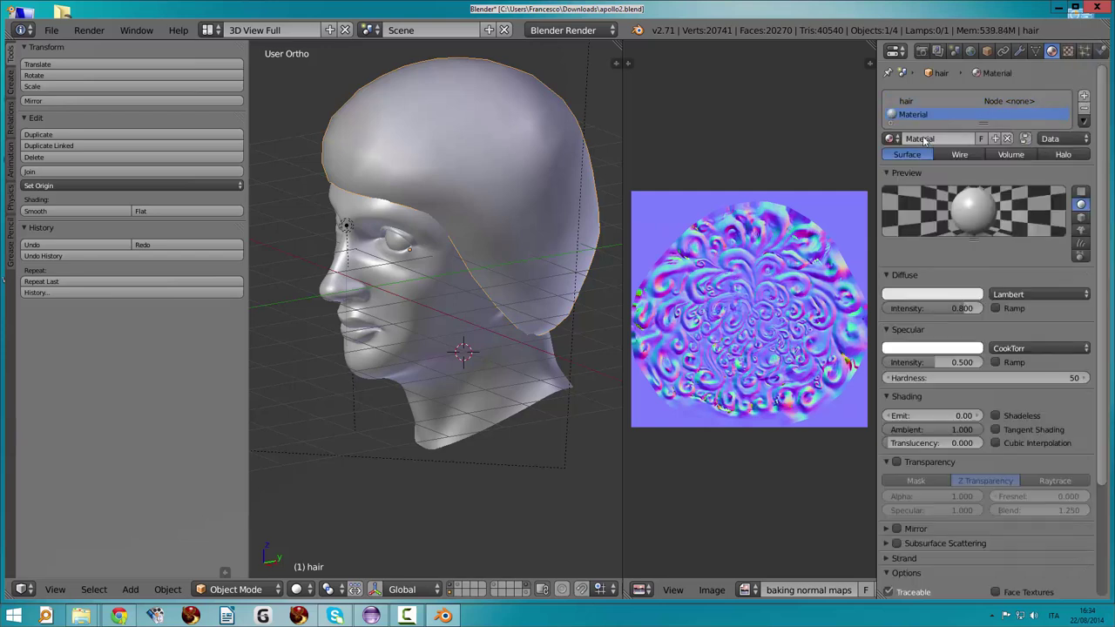
pyautogui.doubleClick(922, 137)
pyautogui.press('BackSpace')
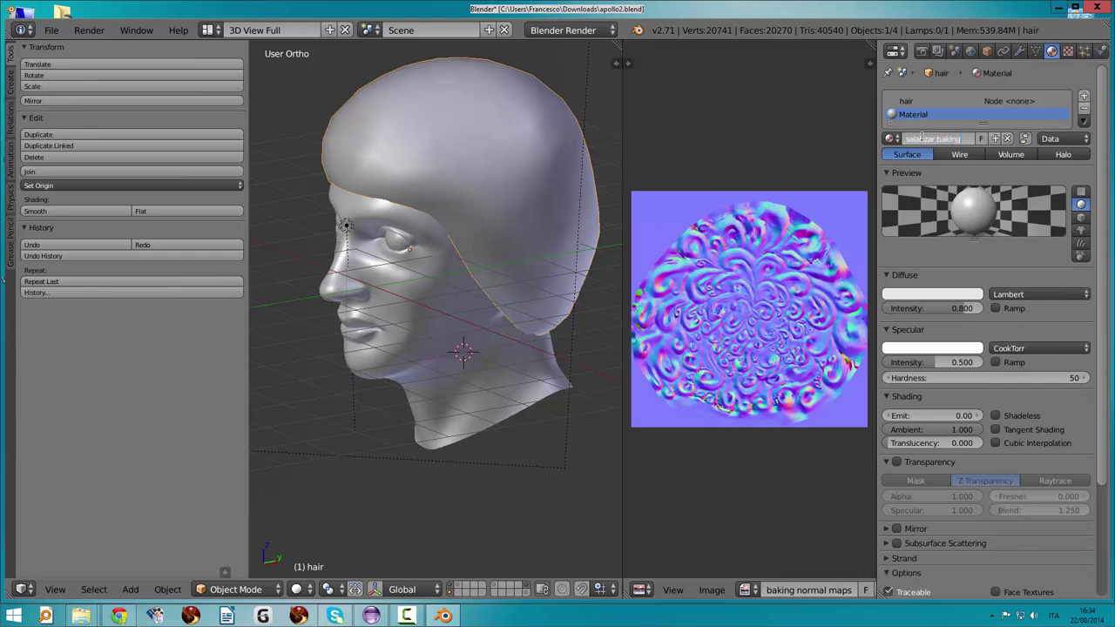
pyautogui.press('Return')
# - Add a new texture to the hair material and rename it 'baking normal maps'
pyautogui.click(1067, 51)
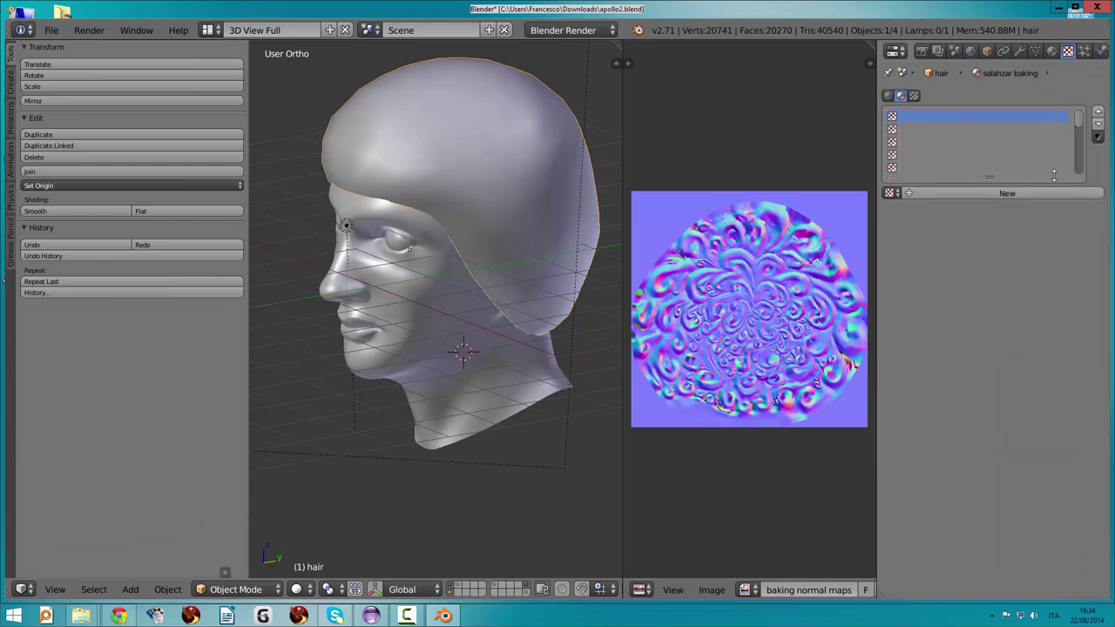
pyautogui.click(1003, 193)
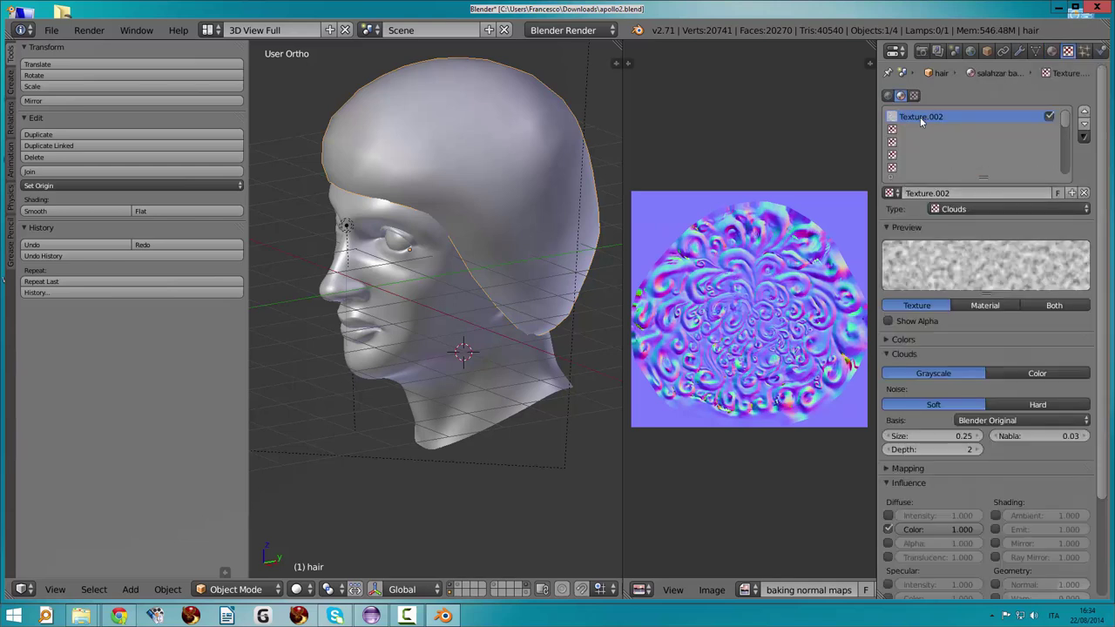
pyautogui.click(926, 192)
pyautogui.write('b')
pyautogui.press('BackSpace')
pyautogui.press('BackSpace')
pyautogui.press('BackSpace')
pyautogui.write('rma')
pyautogui.press('Return')
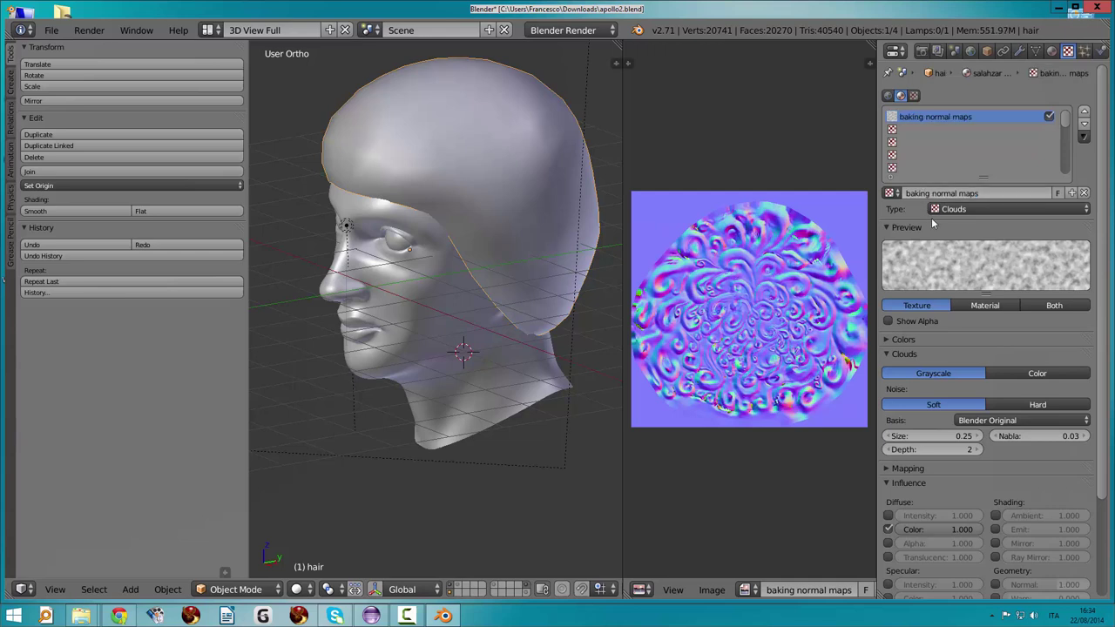
pyautogui.click(990, 210)
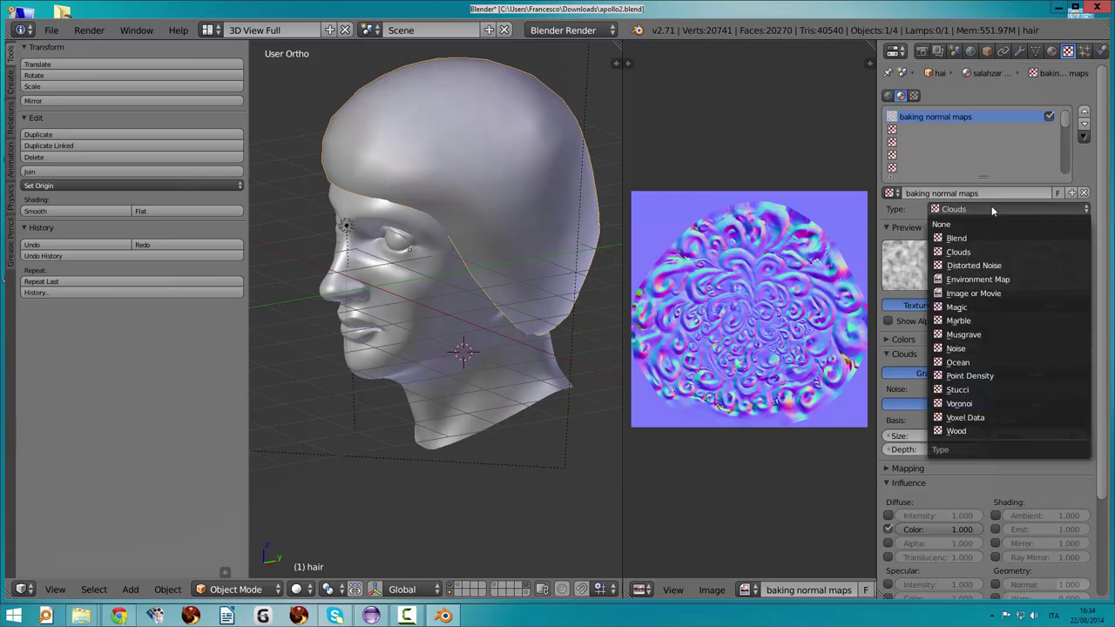
# - Make the texture an Image or Movie type using the 'baking normal maps' image
pyautogui.click(973, 294)
pyautogui.click(893, 373)
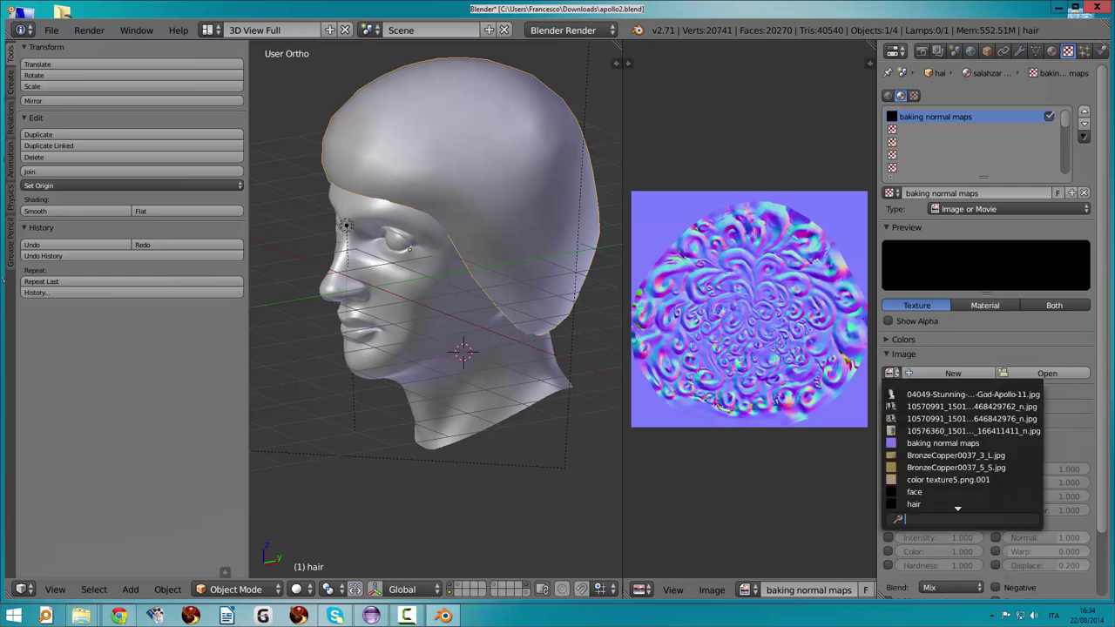
pyautogui.click(946, 443)
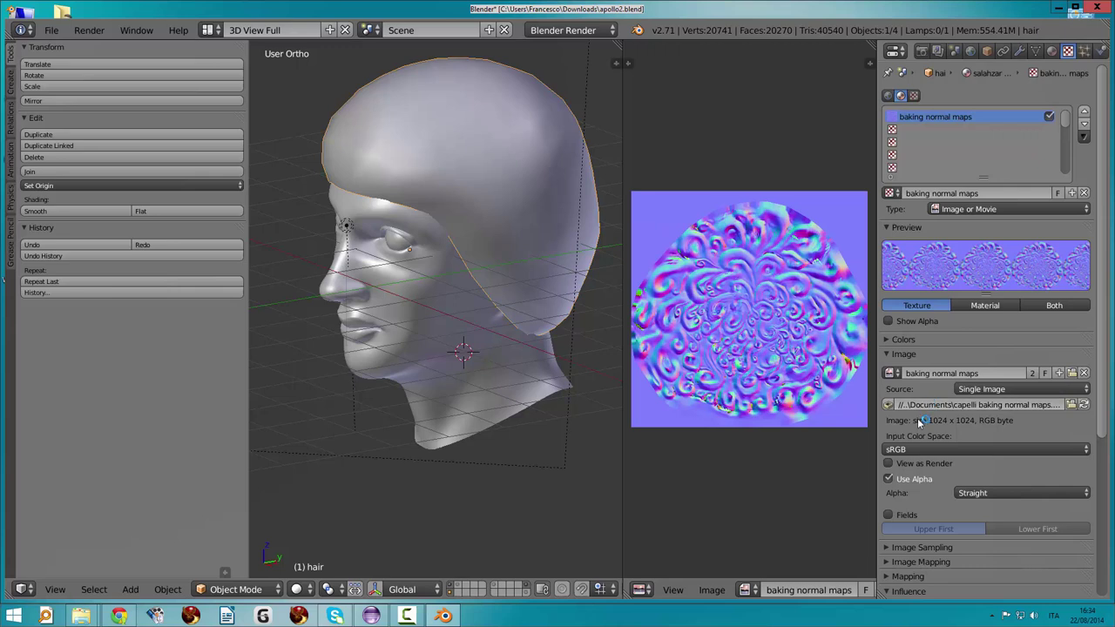
pyautogui.scroll(-1, 917, 419)
pyautogui.scroll(-2, 921, 430)
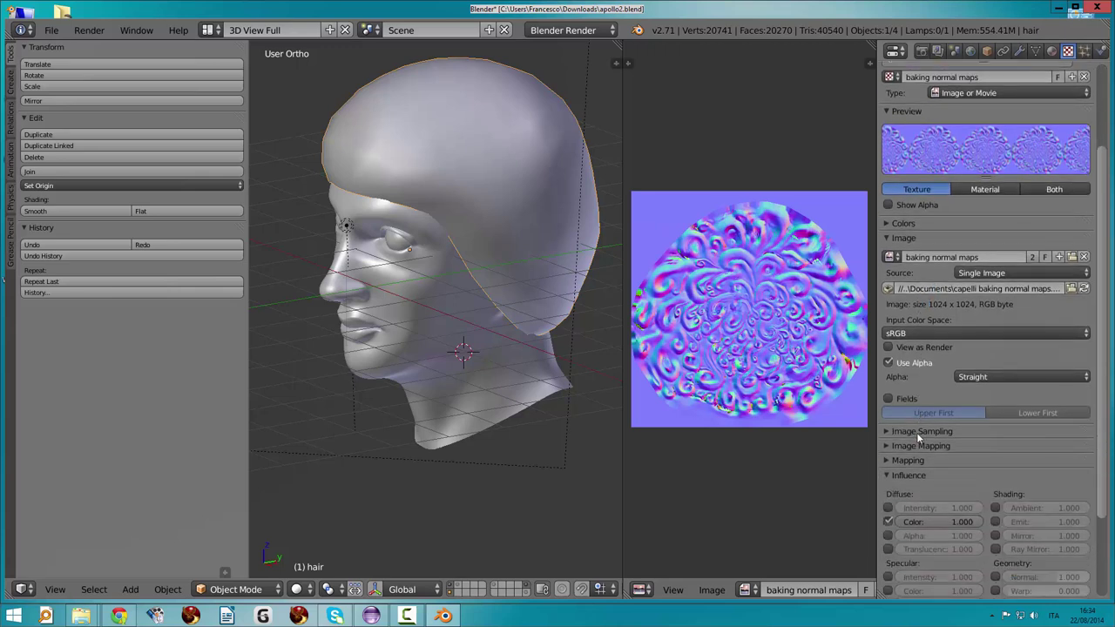
pyautogui.scroll(-2, 917, 433)
pyautogui.scroll(1, 915, 431)
pyautogui.scroll(1, 914, 432)
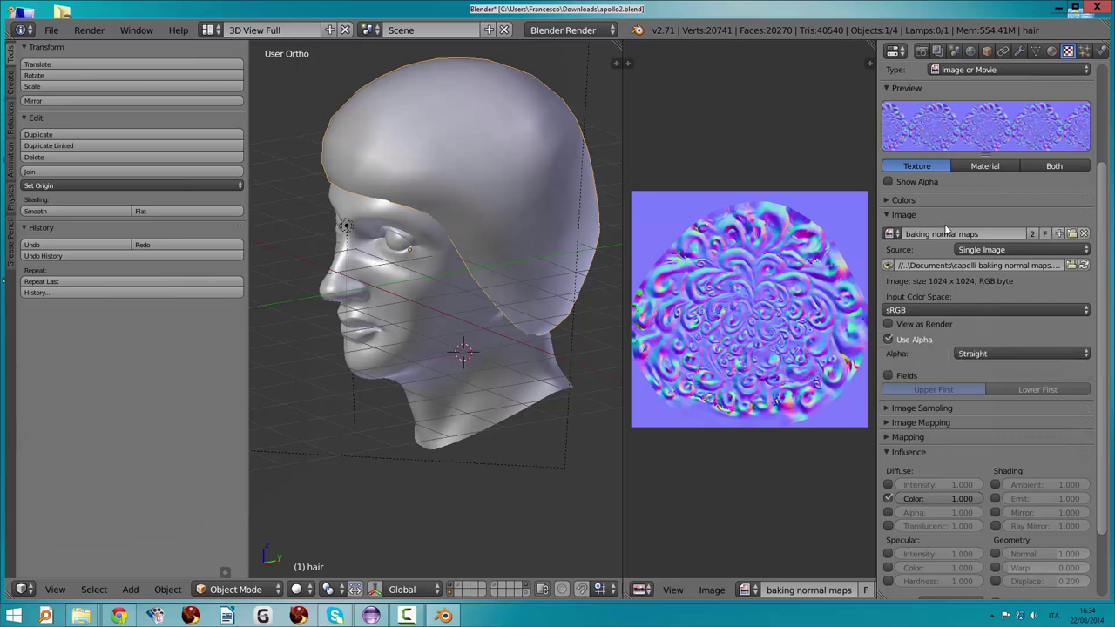
# - Expand the Image Mapping panel and review its settings
pyautogui.click(885, 419)
pyautogui.scroll(-3, 933, 422)
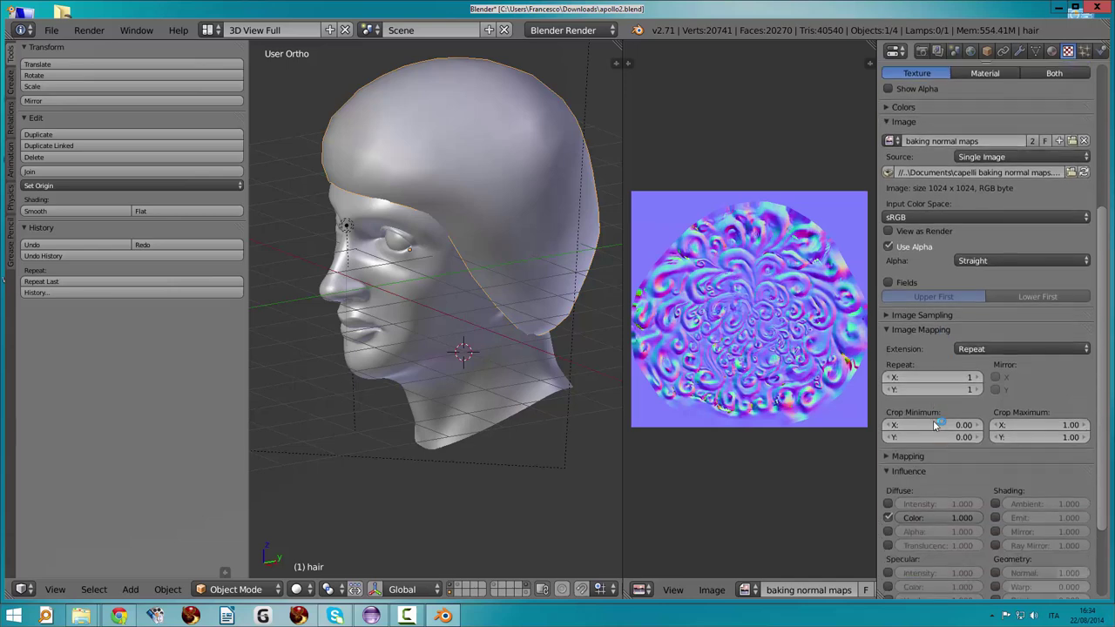
pyautogui.scroll(-2, 933, 420)
pyautogui.scroll(-1, 933, 420)
pyautogui.scroll(3, 943, 431)
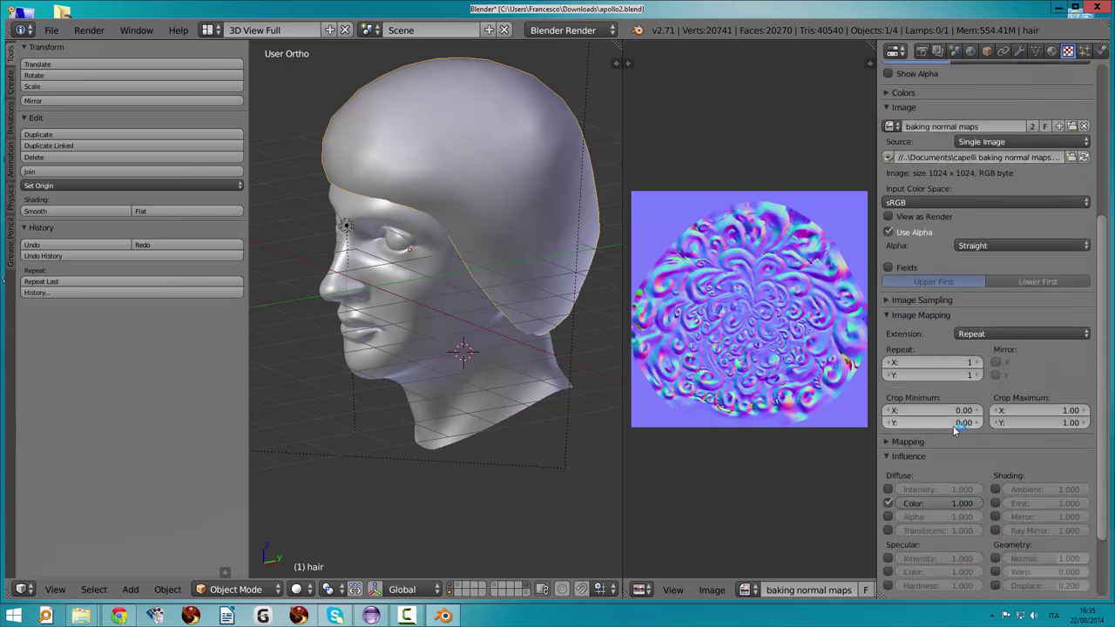
pyautogui.scroll(5, 953, 426)
pyautogui.scroll(2, 953, 426)
pyautogui.scroll(2, 1005, 280)
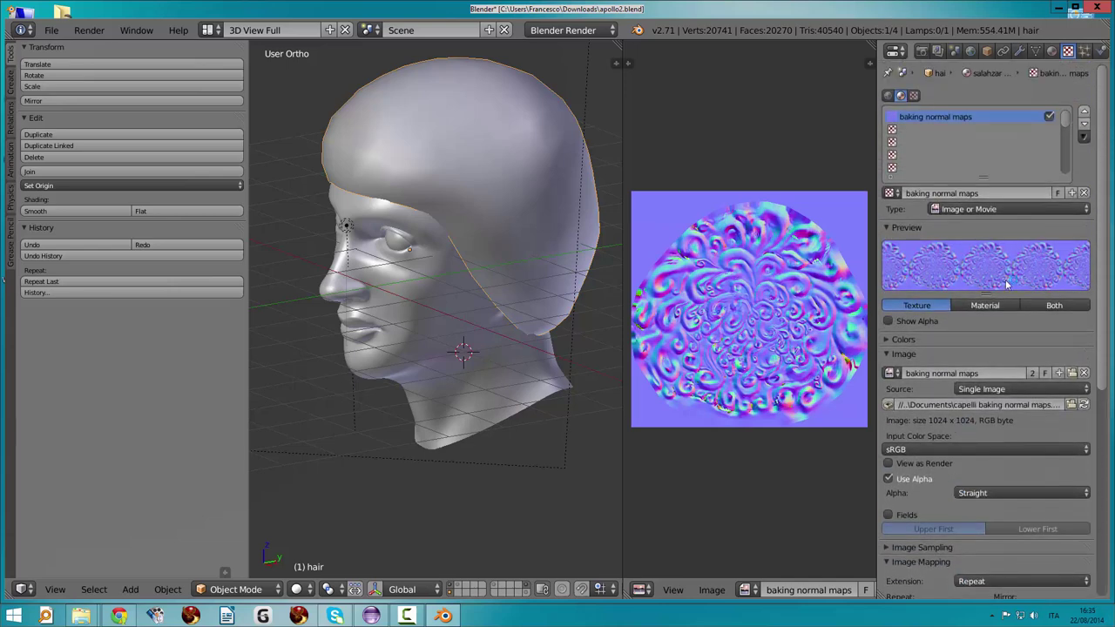
# - Enable Normal Map in the texture's Image Sampling settings
pyautogui.click(887, 340)
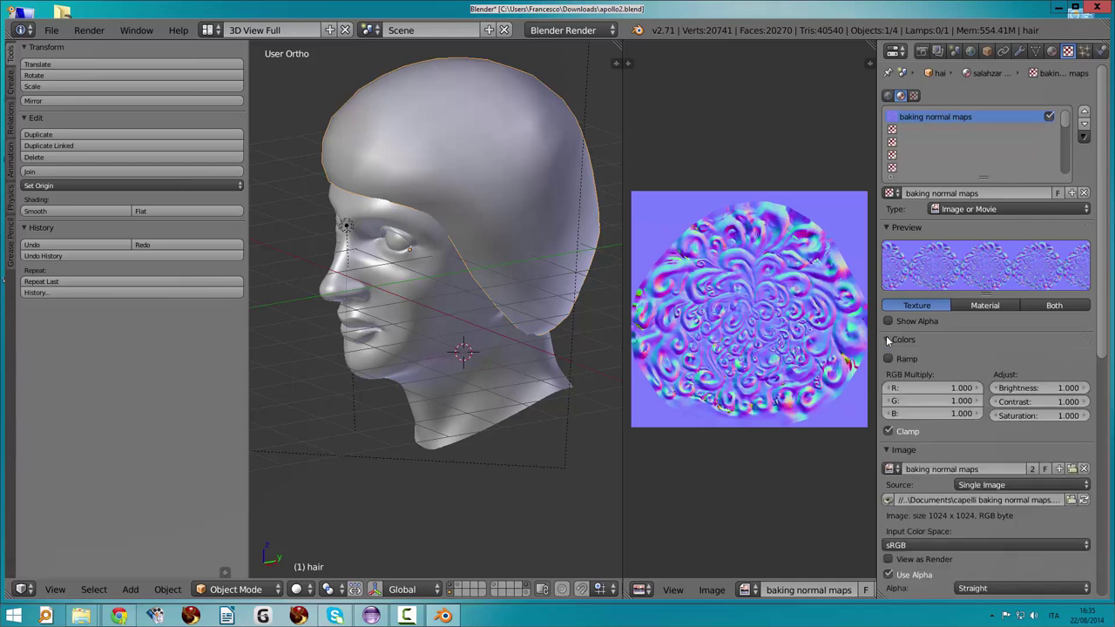
pyautogui.click(887, 340)
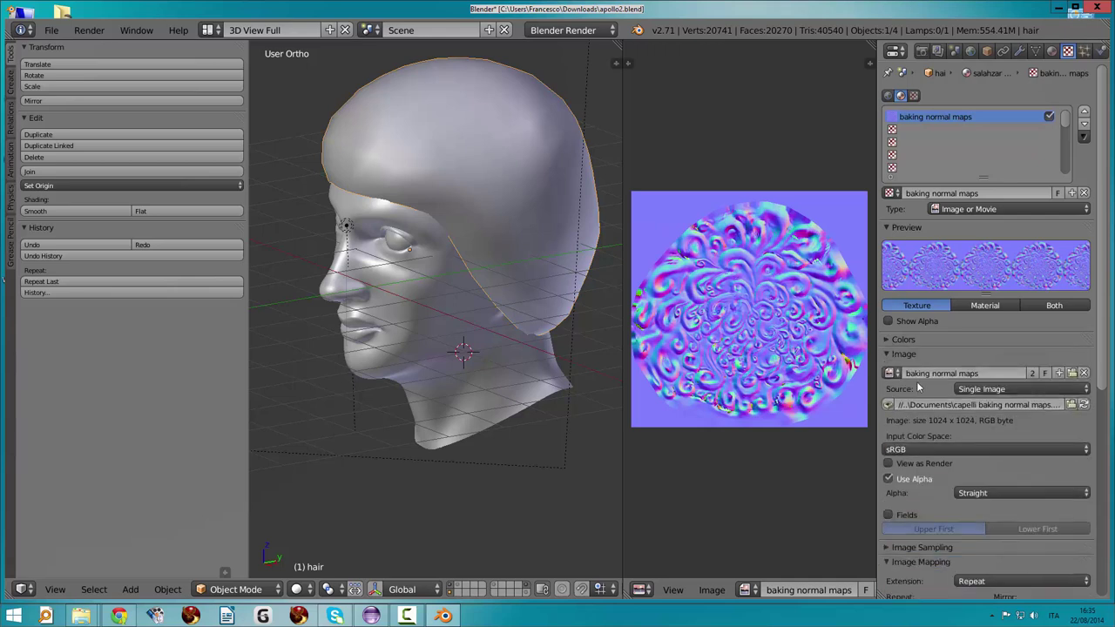
pyautogui.scroll(-1, 926, 441)
pyautogui.scroll(-2, 926, 439)
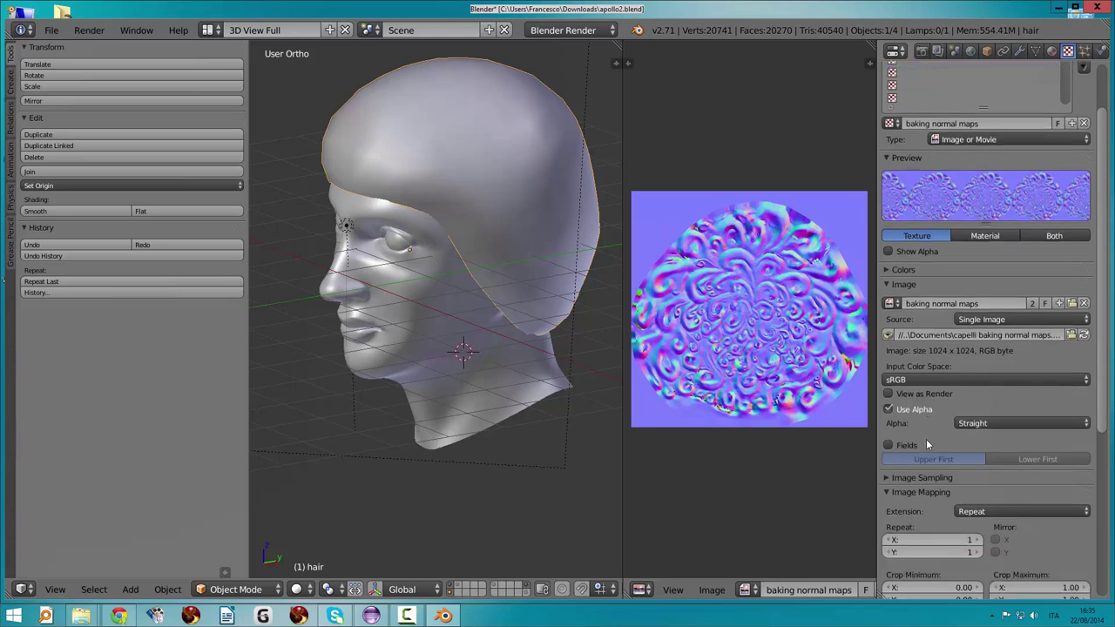
pyautogui.scroll(-2, 925, 439)
pyautogui.scroll(-1, 925, 439)
pyautogui.click(884, 413)
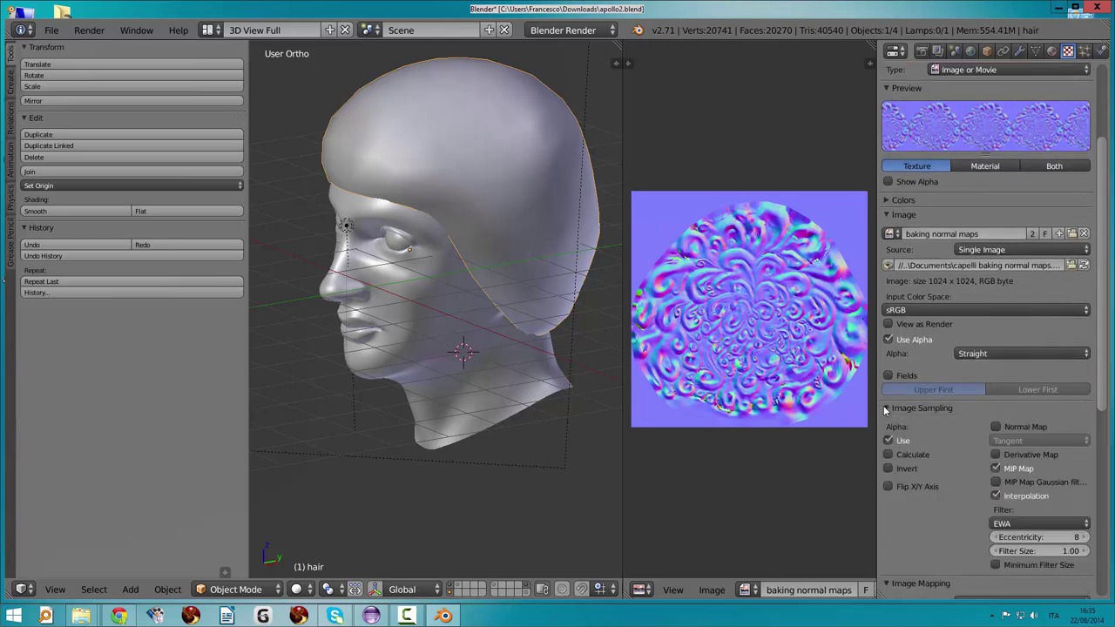
pyautogui.click(996, 427)
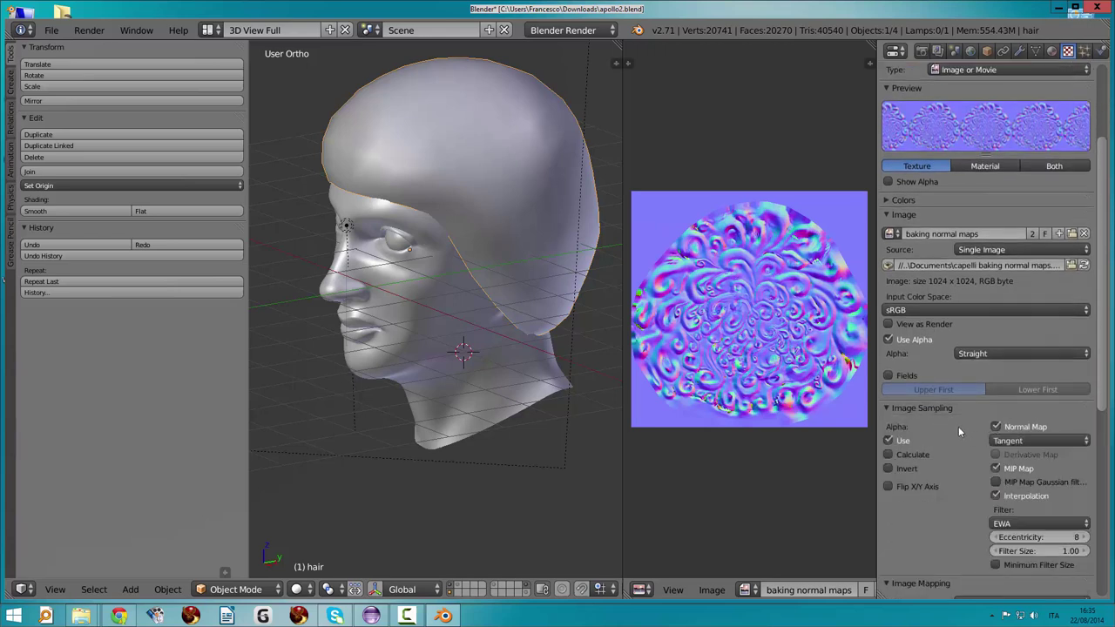
# - Set the texture mapping to UV coordinates on the UVMap layer
pyautogui.scroll(-3, 959, 426)
pyautogui.scroll(-2, 956, 426)
pyautogui.scroll(-2, 956, 427)
pyautogui.scroll(-3, 960, 435)
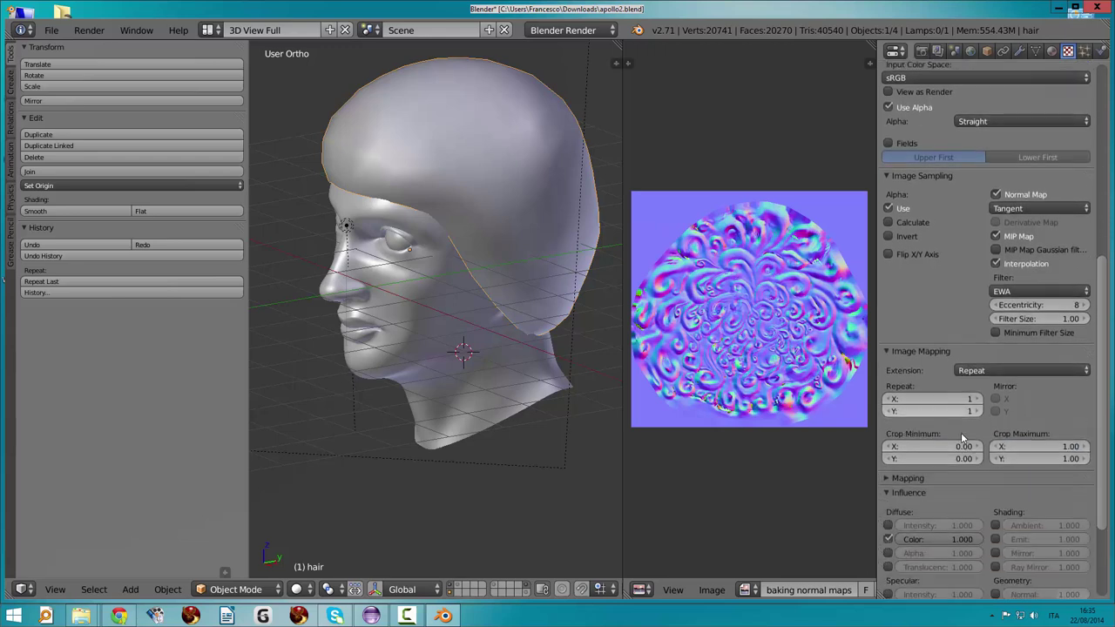
pyautogui.scroll(-3, 961, 435)
pyautogui.click(888, 409)
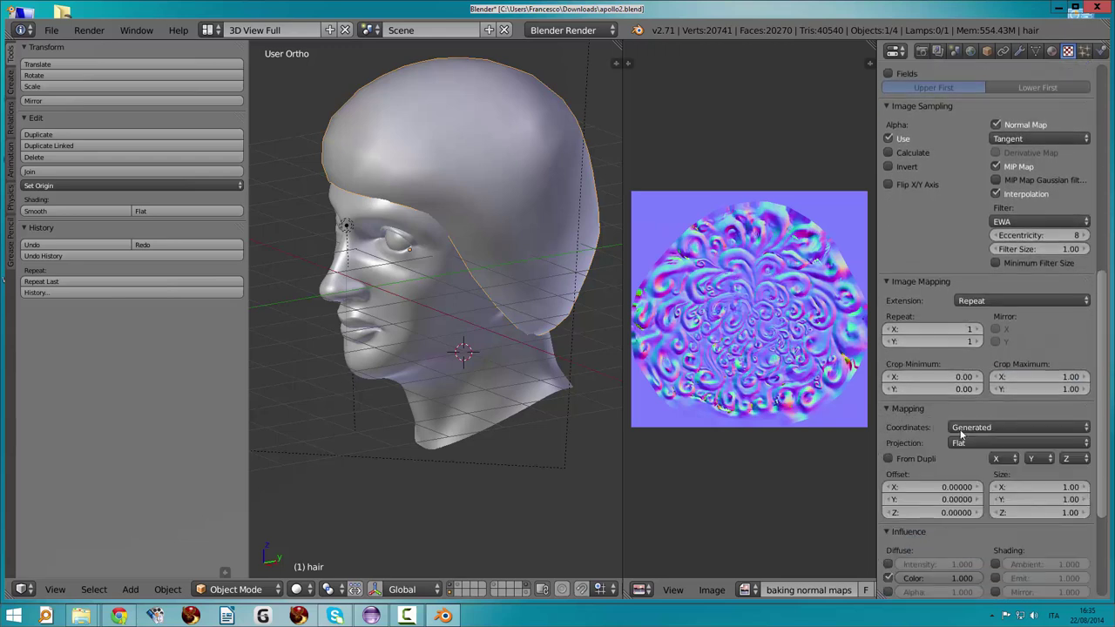
pyautogui.click(993, 427)
pyautogui.click(979, 370)
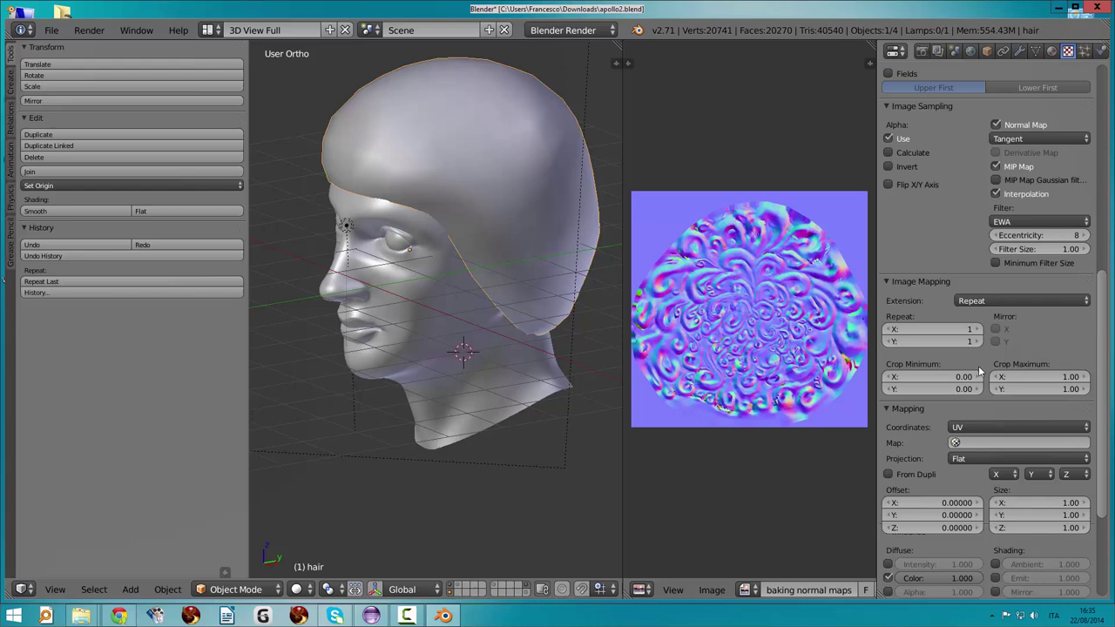
pyautogui.click(965, 442)
pyautogui.click(964, 460)
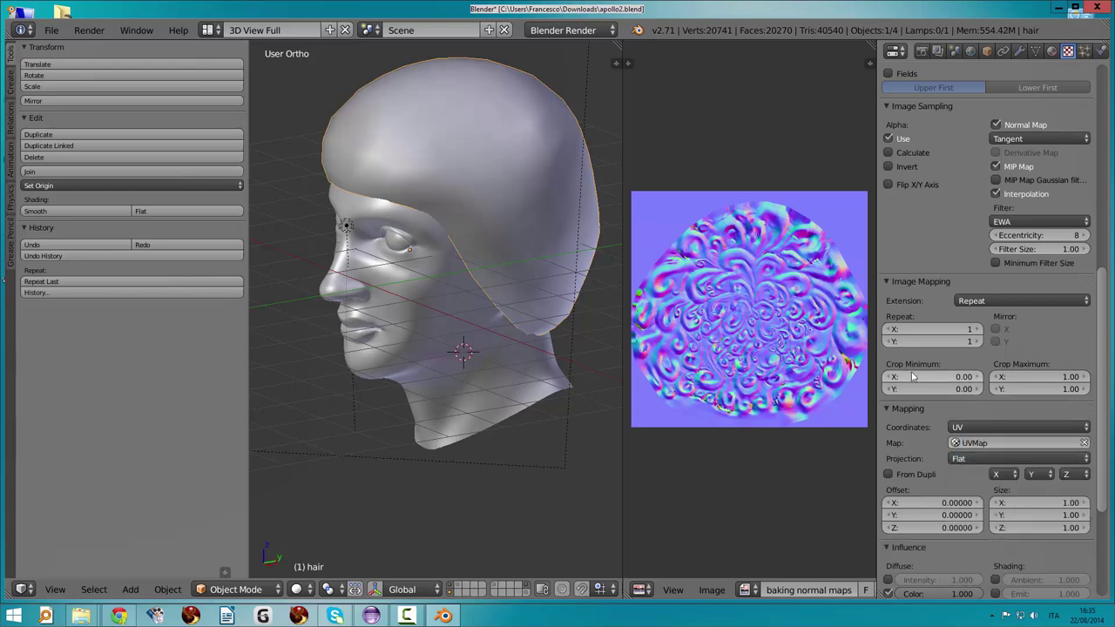
# - Turn off the texture's Diffuse Color influence
pyautogui.scroll(10, 1019, 331)
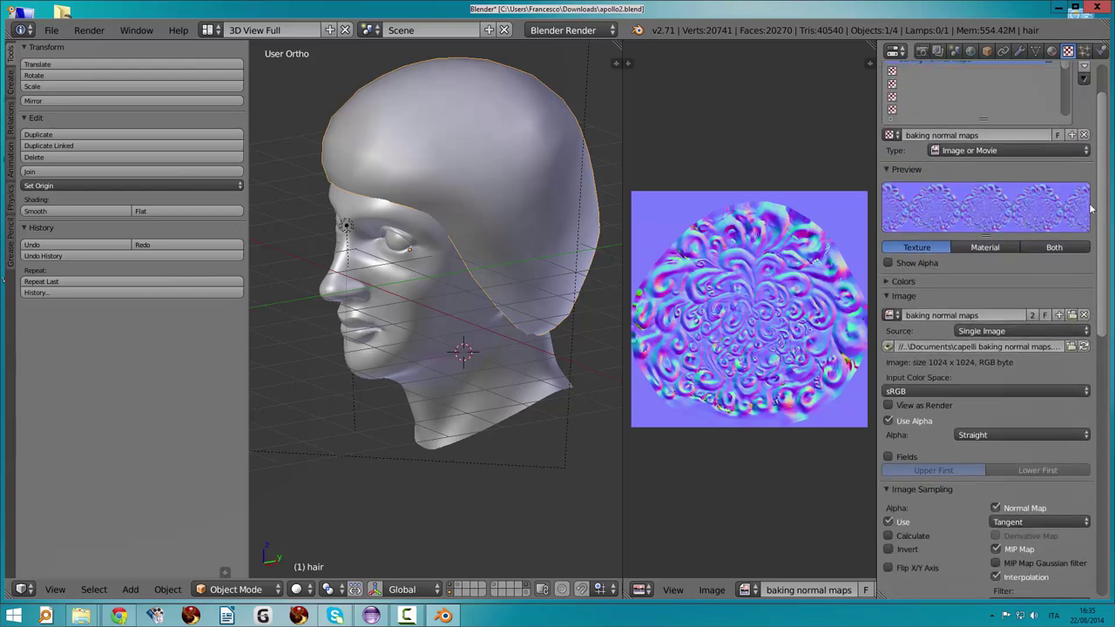
pyautogui.scroll(-3, 949, 298)
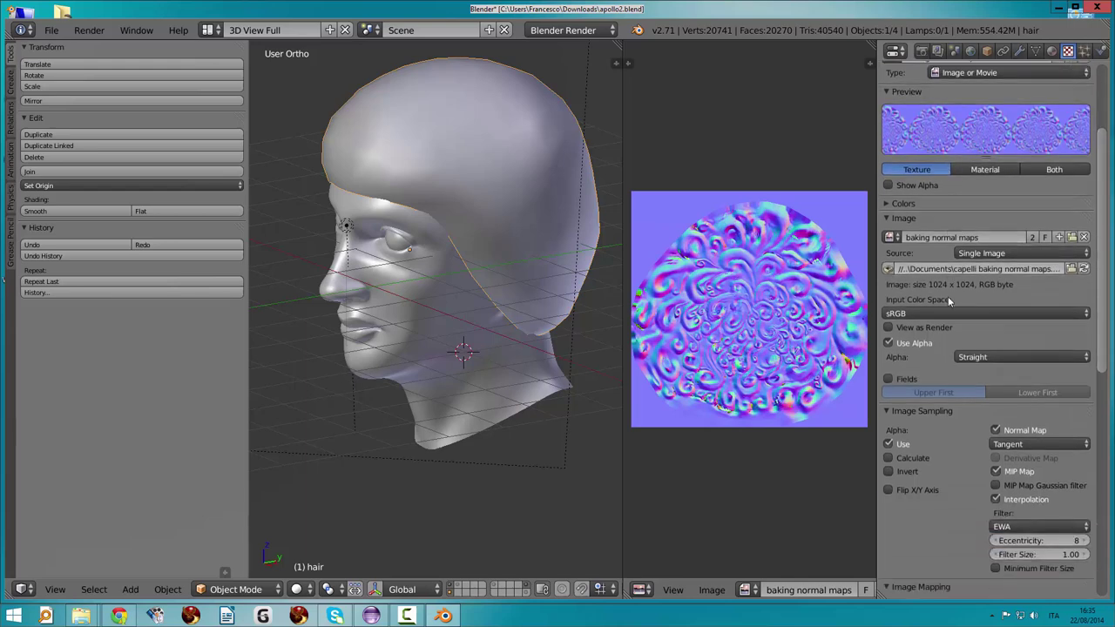
pyautogui.scroll(-4, 948, 296)
pyautogui.scroll(-3, 947, 296)
pyautogui.scroll(-4, 947, 303)
pyautogui.scroll(-3, 946, 303)
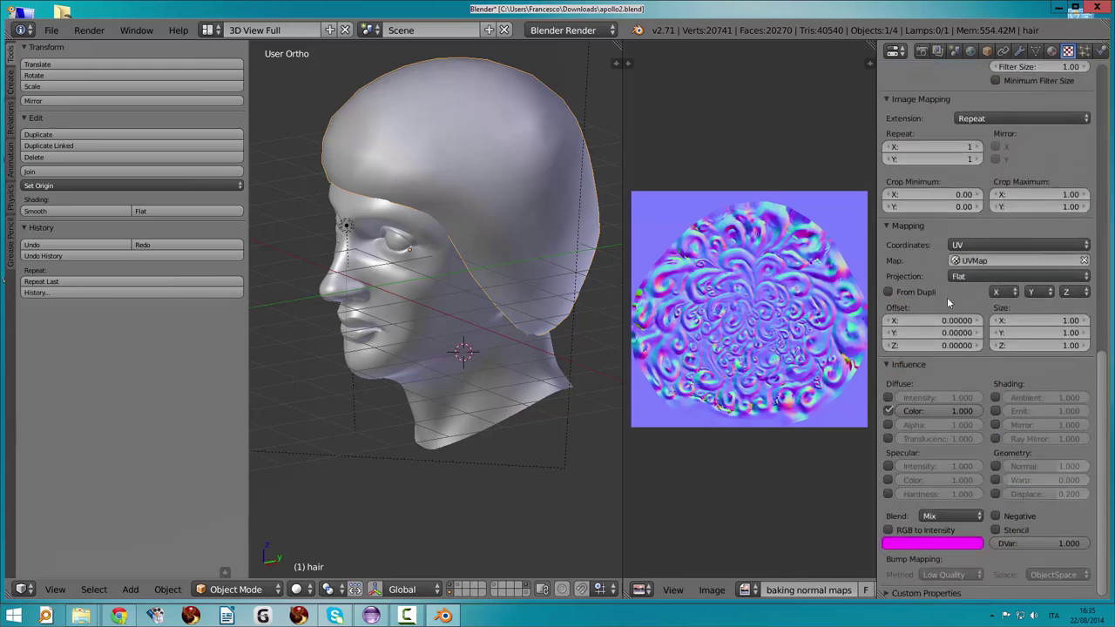
pyautogui.click(889, 412)
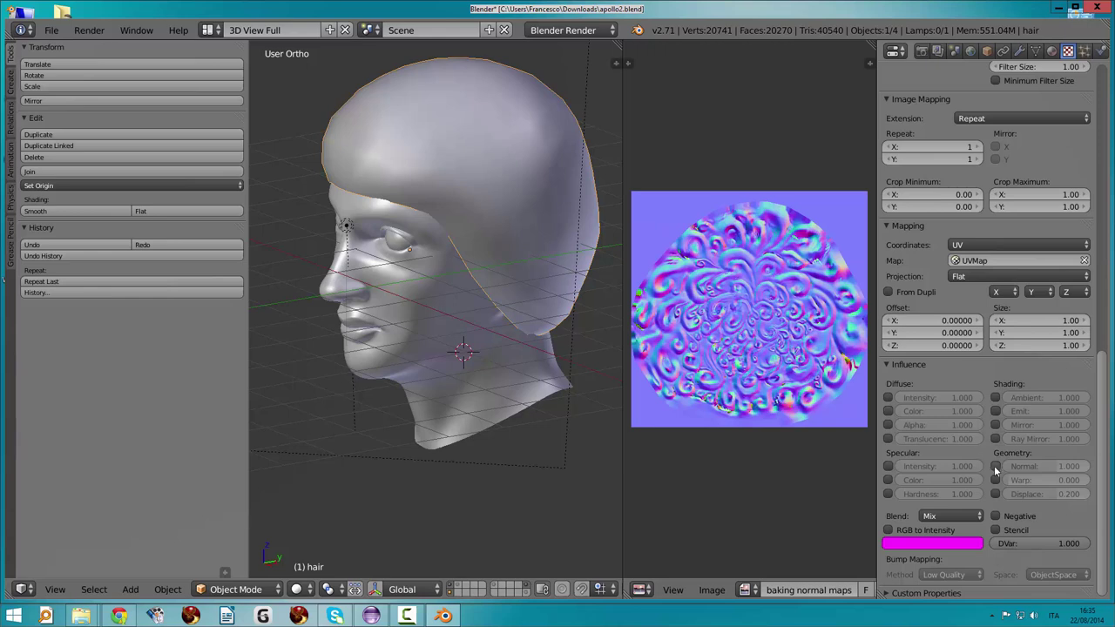
# - Let the texture drive geometry Normal at 1.000 and test-render the result
pyautogui.click(995, 466)
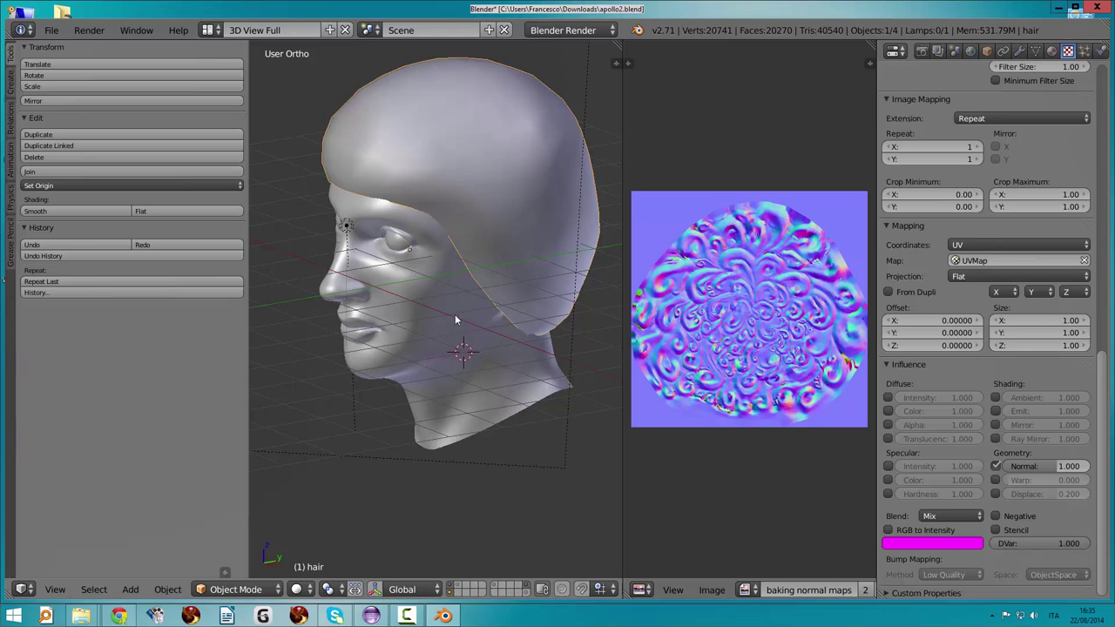
pyautogui.press('F12')
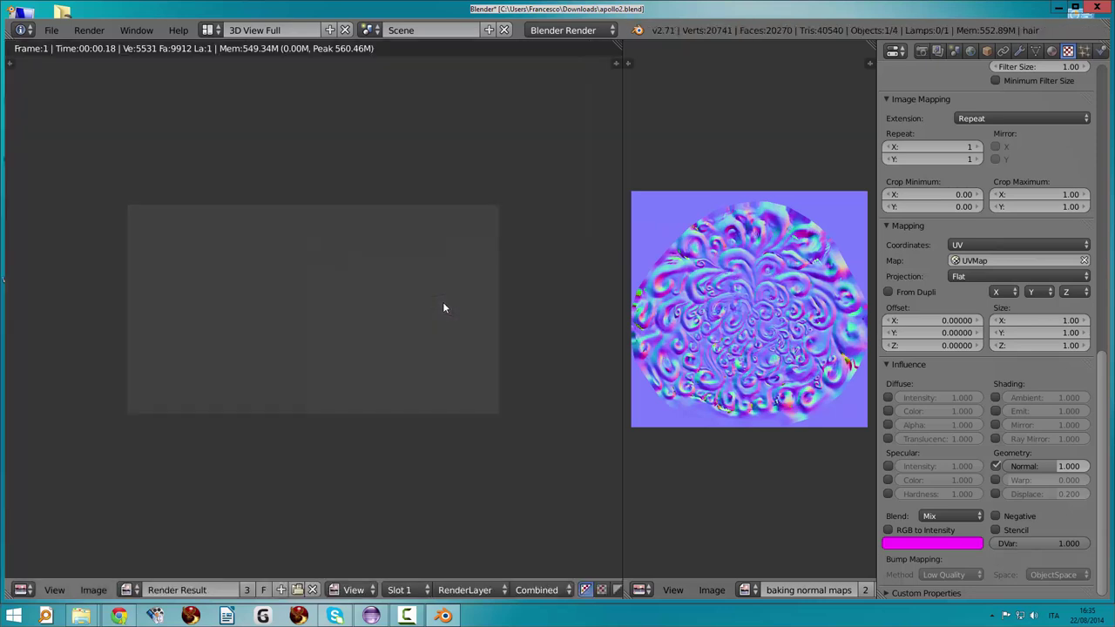
pyautogui.press('Escape')
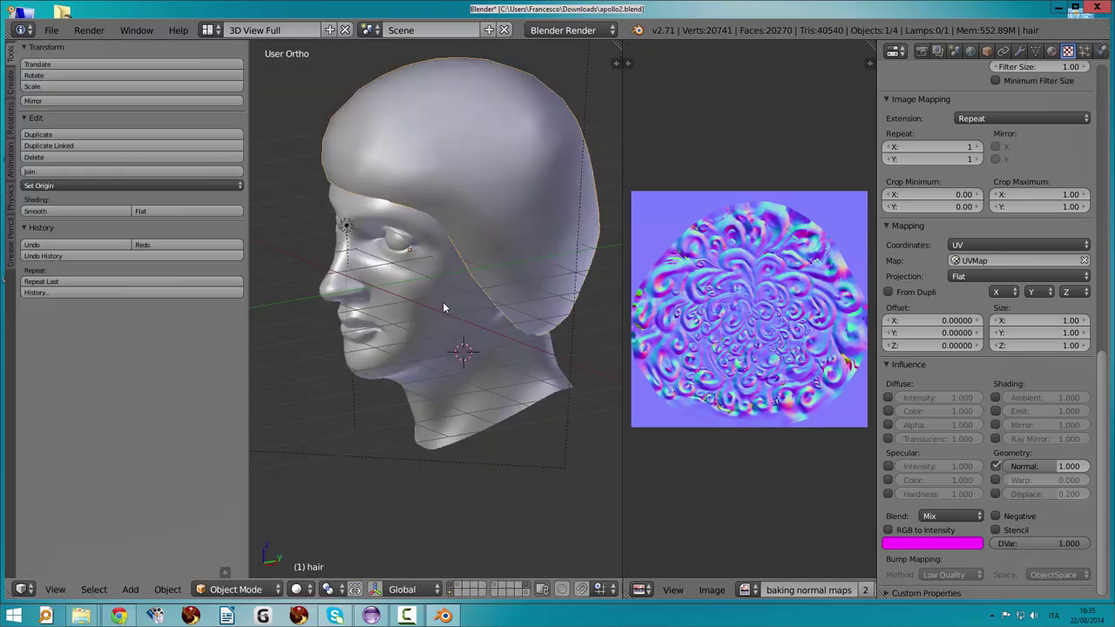
# - Zoom the 3D view back onto the head model
pyautogui.scroll(-2, 452, 201)
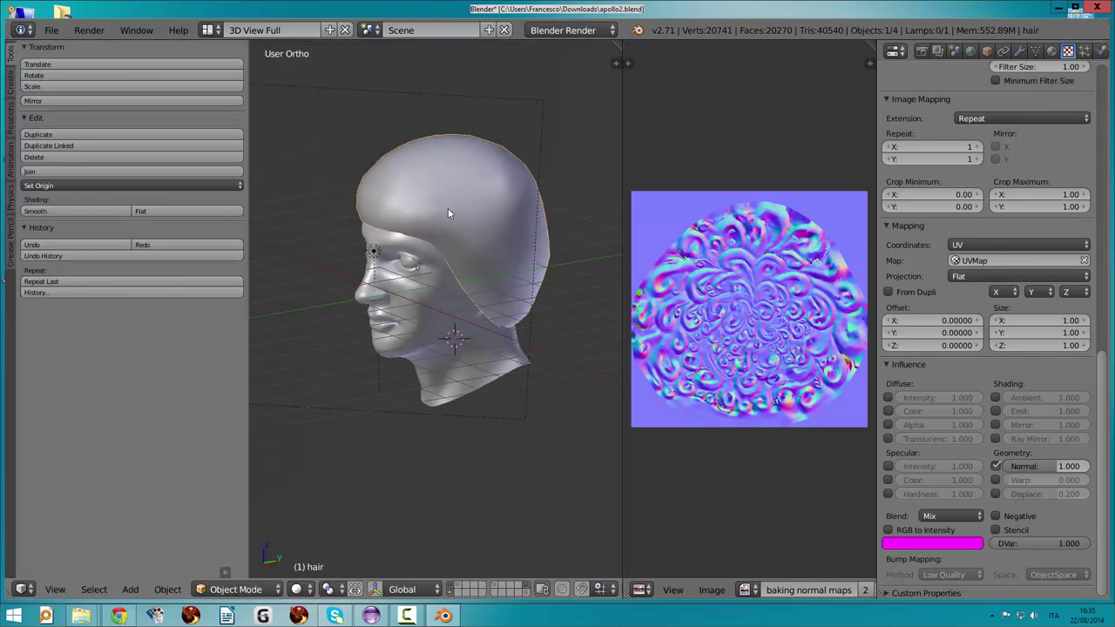
pyautogui.scroll(-2, 466, 289)
pyautogui.scroll(-1, 467, 290)
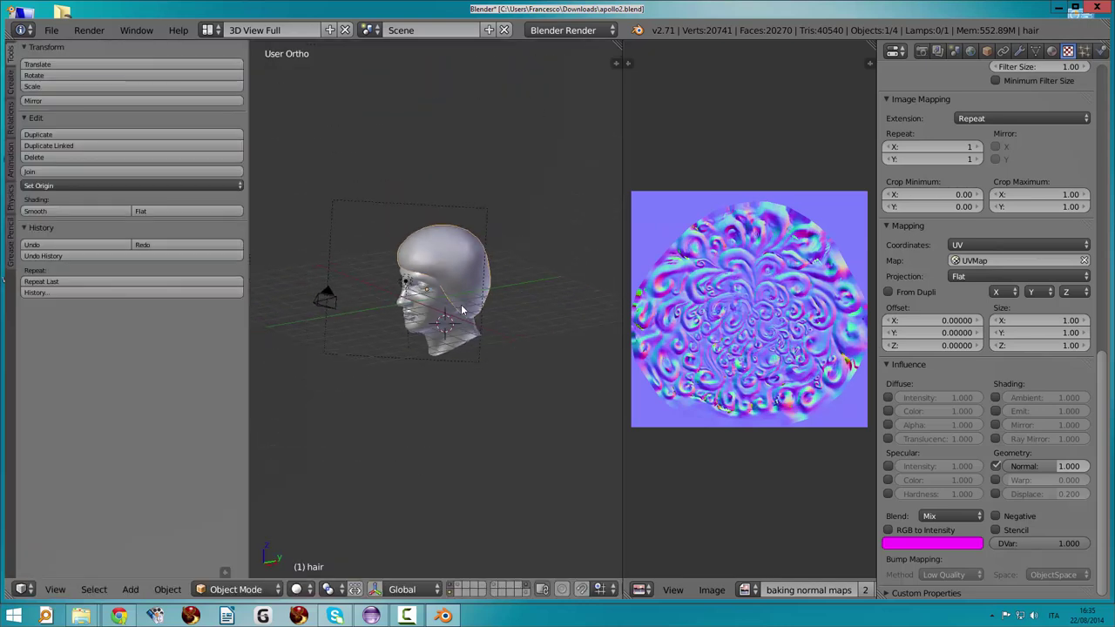
pyautogui.scroll(-1, 460, 304)
pyautogui.scroll(-1, 459, 313)
pyautogui.scroll(3, 459, 314)
pyautogui.scroll(2, 460, 311)
# - Add a Hemi lamp, raise it above the head and tilt it toward it
pyautogui.hotkey('shift', 'a')
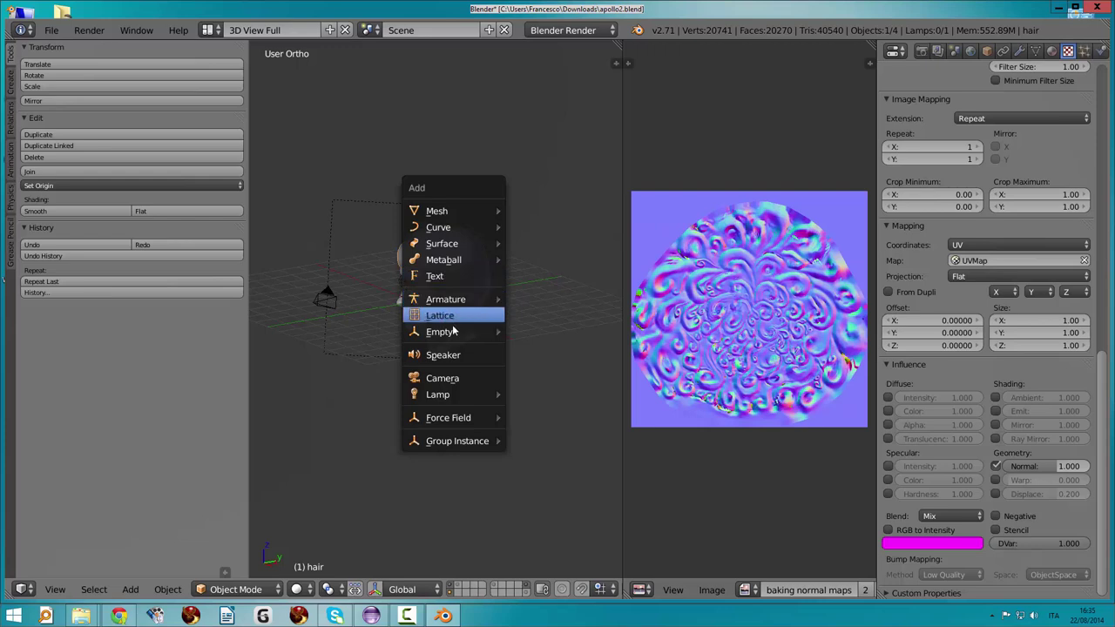
pyautogui.moveTo(438, 394)
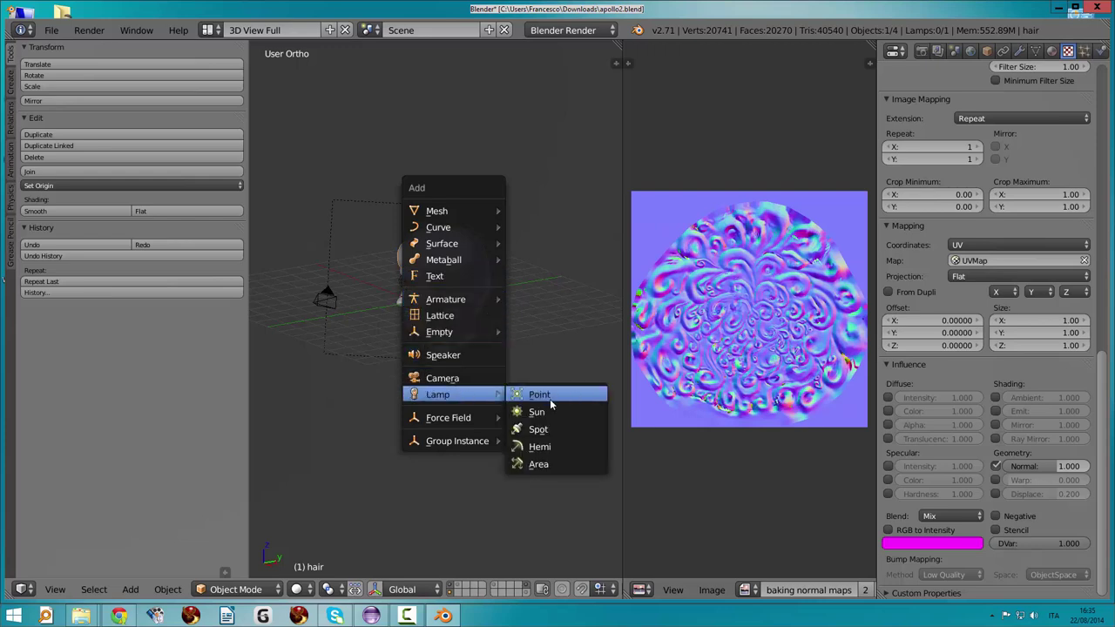
pyautogui.click(540, 446)
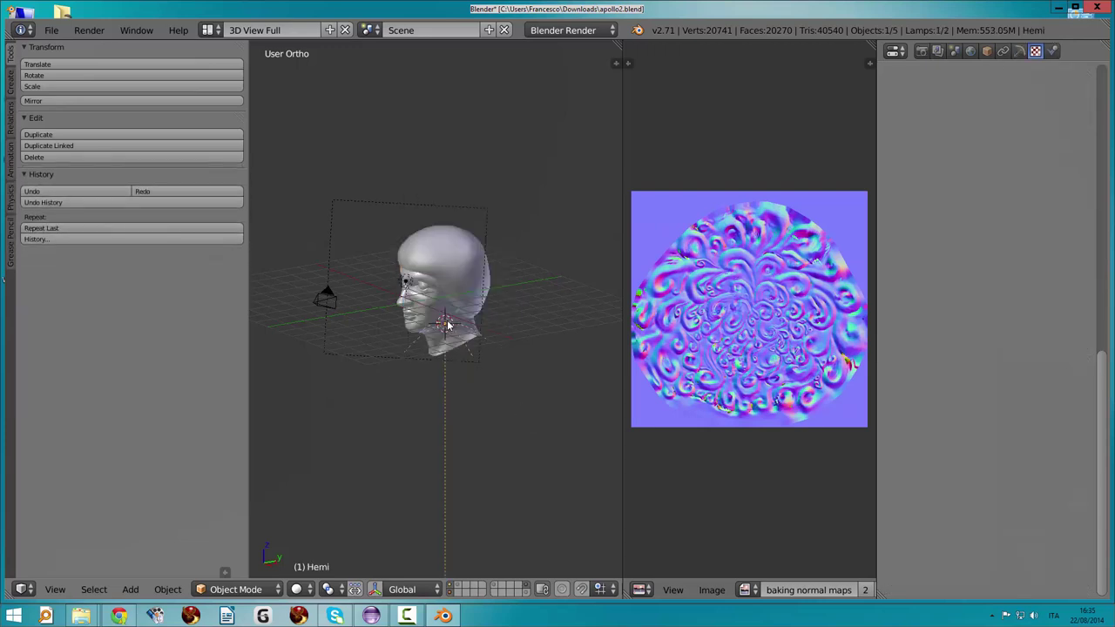
pyautogui.press('g')
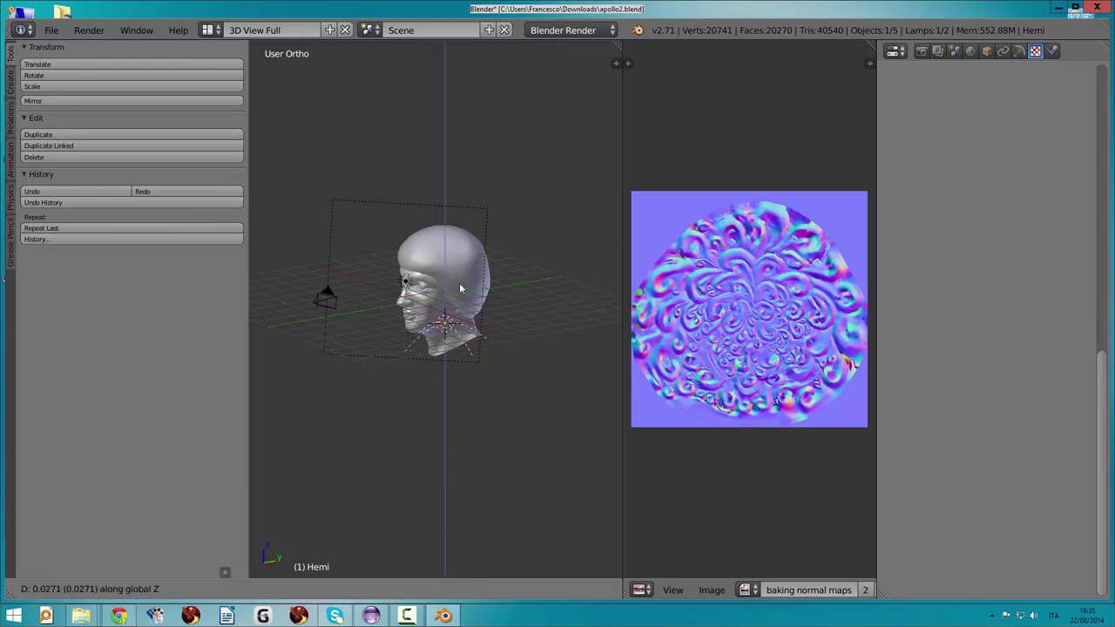
pyautogui.click(471, 107)
pyautogui.moveTo(464, 250); pyautogui.dragTo(550, 256, button='middle')
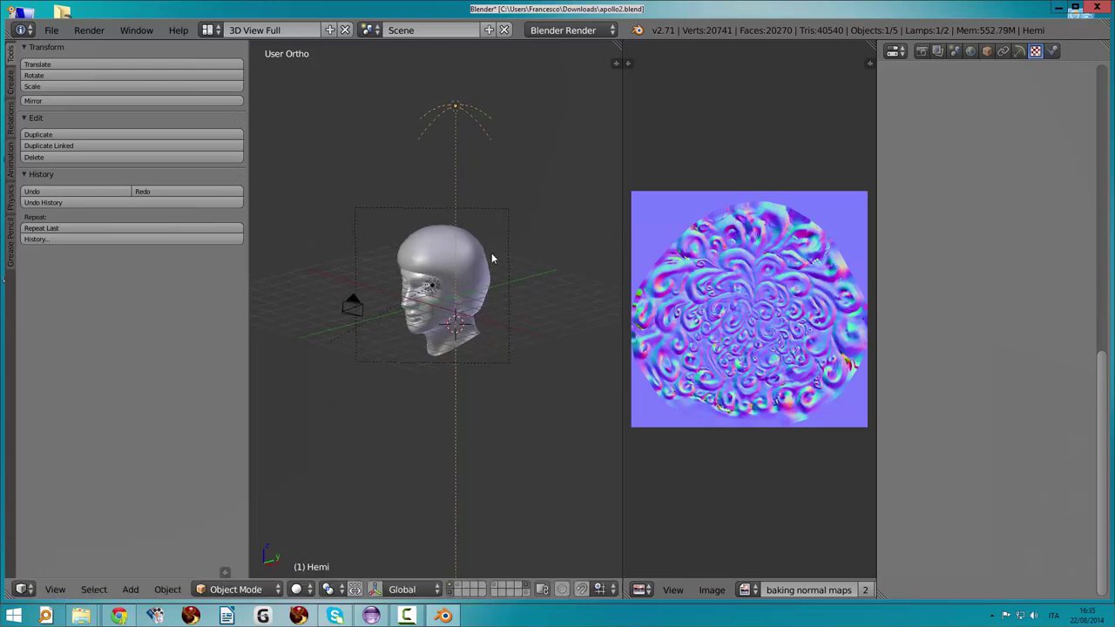
pyautogui.press('r')
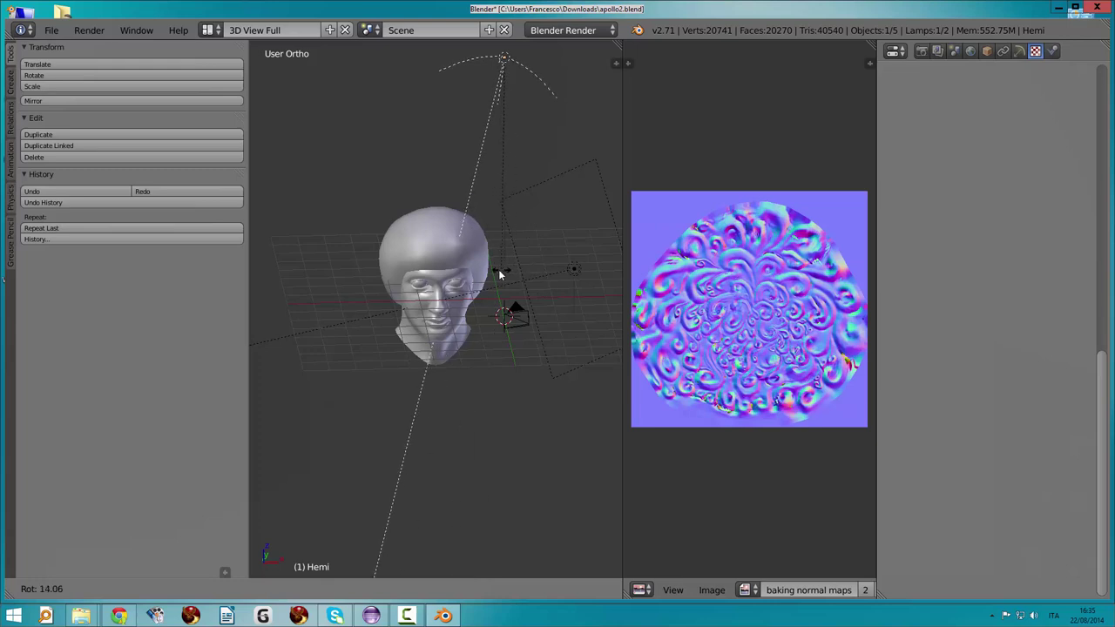
pyautogui.click(498, 269)
pyautogui.moveTo(485, 307)
pyautogui.mouseDown(button='middle')
pyautogui.moveTo(463, 286)
pyautogui.moveTo(446, 305)
pyautogui.moveTo(446, 329)
pyautogui.mouseUp(button='middle')
# - Test-render the lit scene and return to the 3D view
pyautogui.press('F12')
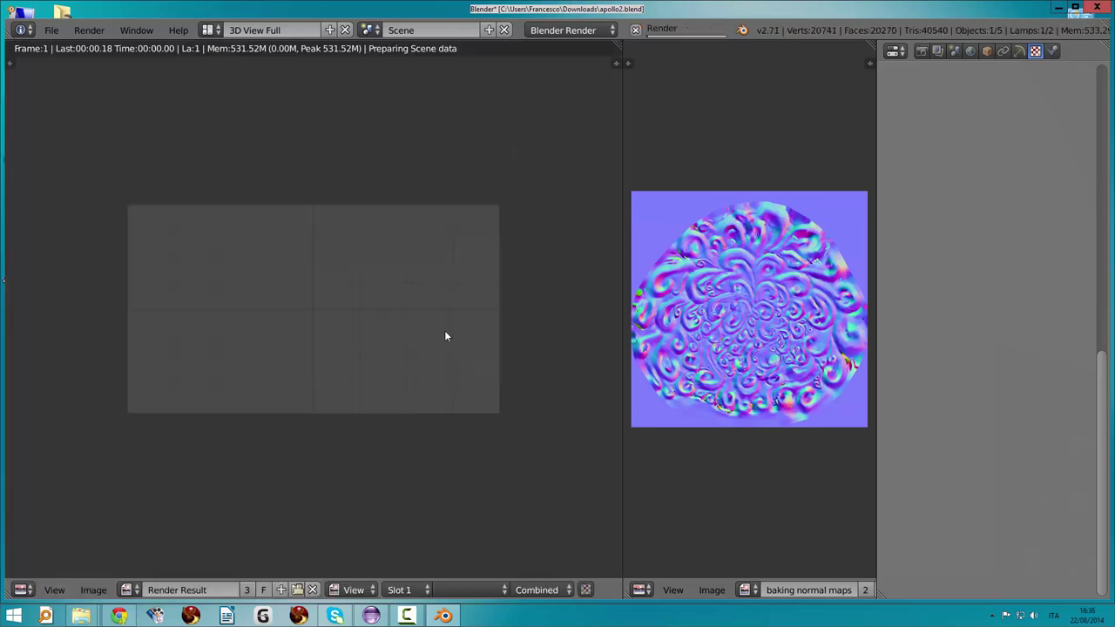
pyautogui.press('Escape')
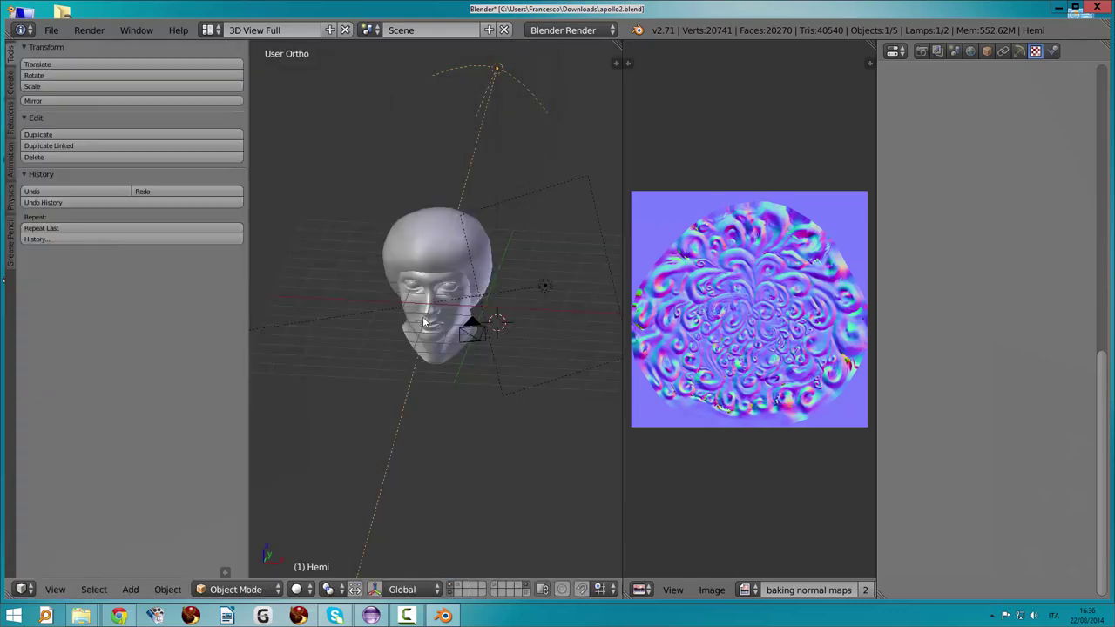
pyautogui.moveTo(449, 286); pyautogui.dragTo(451, 280, button='middle')
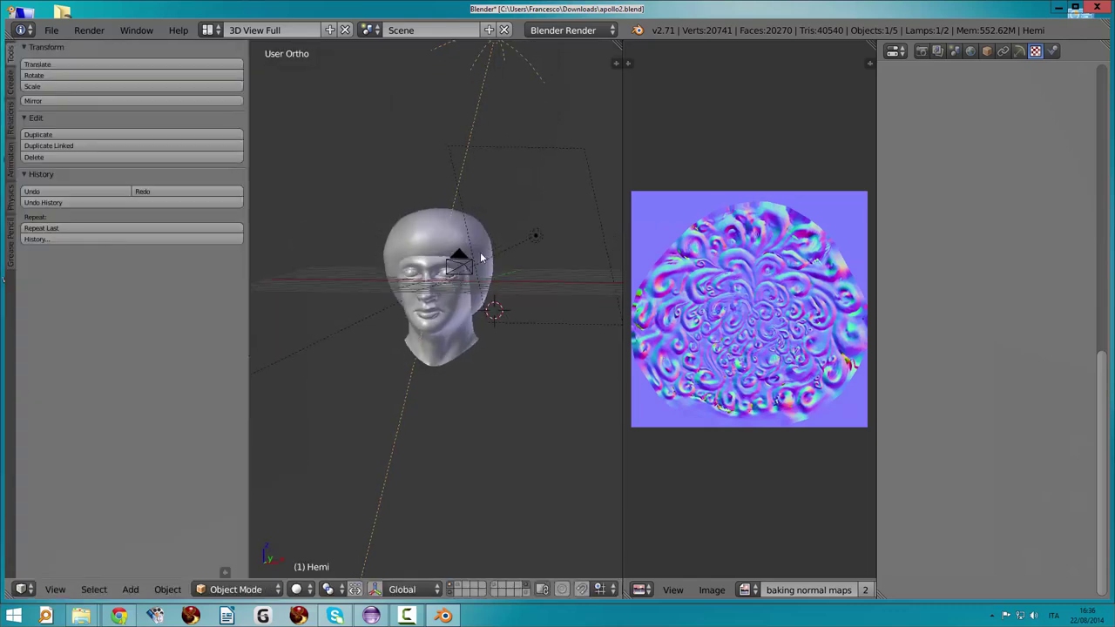
# - Widen the 3D view, show its Properties panel and collapse the Tool Shelf
pyautogui.moveTo(709, 165); pyautogui.dragTo(724, 165)
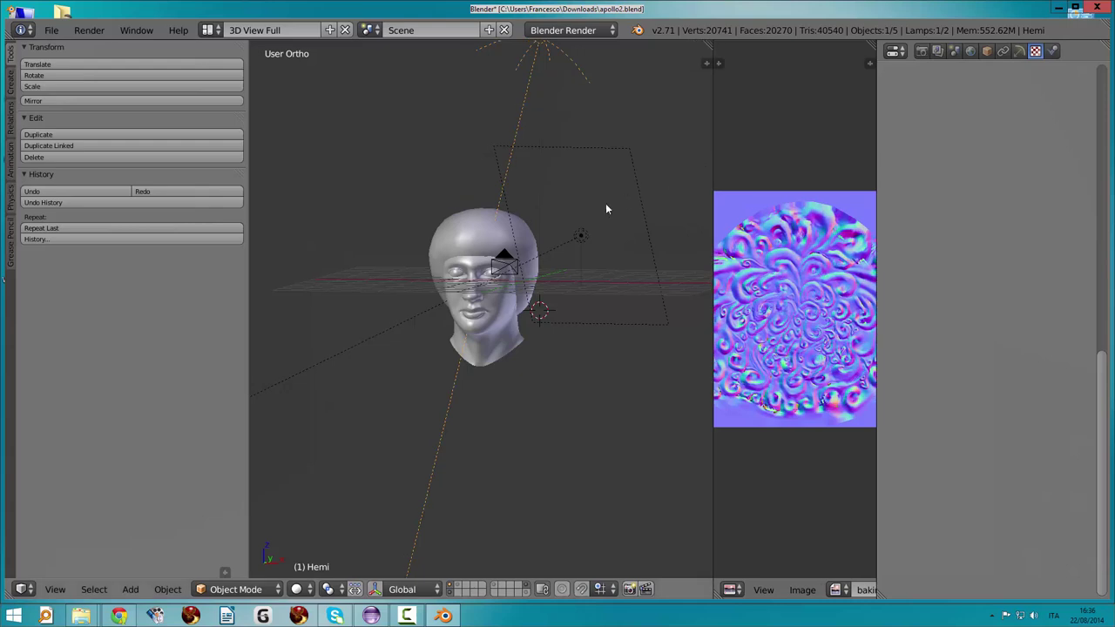
pyautogui.moveTo(585, 211)
pyautogui.mouseDown(button='middle')
pyautogui.moveTo(527, 226)
pyautogui.moveTo(563, 250)
pyautogui.moveTo(611, 237)
pyautogui.mouseUp(button='middle')
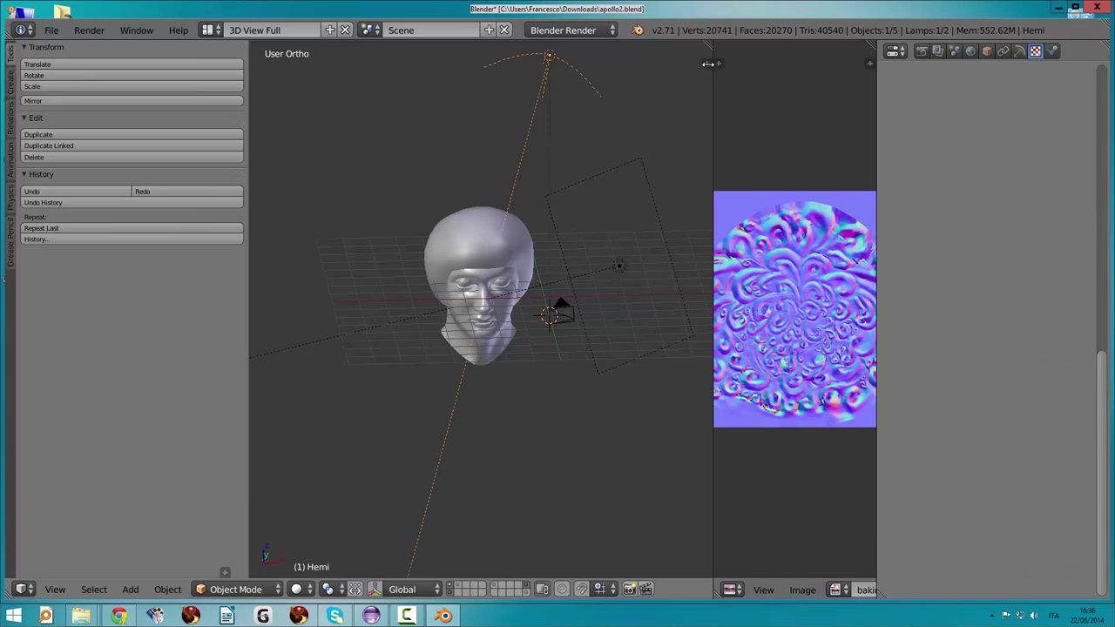
pyautogui.press('n')
pyautogui.moveTo(249, 115)
pyautogui.mouseDown()
pyautogui.moveTo(113, 130)
pyautogui.moveTo(70, 148)
pyautogui.moveTo(5, 142)
pyautogui.mouseUp()
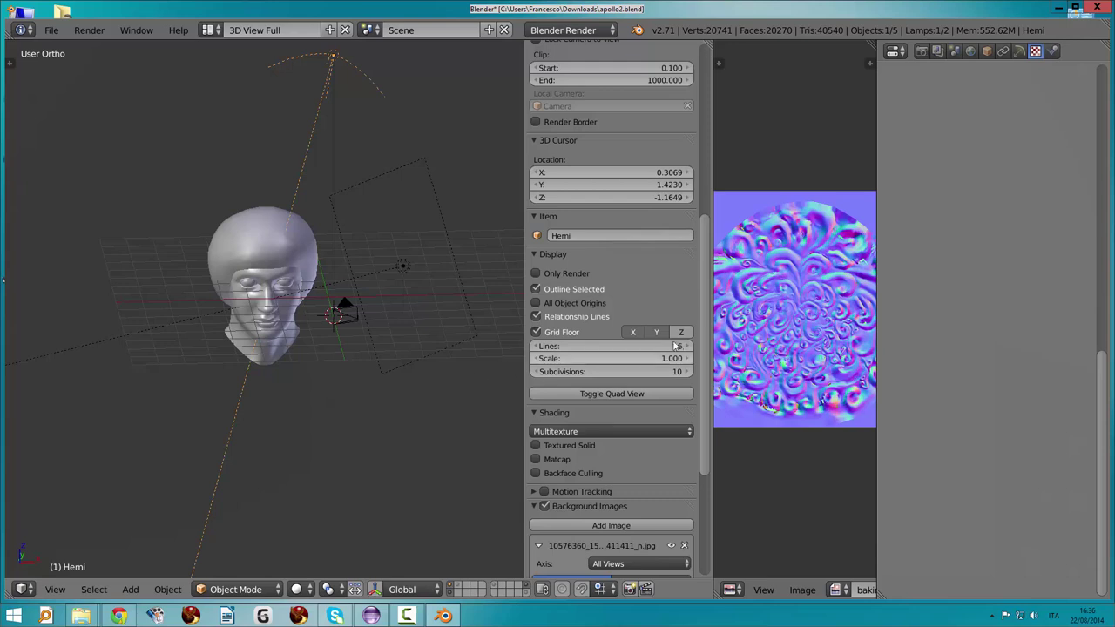
# - Set viewport shading to GLSL and enable Textured Solid to show the normal map
pyautogui.scroll(-5, 619, 370)
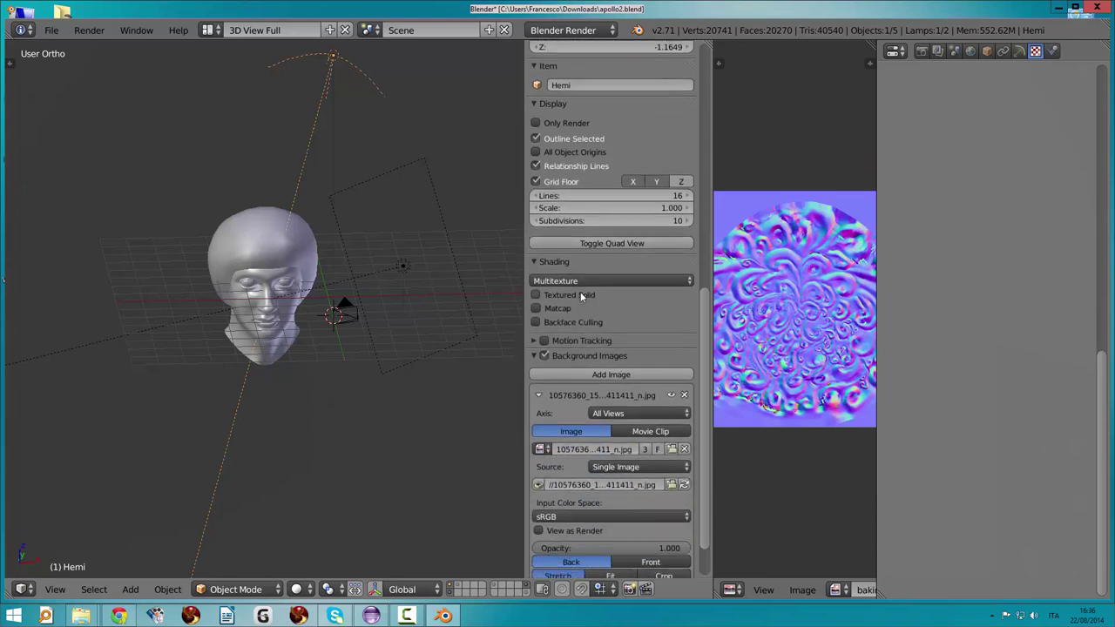
pyautogui.click(582, 280)
pyautogui.click(572, 254)
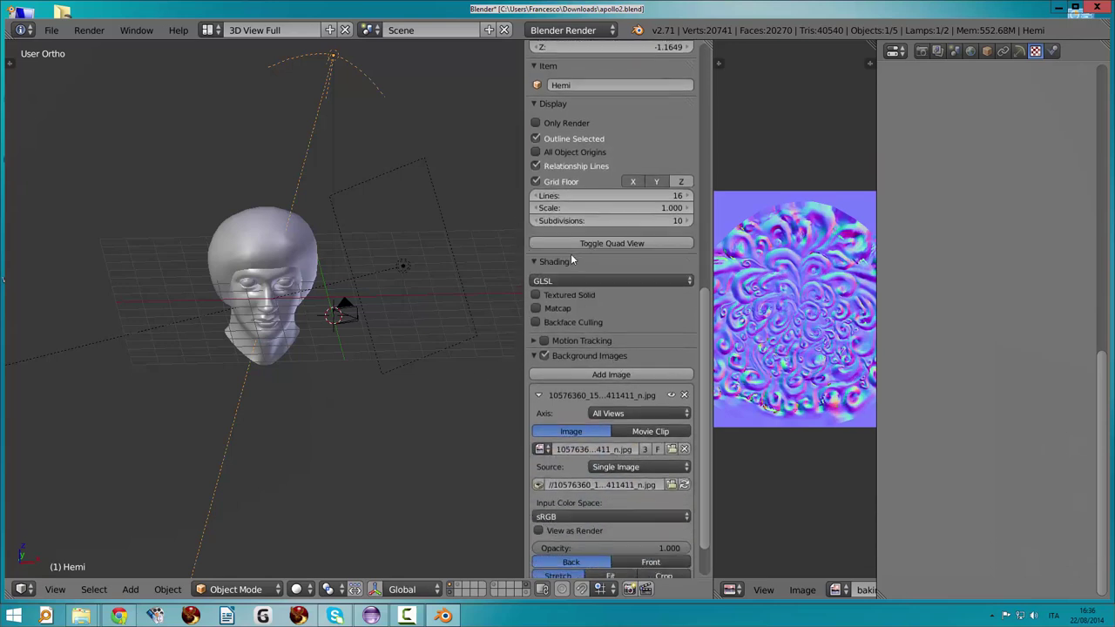
pyautogui.click(537, 296)
pyautogui.moveTo(311, 269)
pyautogui.mouseDown(button='middle')
pyautogui.moveTo(342, 211)
pyautogui.moveTo(369, 209)
pyautogui.moveTo(259, 209)
pyautogui.mouseUp(button='middle')
pyautogui.scroll(3, 288, 214)
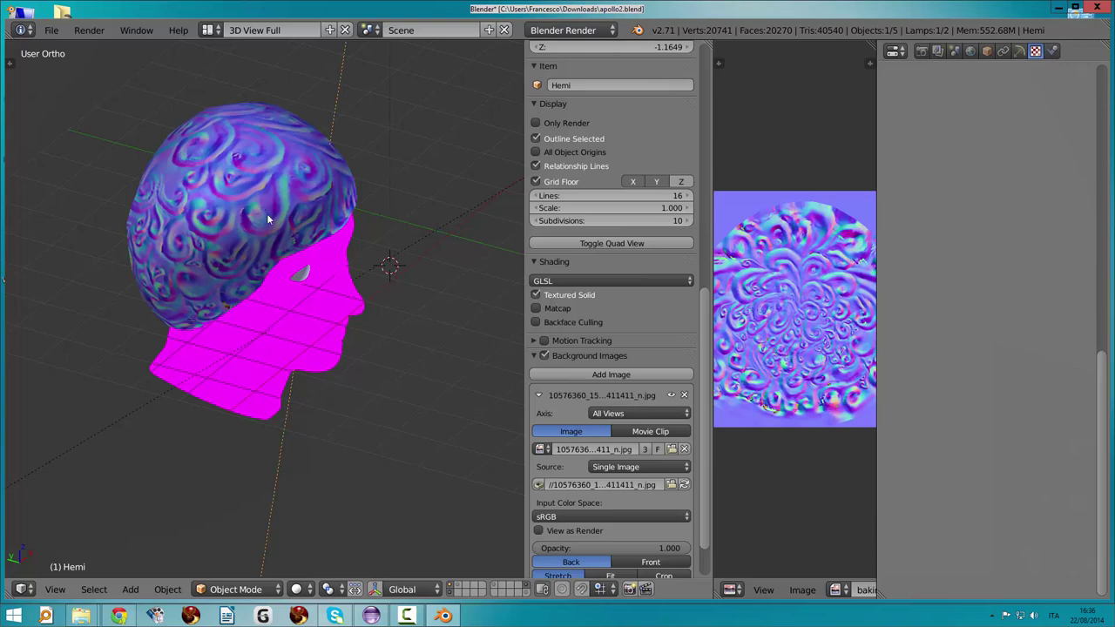
# - Add texture Texture.002, then select the hair and review its Mapping and Influence settings
pyautogui.moveTo(1099, 381); pyautogui.dragTo(1102, 154)
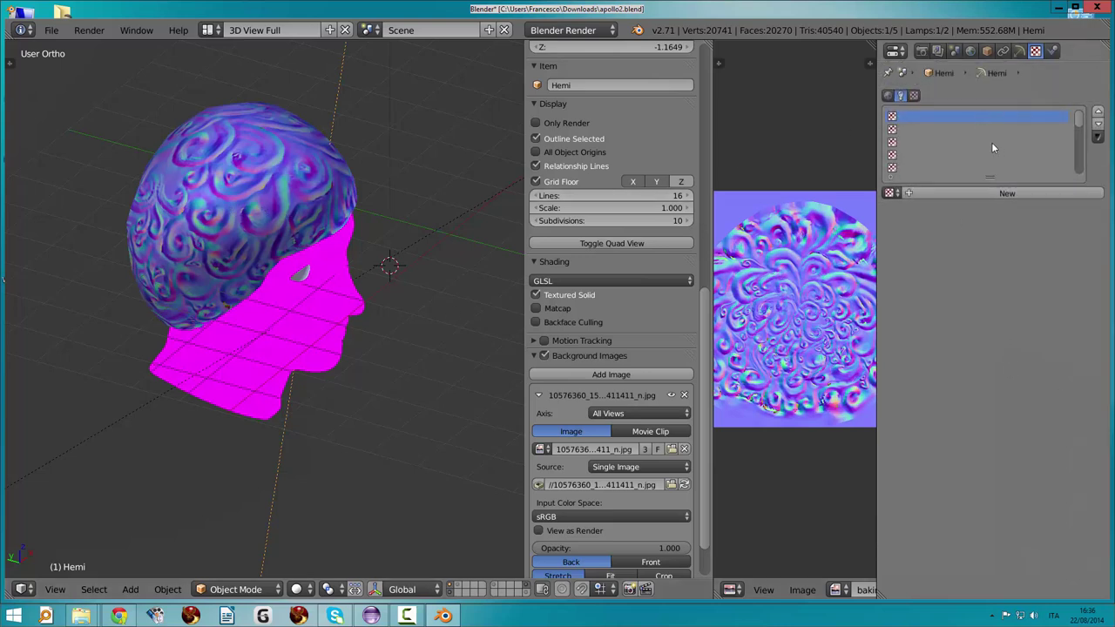
pyautogui.click(964, 193)
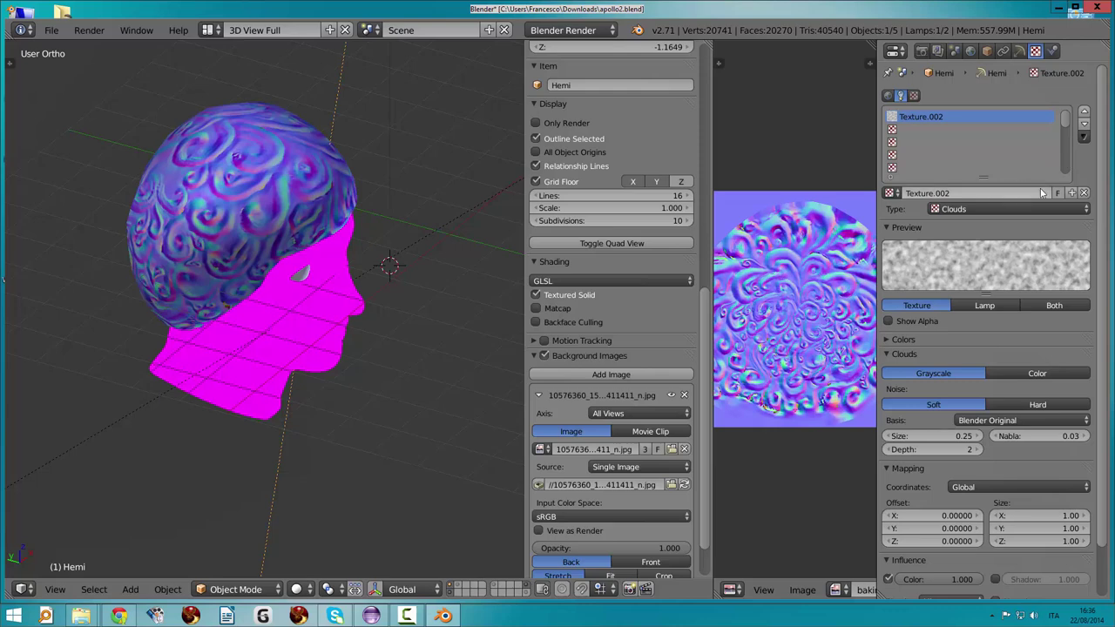
pyautogui.rightClick(271, 182)
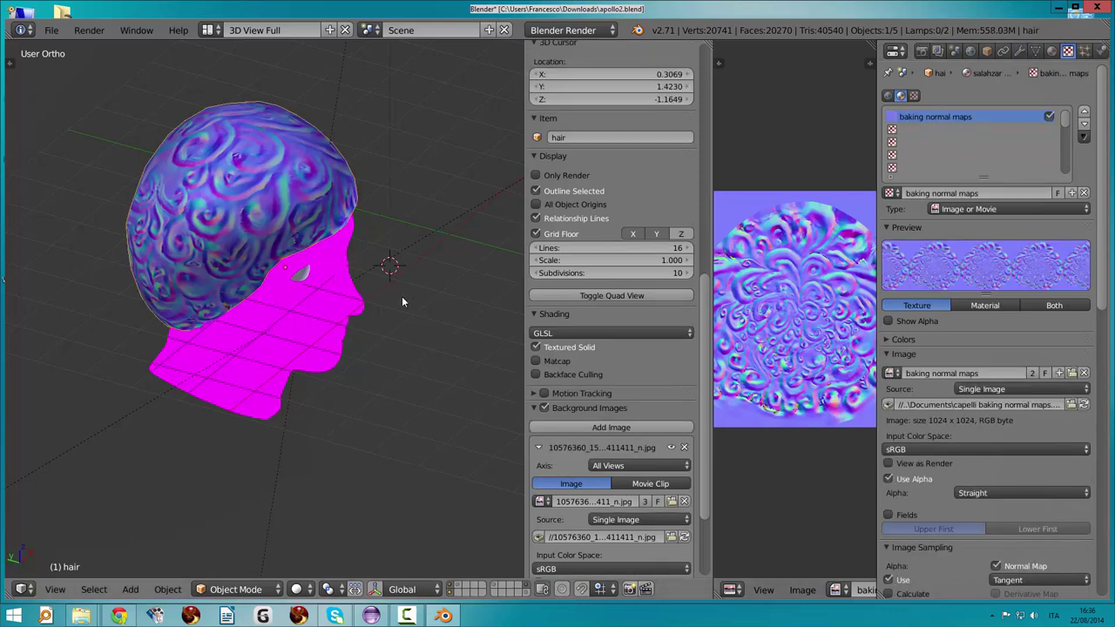
pyautogui.moveTo(1101, 286); pyautogui.dragTo(1096, 554)
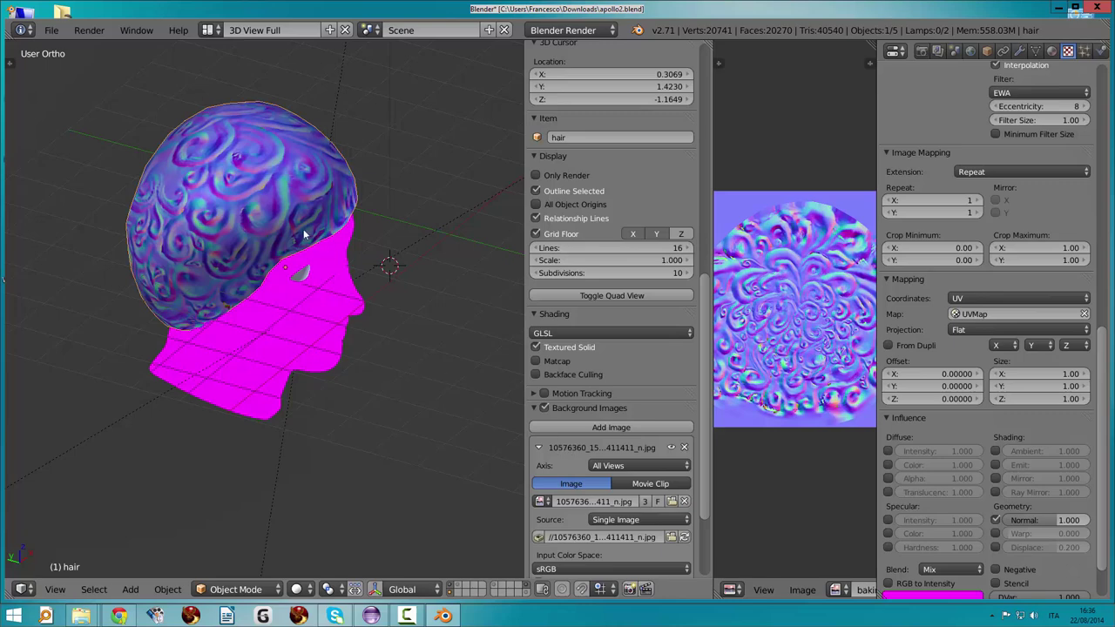
pyautogui.moveTo(304, 234); pyautogui.dragTo(363, 521, button='middle')
# - Preview the hair cap in Texture and Rendered shading, then return to Solid
pyautogui.click(314, 590)
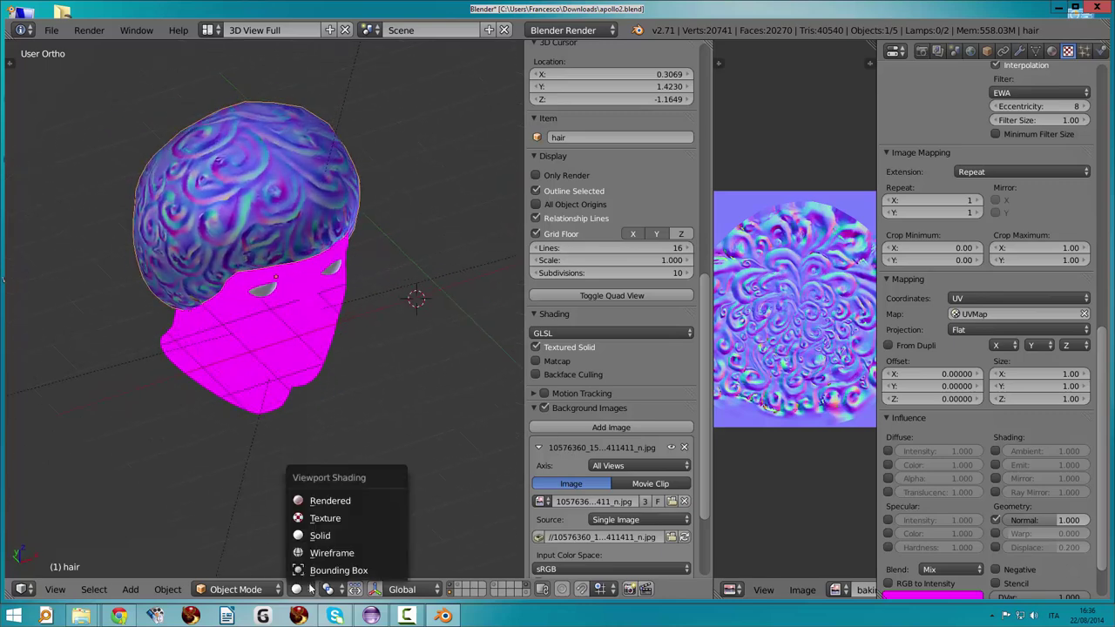
pyautogui.click(328, 518)
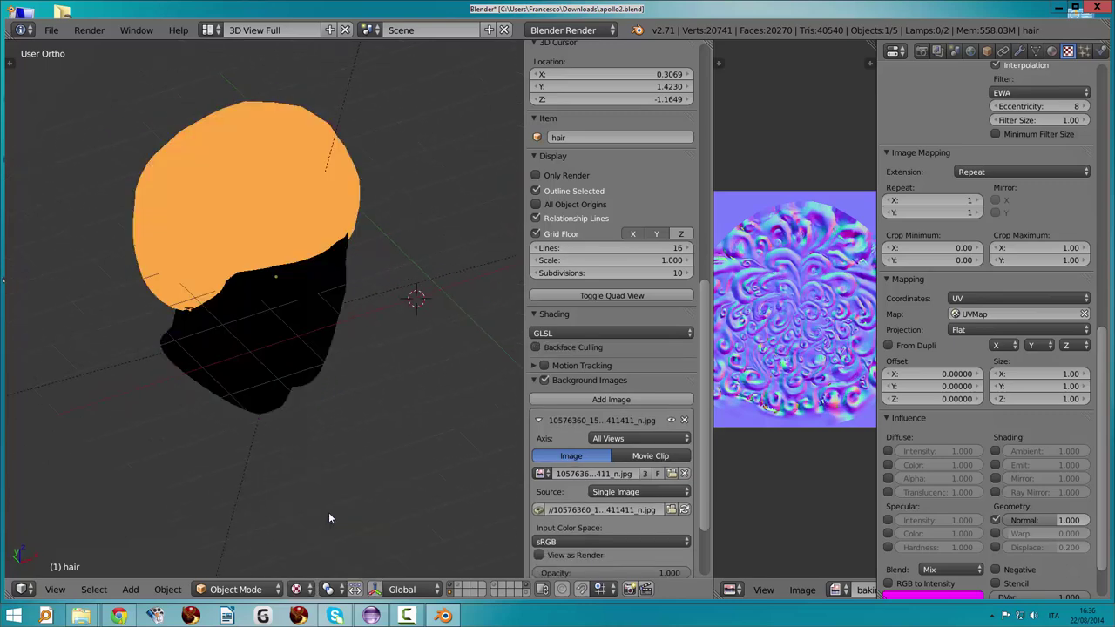
pyautogui.click(316, 590)
pyautogui.click(323, 507)
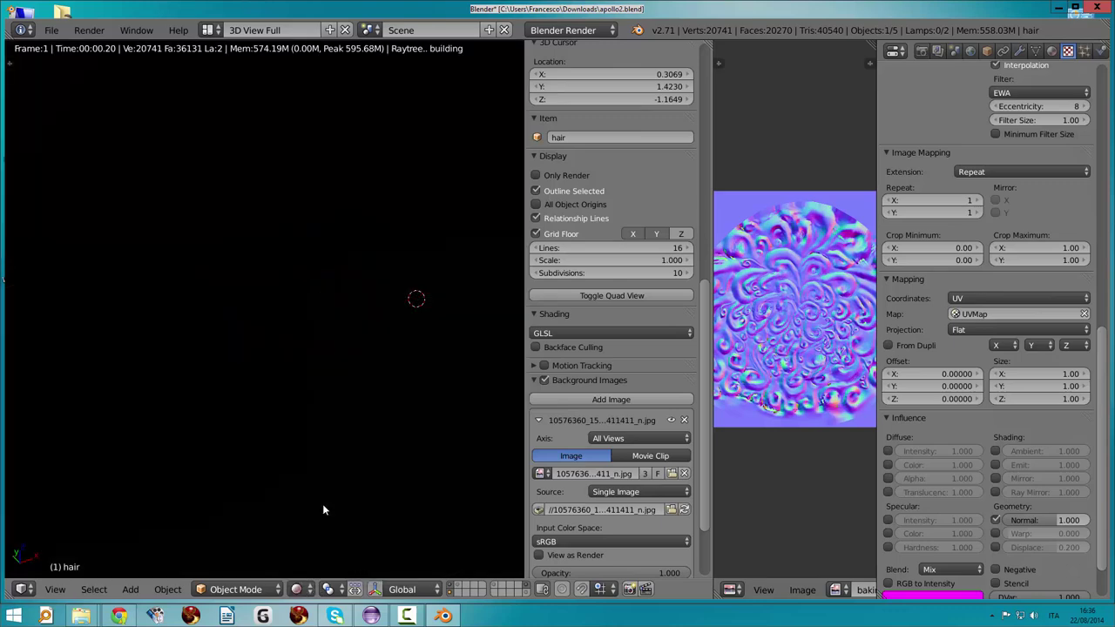
pyautogui.click(299, 590)
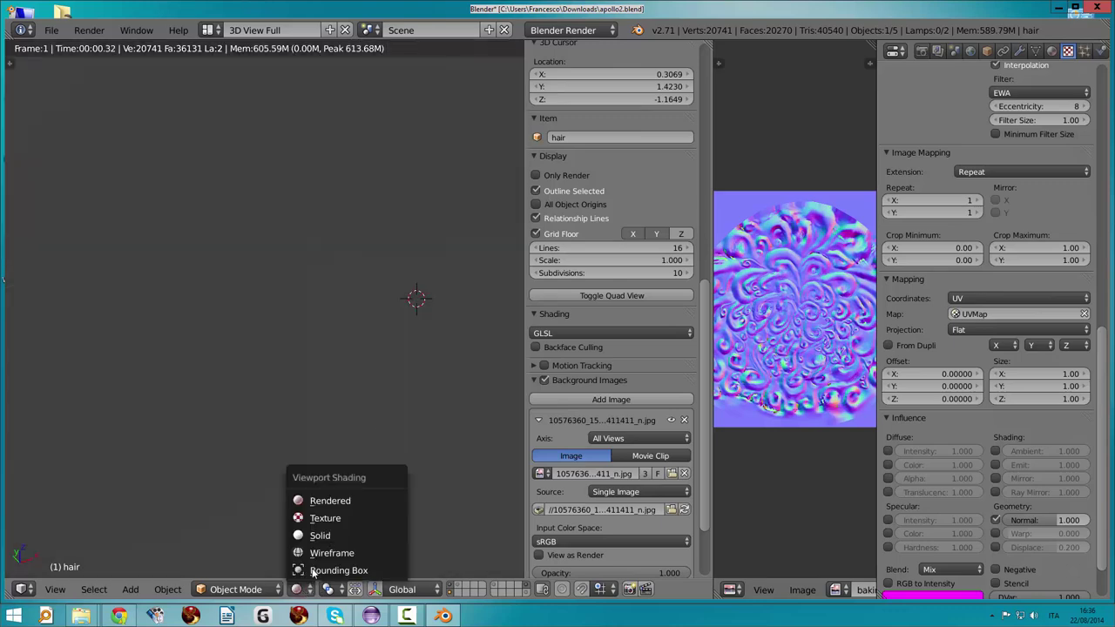
pyautogui.click(318, 541)
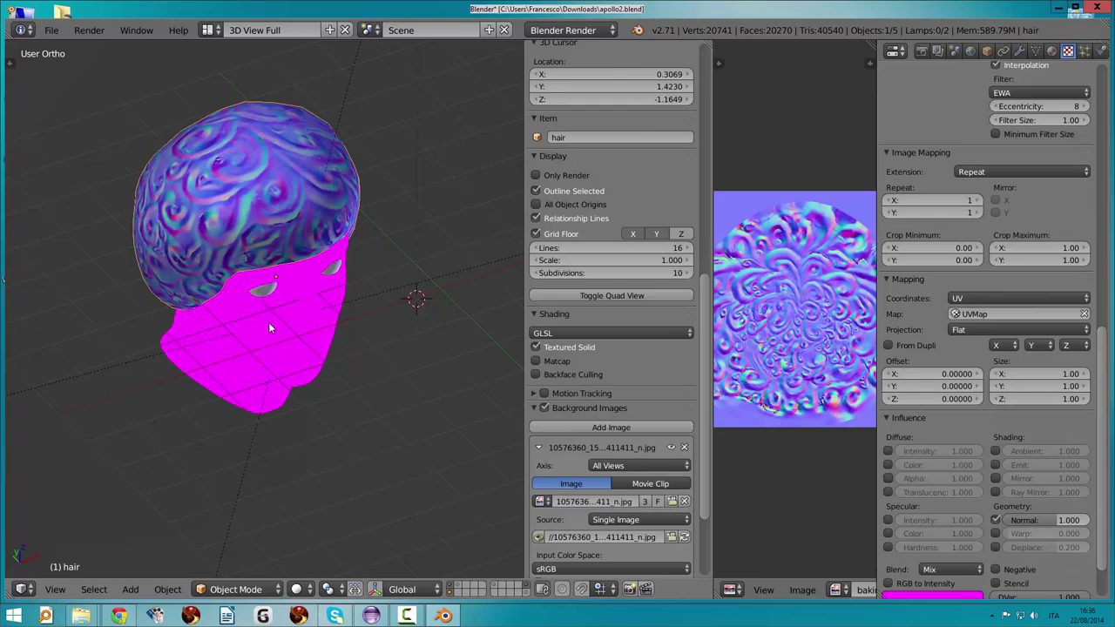
# - Orbit around the head to inspect the face from the side, front and above
pyautogui.moveTo(269, 322)
pyautogui.mouseDown(button='middle')
pyautogui.moveTo(305, 207)
pyautogui.moveTo(254, 167)
pyautogui.moveTo(303, 192)
pyautogui.moveTo(280, 214)
pyautogui.moveTo(207, 151)
pyautogui.moveTo(176, 138)
pyautogui.moveTo(168, 161)
pyautogui.mouseUp(button='middle')
pyautogui.scroll(3, 271, 204)
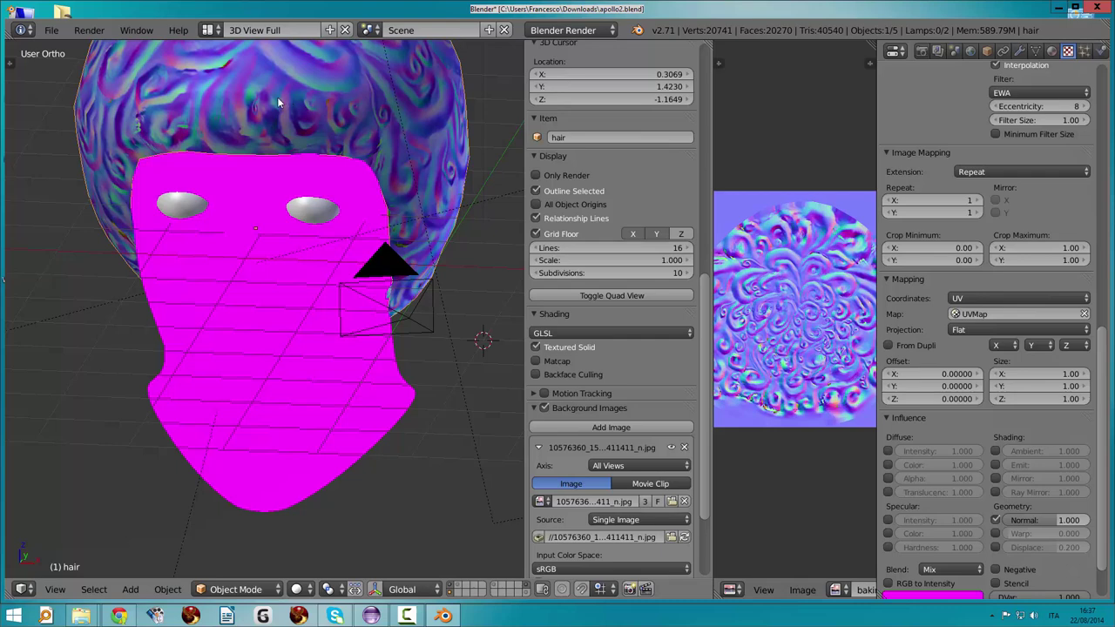
pyautogui.moveTo(338, 146); pyautogui.dragTo(341, 140, button='middle')
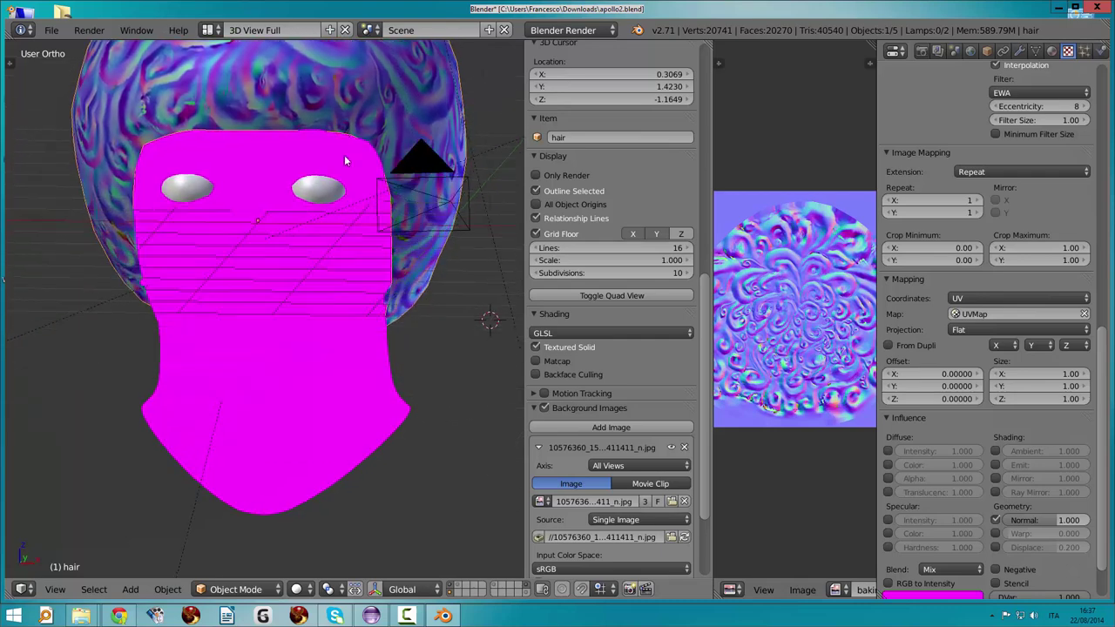
pyautogui.moveTo(323, 130)
pyautogui.mouseDown(button='middle')
pyautogui.moveTo(340, 155)
pyautogui.moveTo(345, 207)
pyautogui.mouseUp(button='middle')
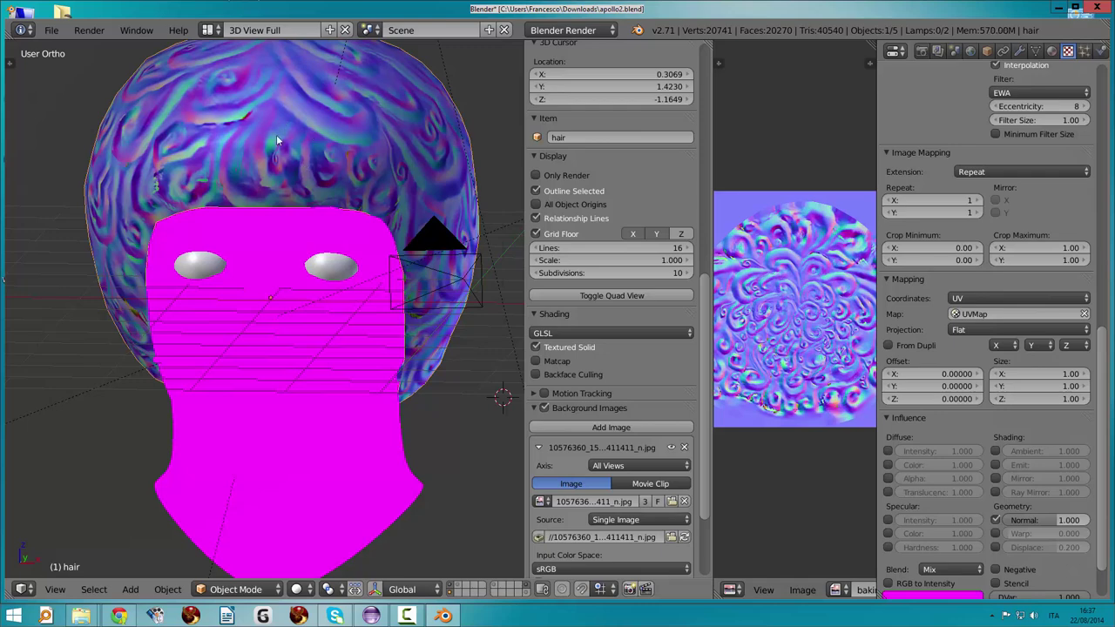
pyautogui.click(51, 30)
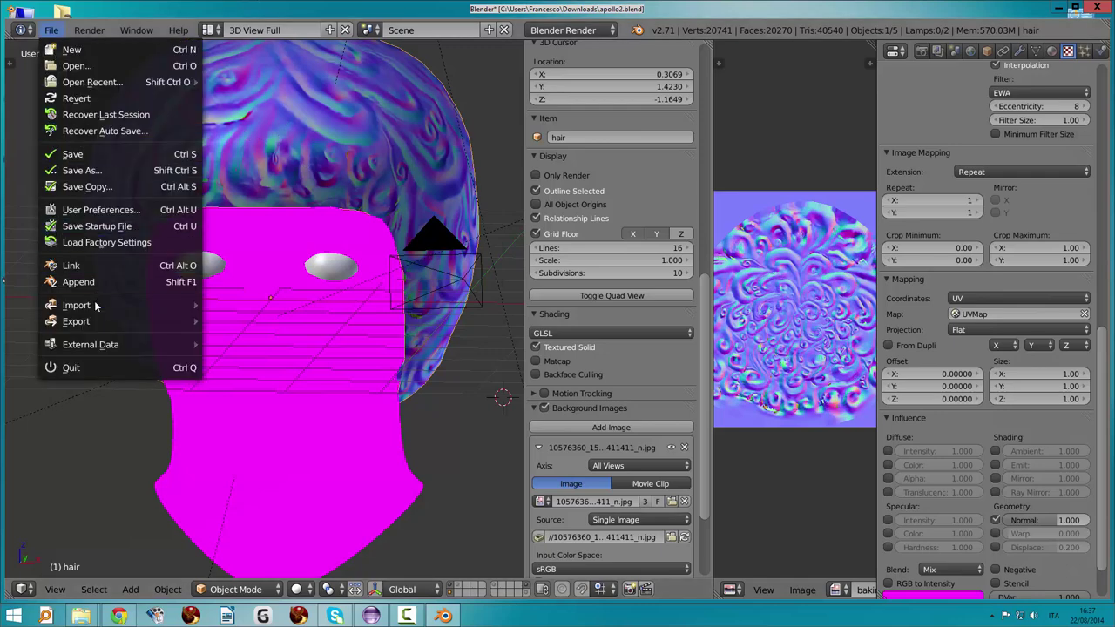
# - Export the hair cap as COLLADA 'cuffia capelli apollo' using the SL+Open Sim Static preset
pyautogui.moveTo(75, 322)
pyautogui.click(233, 322)
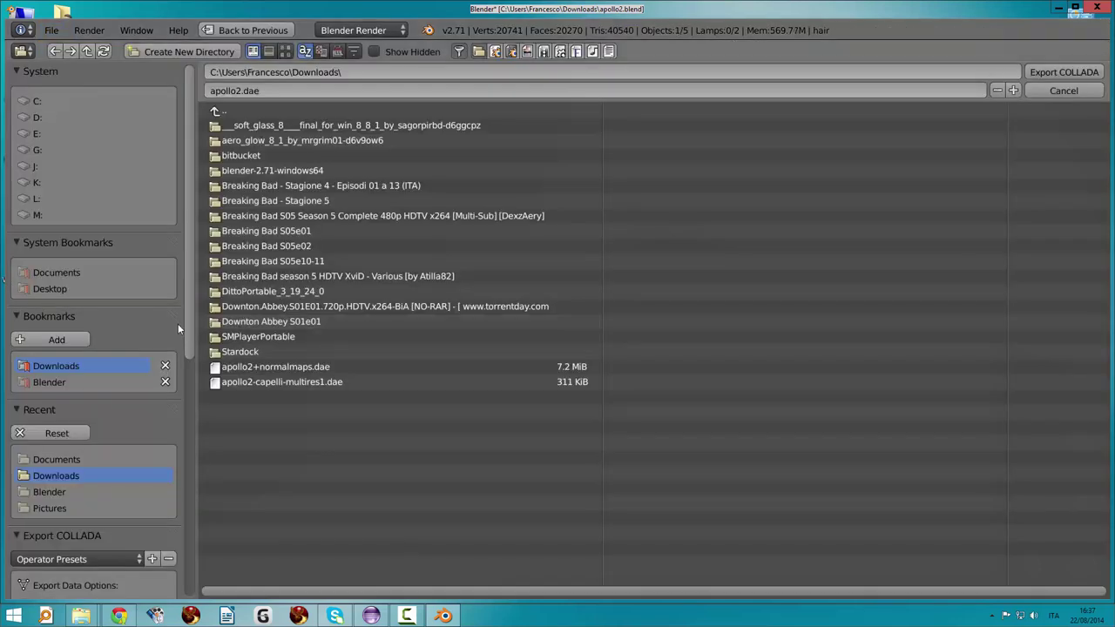
pyautogui.click(100, 563)
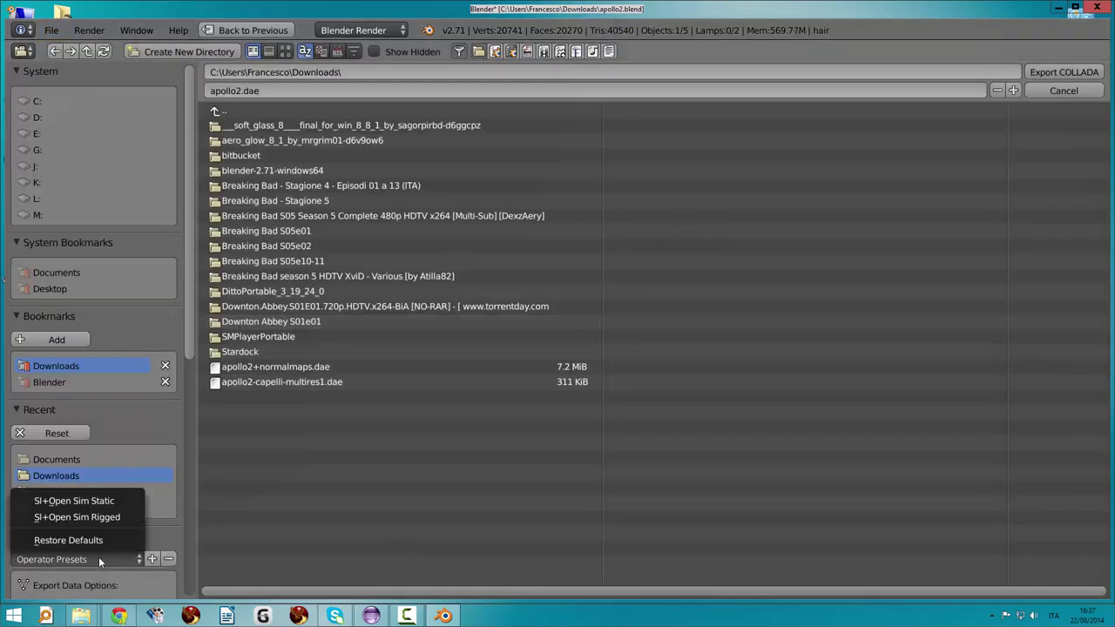
pyautogui.click(99, 498)
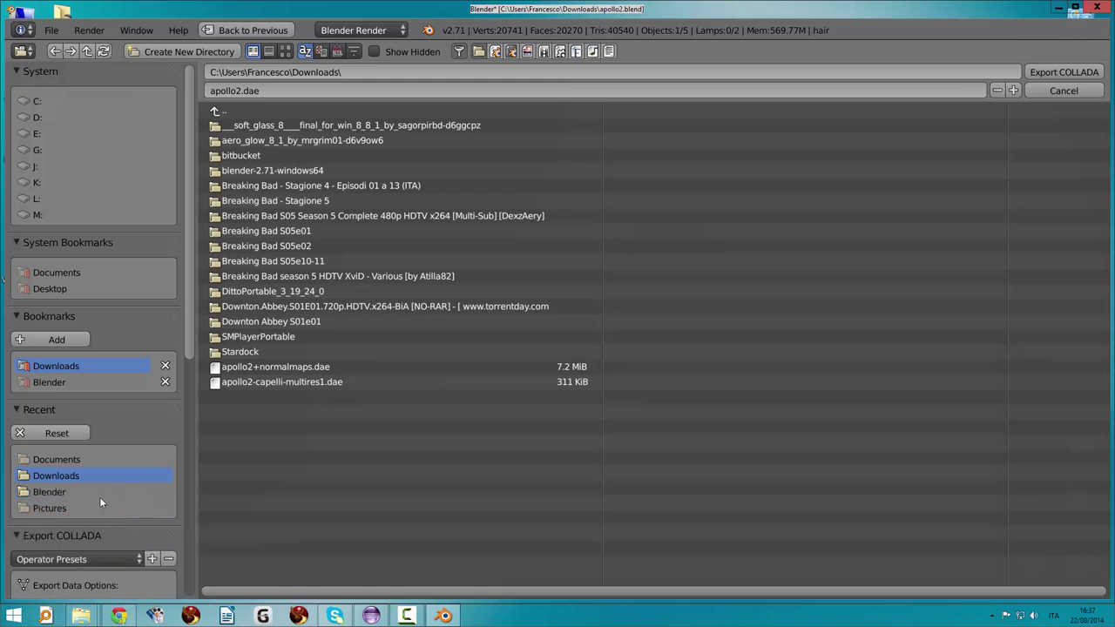
pyautogui.click(250, 91)
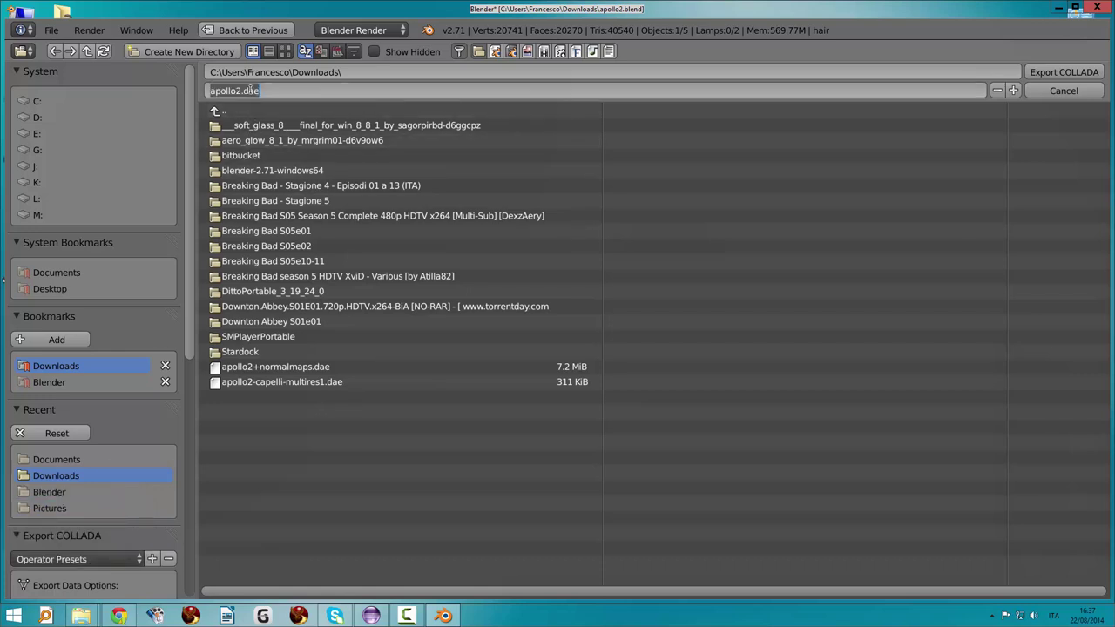
pyautogui.write('cuffia capelli')
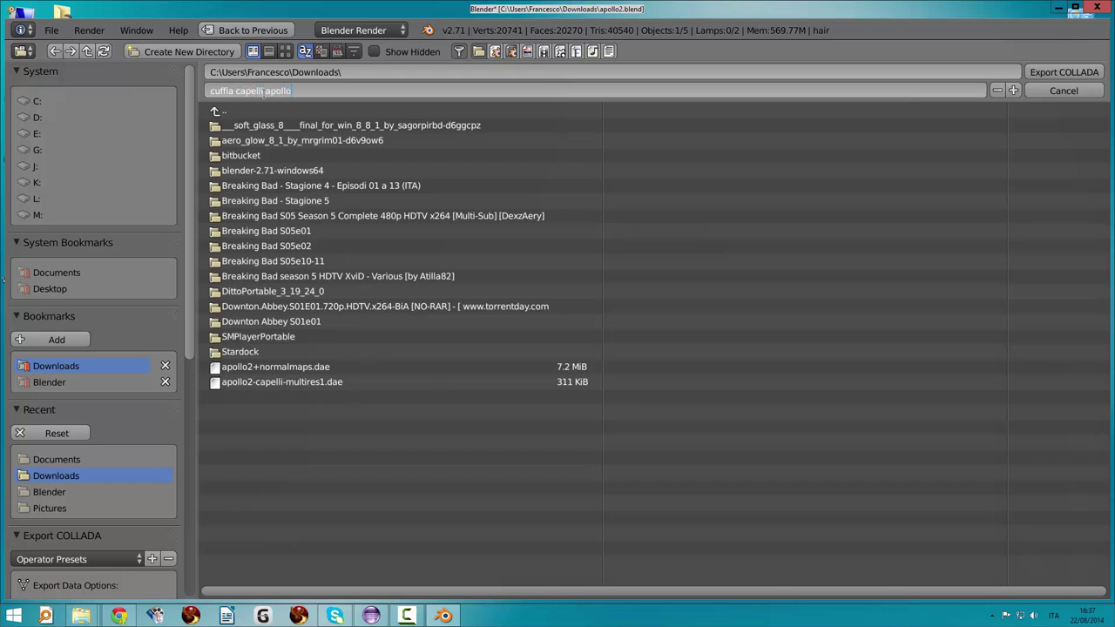
pyautogui.click(1069, 74)
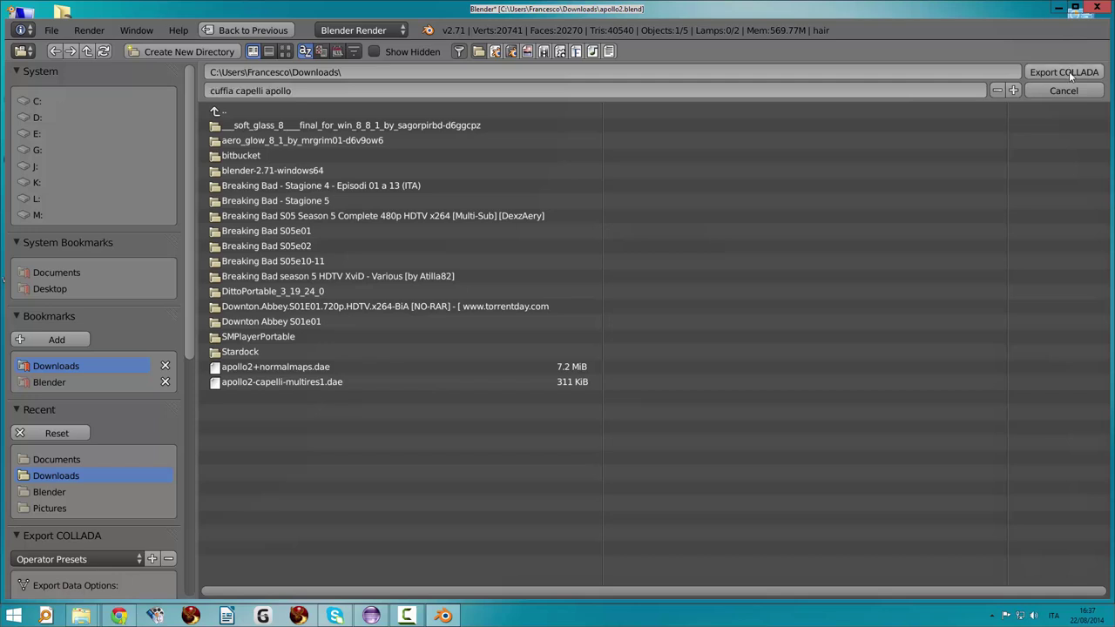
pyautogui.click(1068, 73)
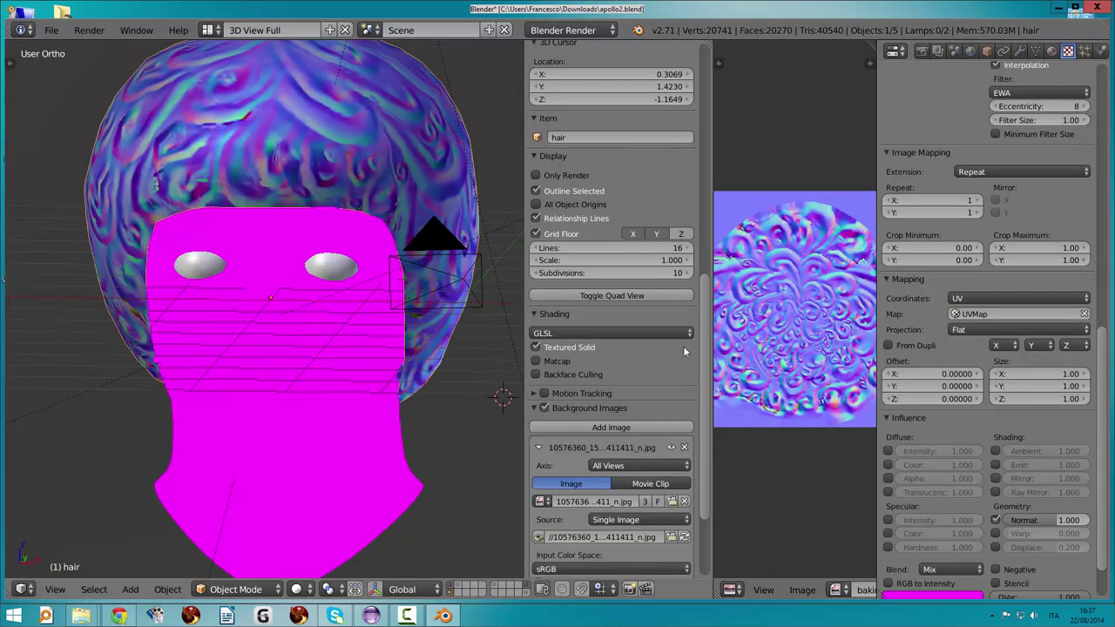
# - Choose Image > Save As Image for the baked normal map in the UV/Image Editor
pyautogui.click(803, 590)
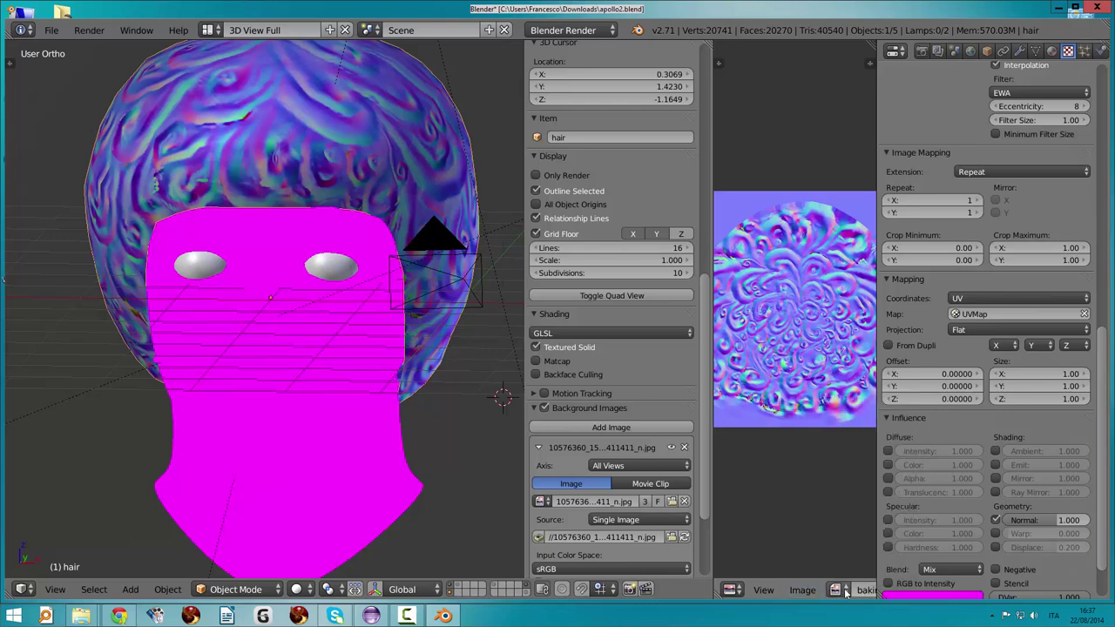
pyautogui.click(813, 591)
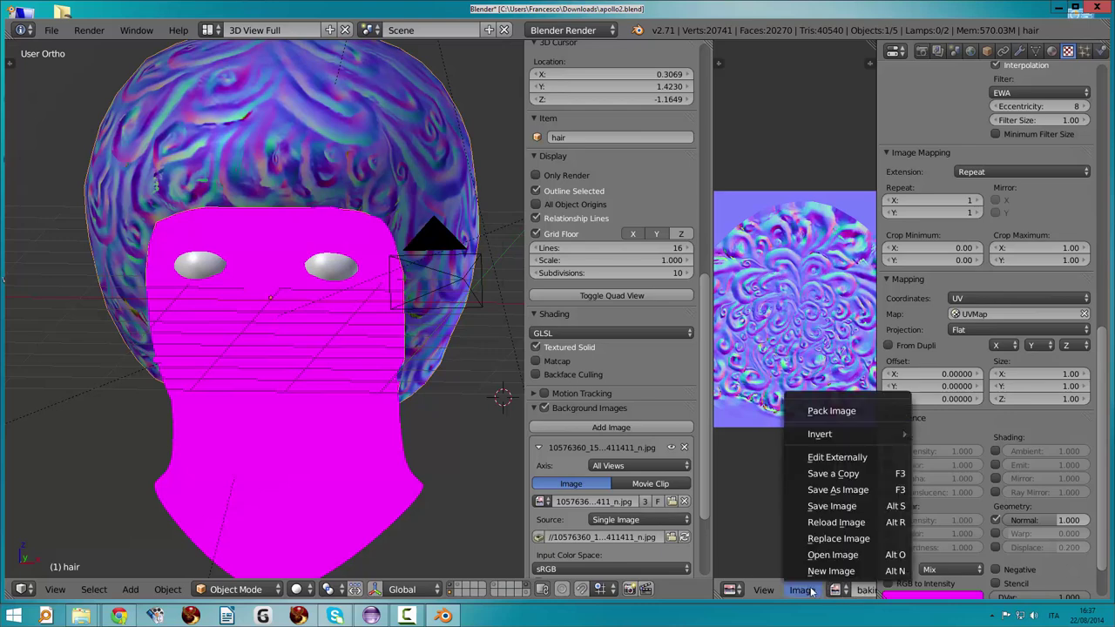
pyautogui.click(838, 491)
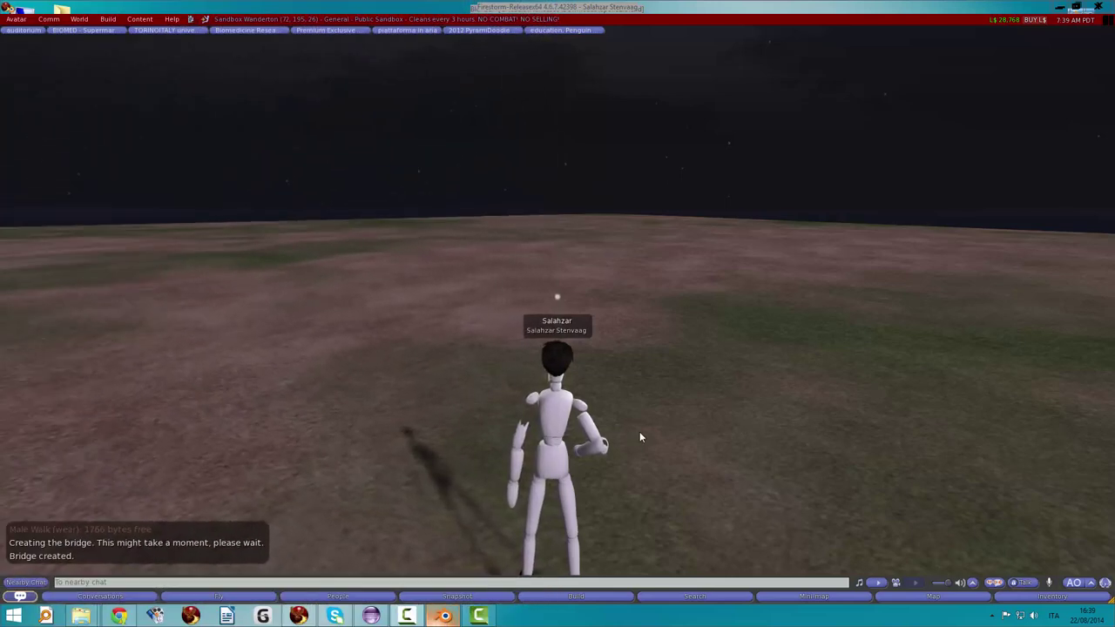
# - Reset the camera behind the avatar and start a Mesh Model upload
pyautogui.keyDown('alt'); pyautogui.moveTo(564, 423); pyautogui.dragTo(488, 419); pyautogui.keyUp('alt')
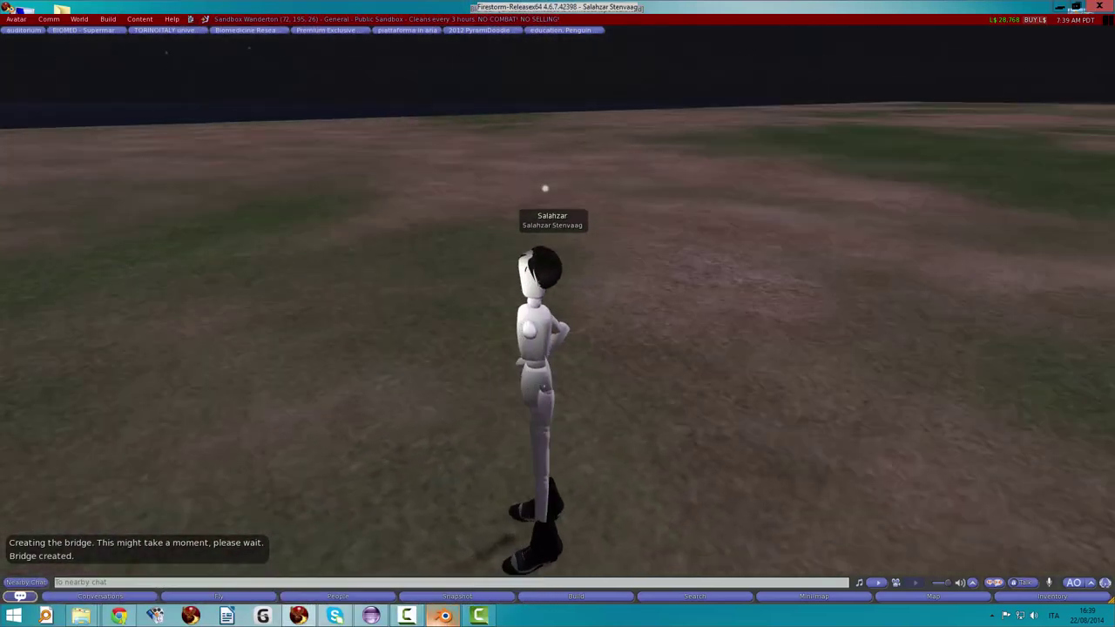
pyautogui.press('Escape')
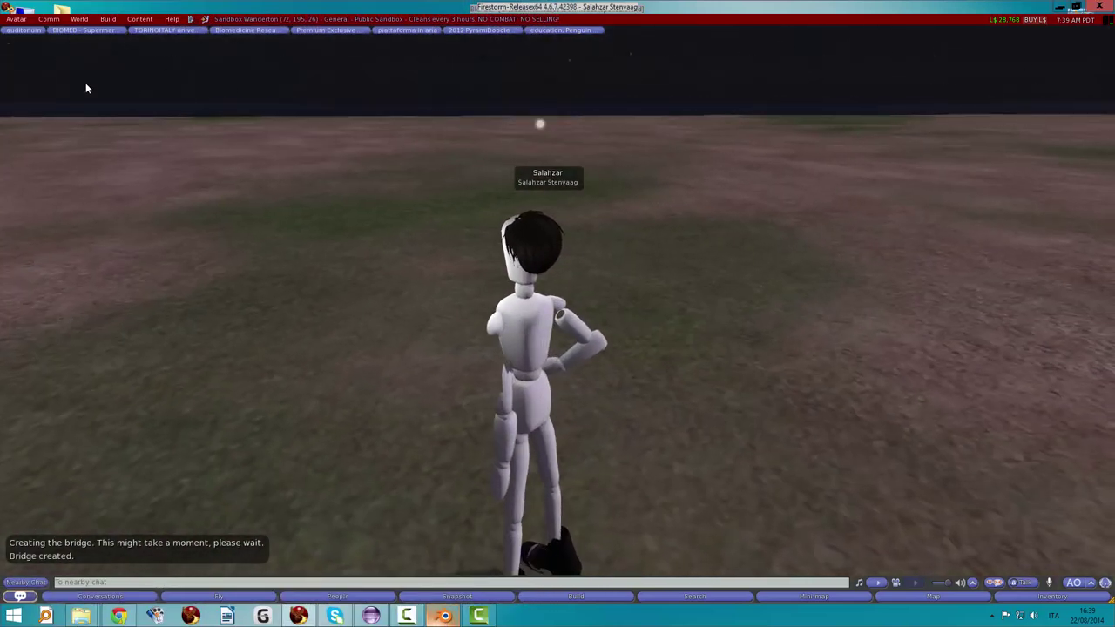
pyautogui.click(18, 19)
pyautogui.moveTo(21, 212)
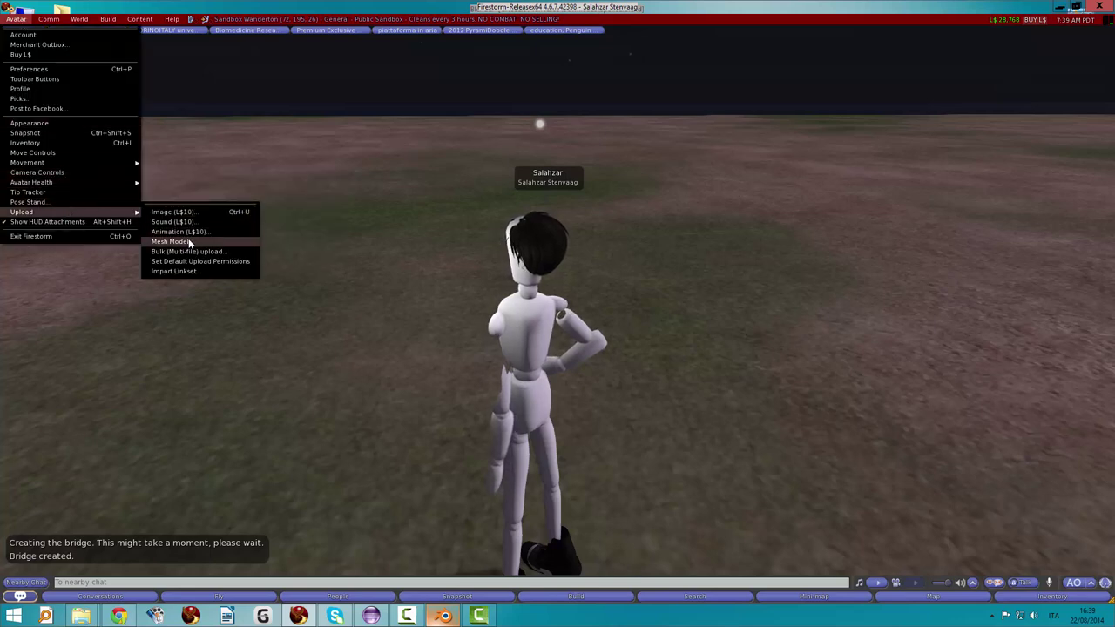
pyautogui.click(188, 238)
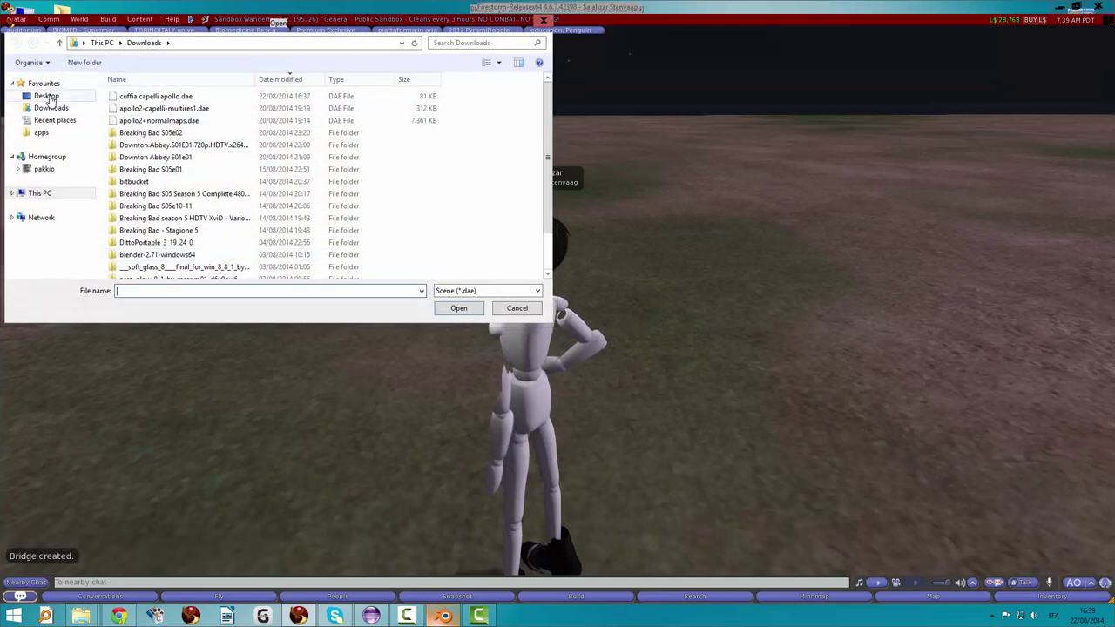
# - Load cuffia capelli apollo.dae from the Downloads folder into the upload window
pyautogui.click(49, 99)
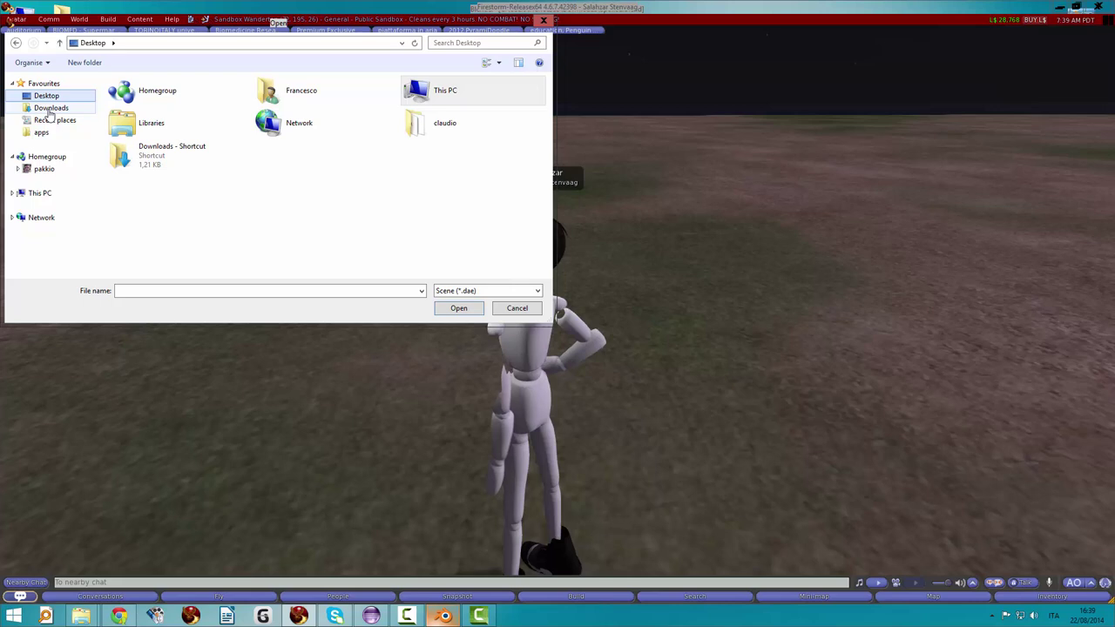
pyautogui.click(51, 109)
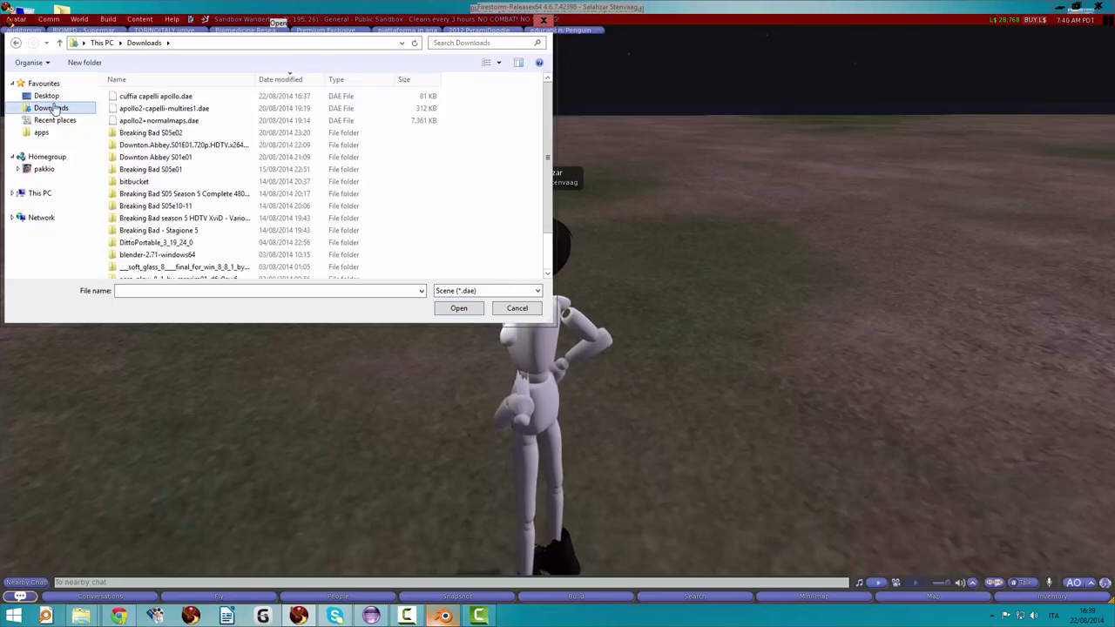
pyautogui.click(166, 98)
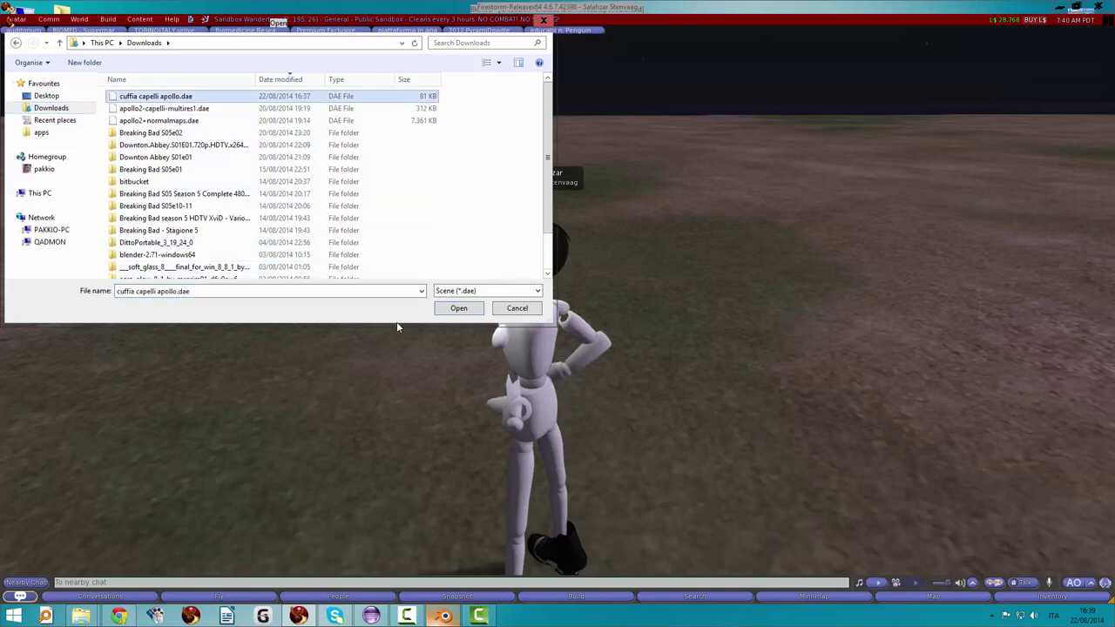
pyautogui.click(457, 309)
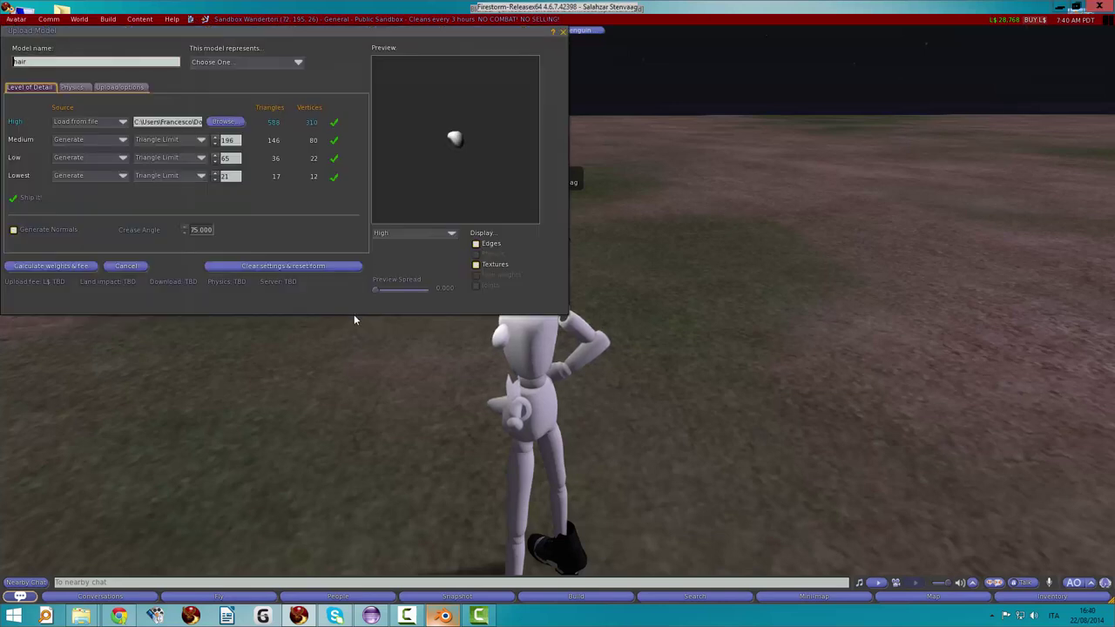
# - Rename the model to 'cuffia capelli di apollo (multires 0)' and set Medium detail to Use LoD above
pyautogui.scroll(5, 460, 183)
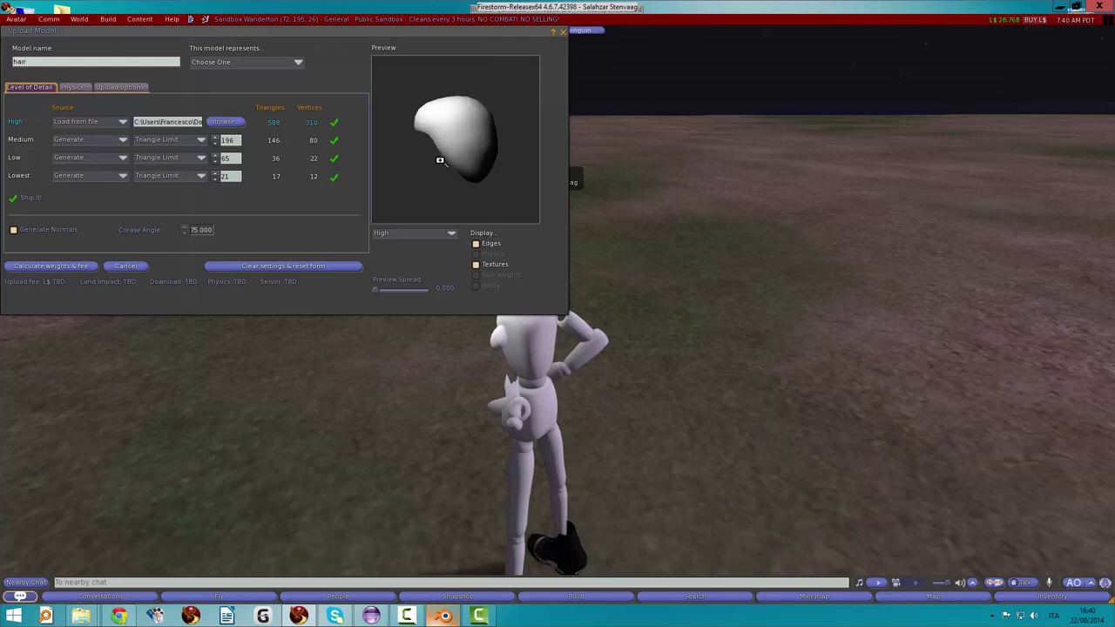
pyautogui.moveTo(460, 182); pyautogui.dragTo(450, 194)
pyautogui.write('cuffia capelli di apollo')
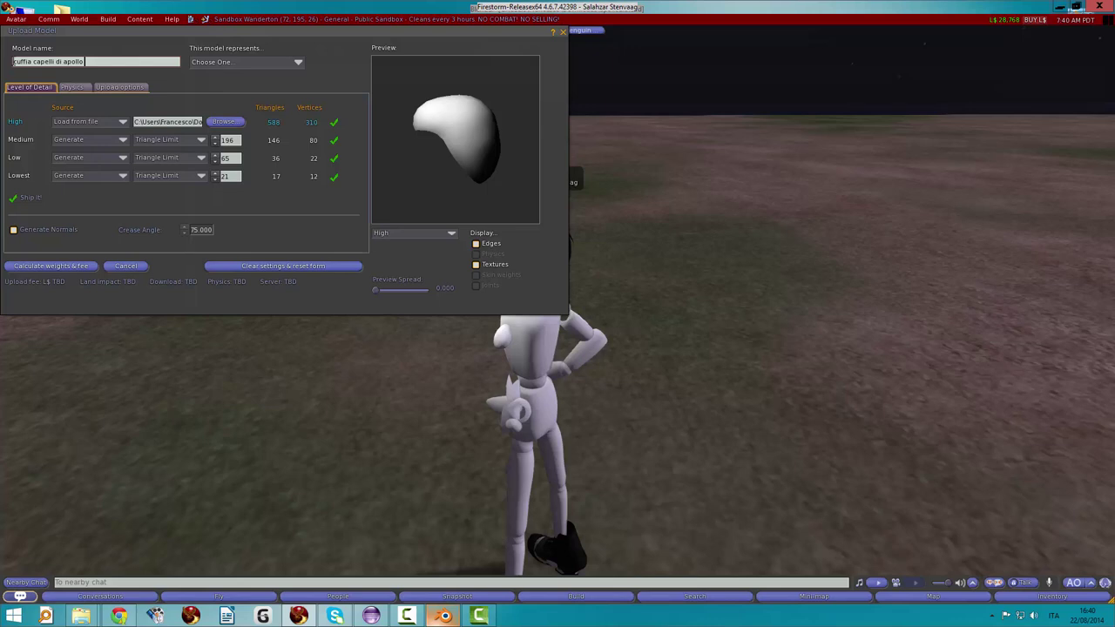
pyautogui.write('(multires 0')
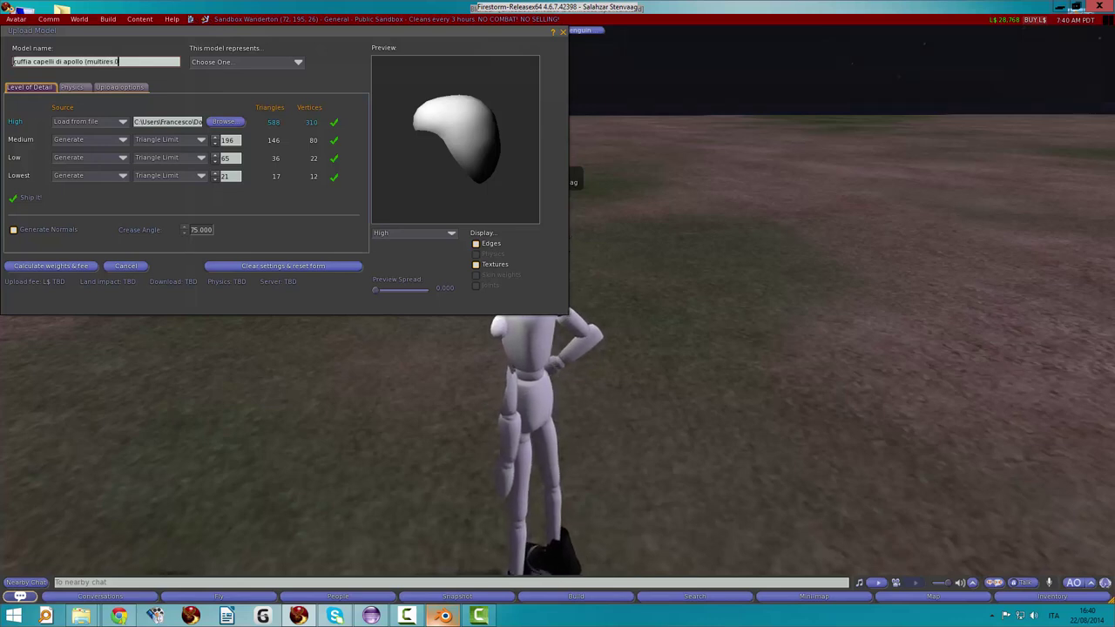
pyautogui.write(')')
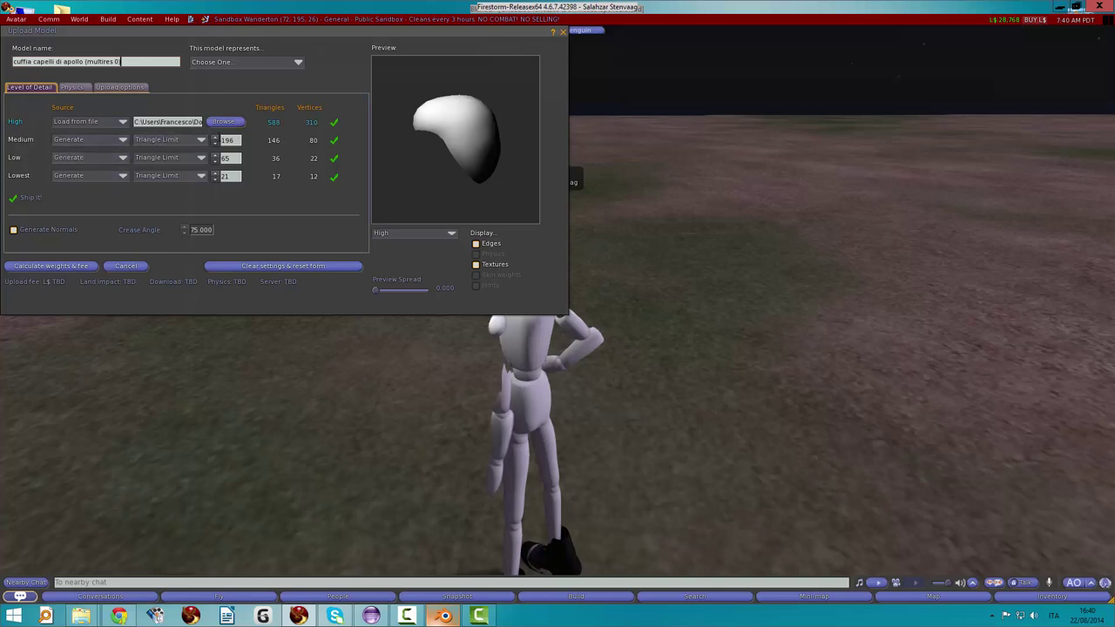
pyautogui.click(74, 141)
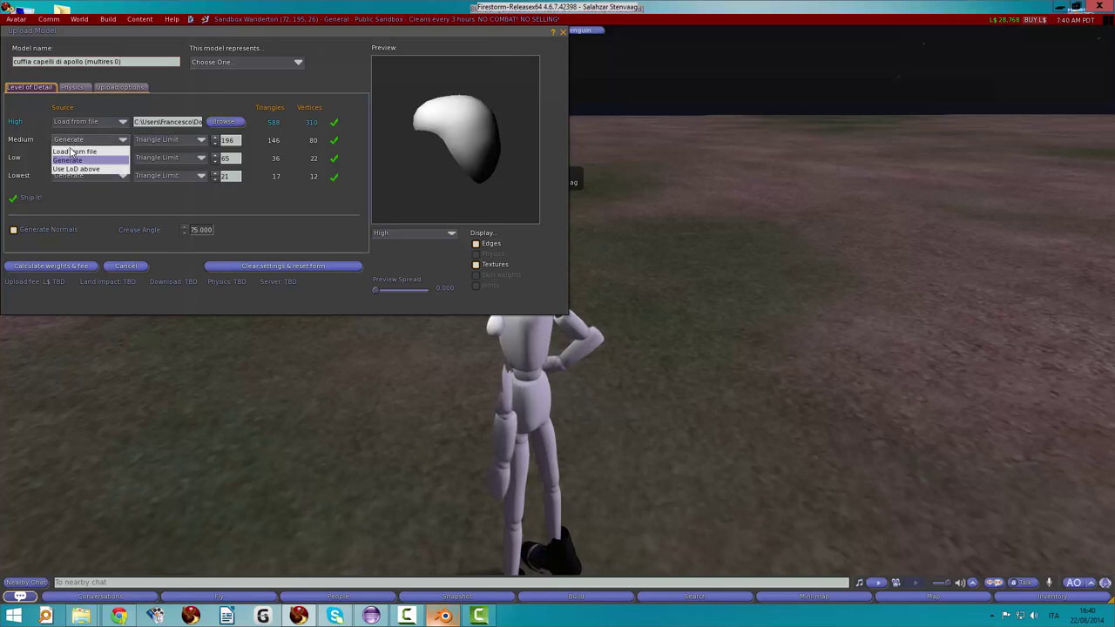
pyautogui.click(74, 168)
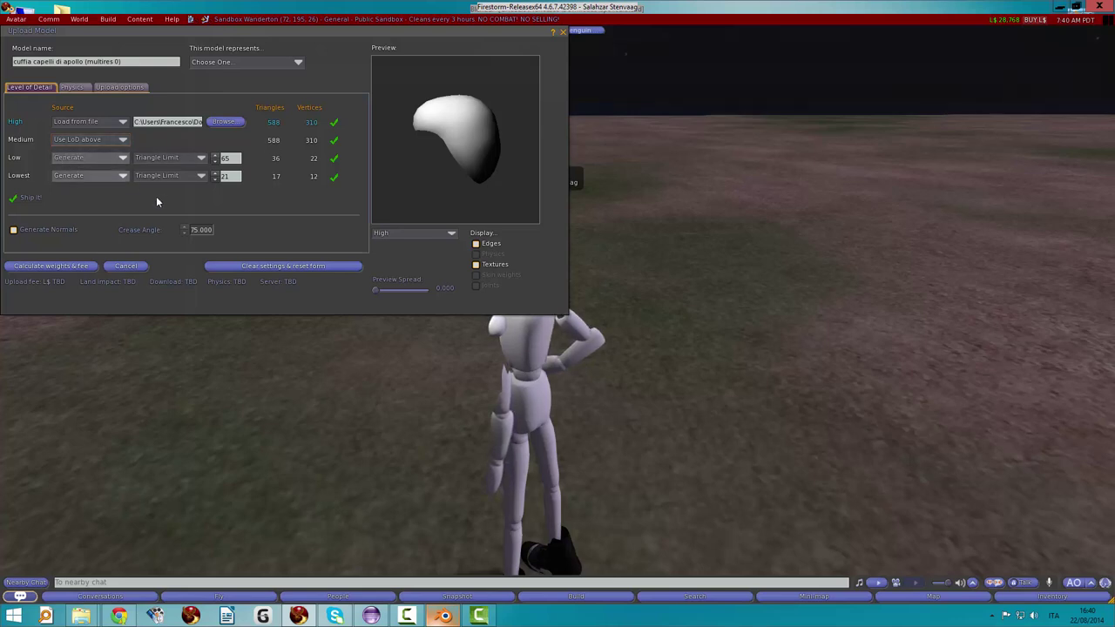
# - Preview the Medium, Low and Lowest detail levels, then calculate the fee and upload for L$11
pyautogui.click(17, 141)
pyautogui.click(16, 159)
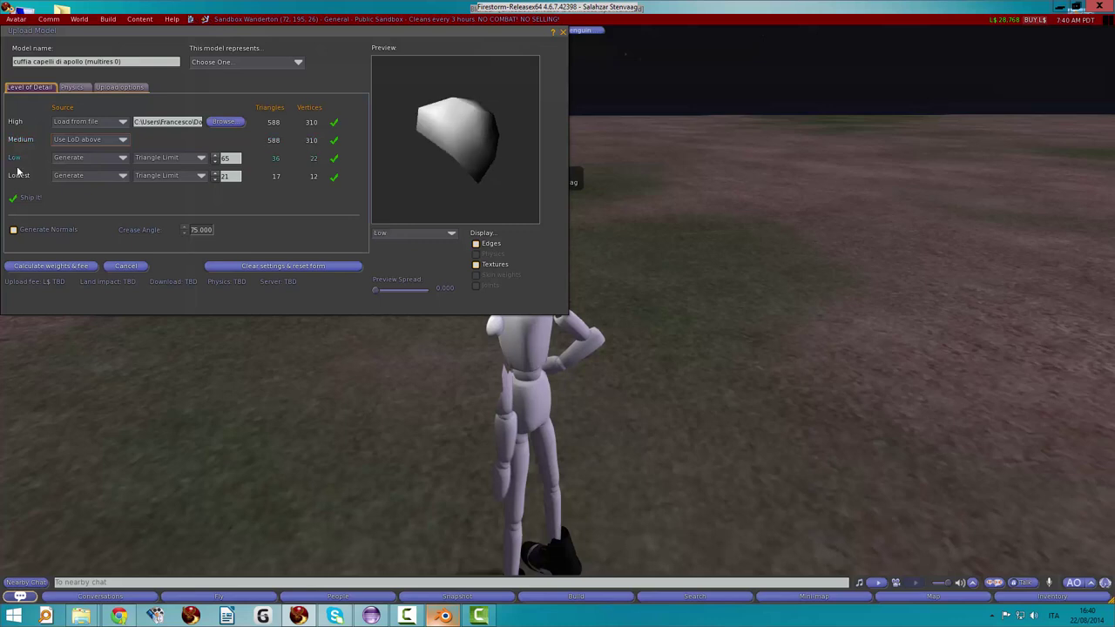
pyautogui.click(18, 176)
pyautogui.click(16, 159)
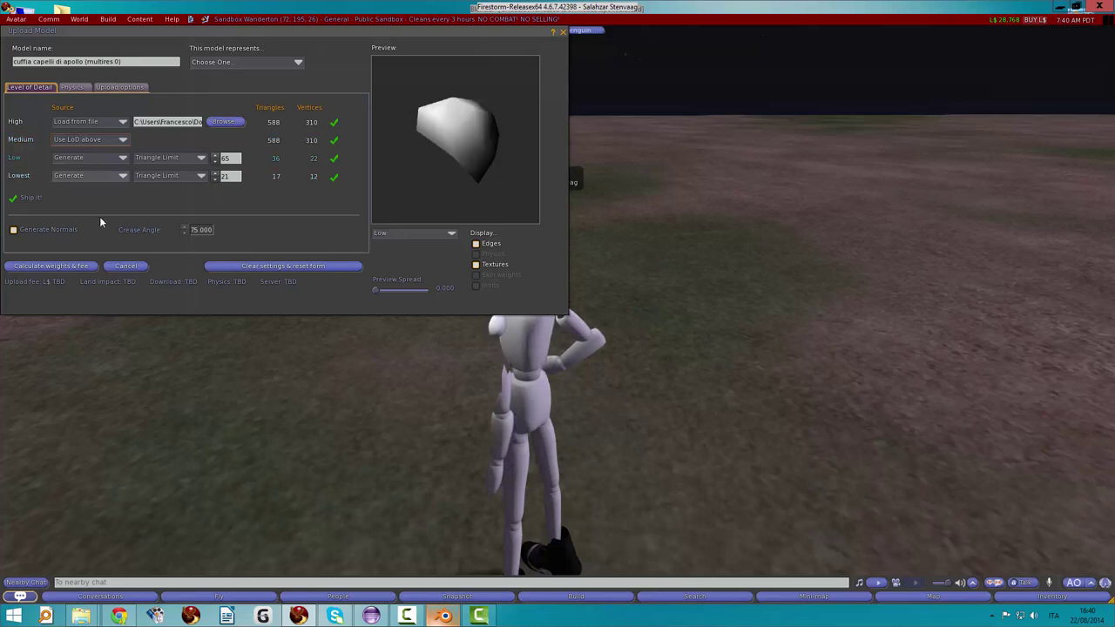
pyautogui.click(62, 261)
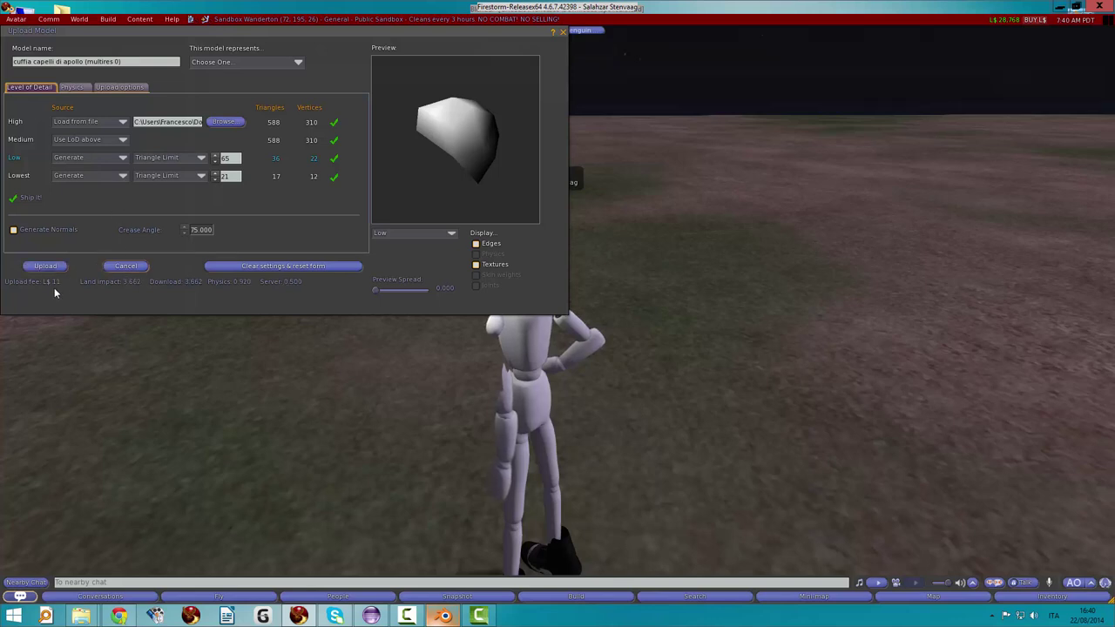
pyautogui.click(55, 268)
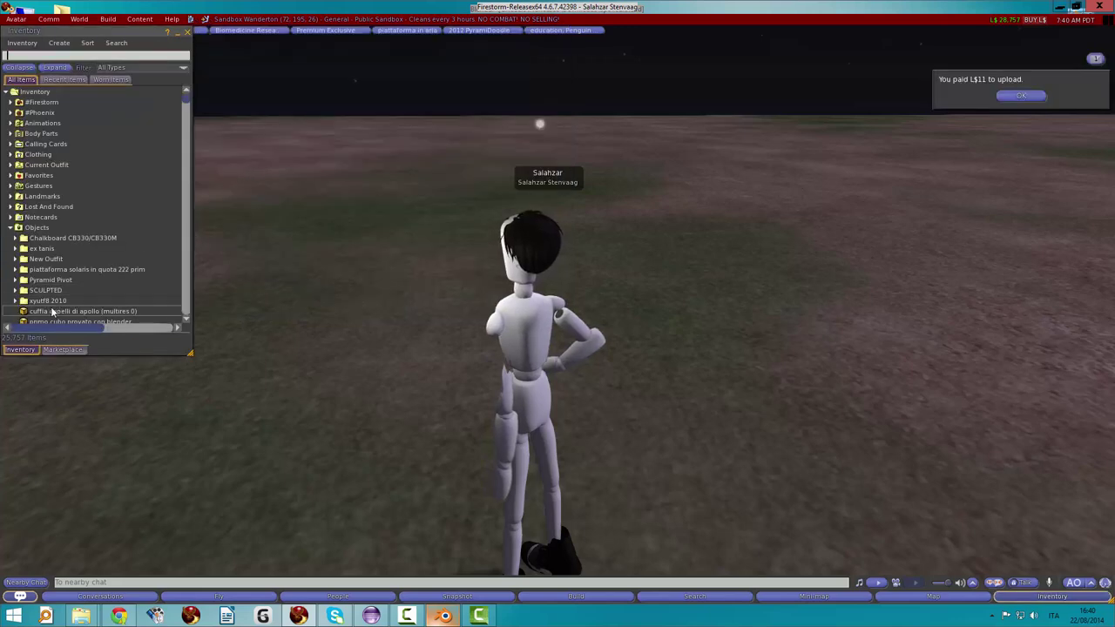
# - Edit the large white hair cap mesh and scale it down with a corner stretch handle
pyautogui.click(305, 293)
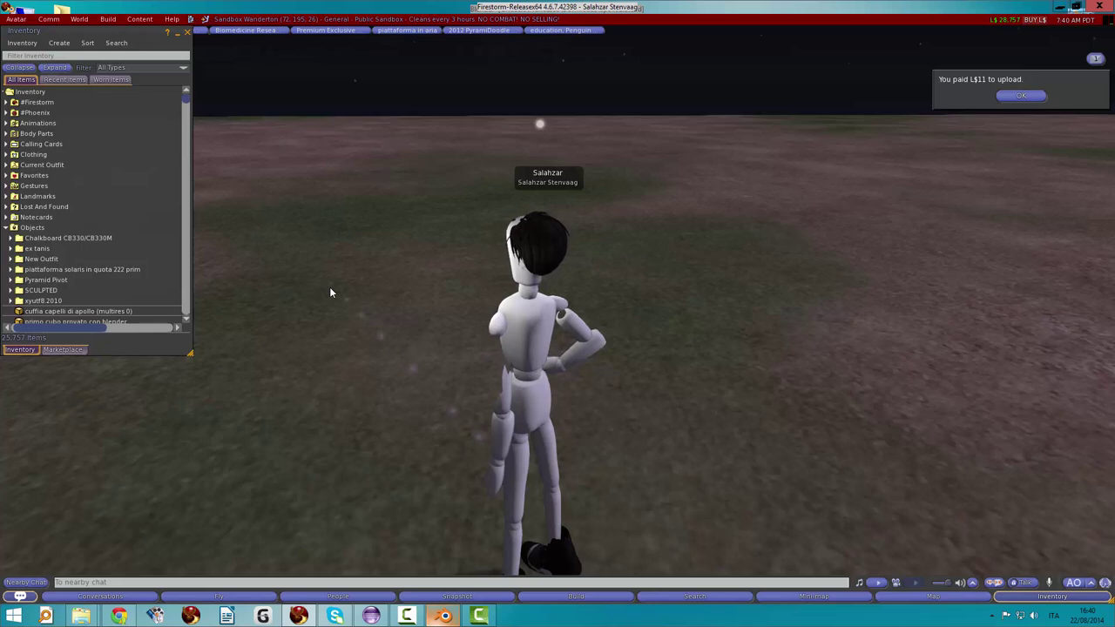
pyautogui.keyDown('alt'); pyautogui.moveTo(405, 122); pyautogui.dragTo(366, 148); pyautogui.keyUp('alt')
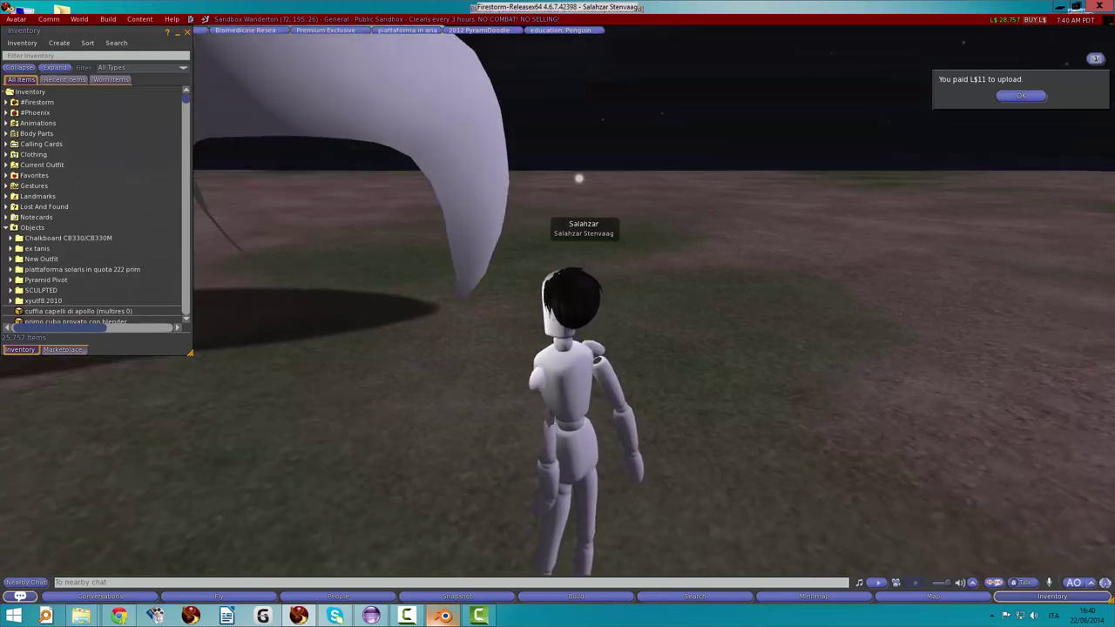
pyautogui.keyDown('alt'); pyautogui.moveTo(488, 296); pyautogui.dragTo(506, 314); pyautogui.keyUp('alt')
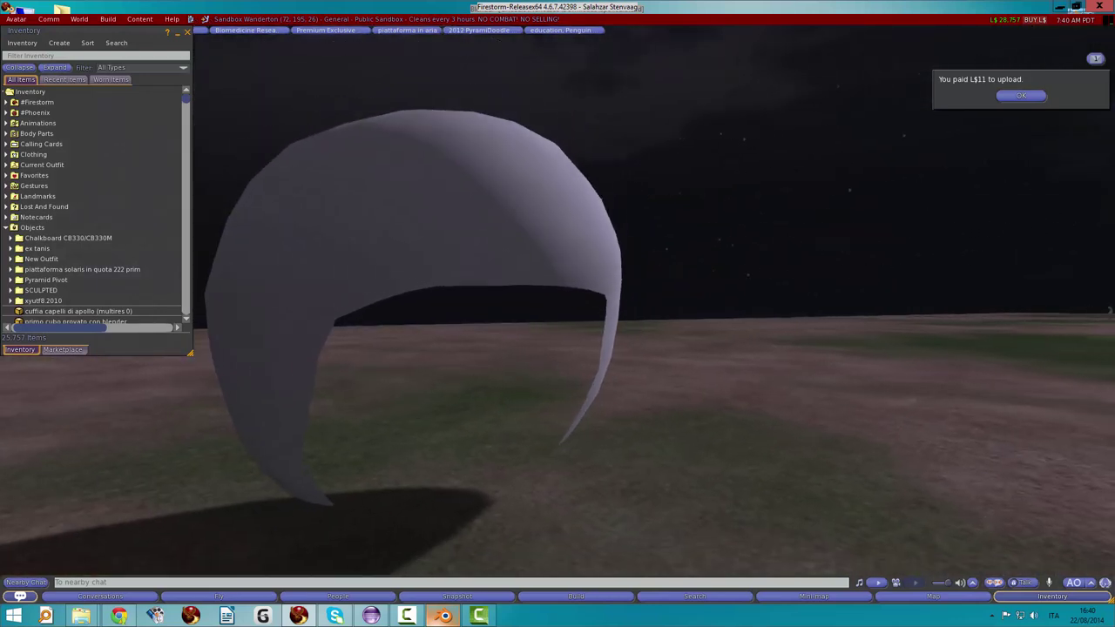
pyautogui.rightClick(473, 233)
pyautogui.click(410, 232)
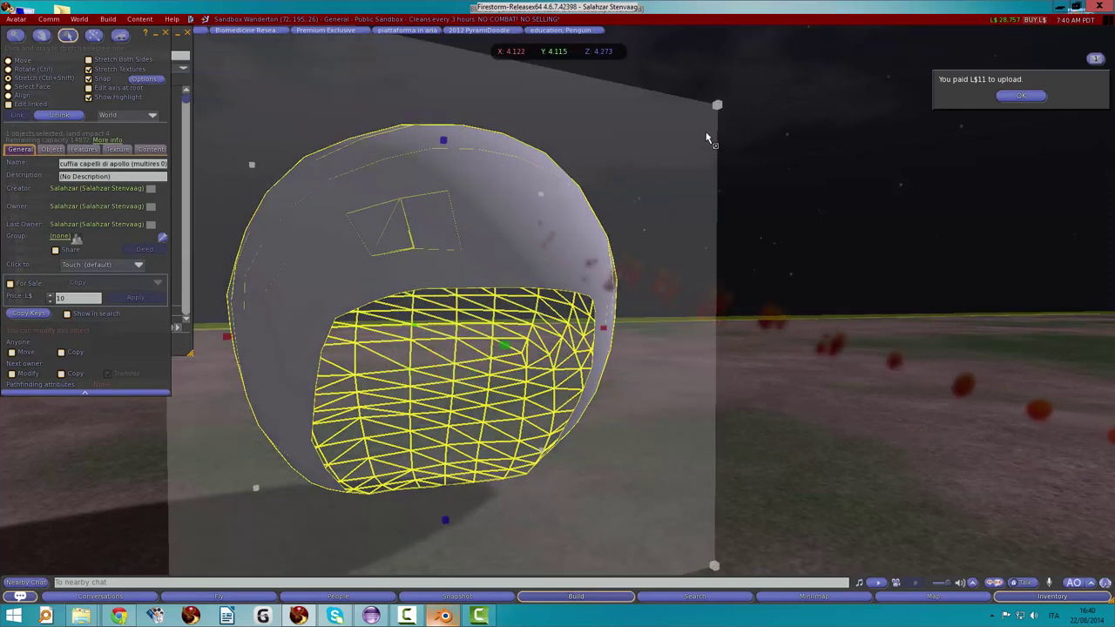
pyautogui.moveTo(717, 105); pyautogui.dragTo(423, 386)
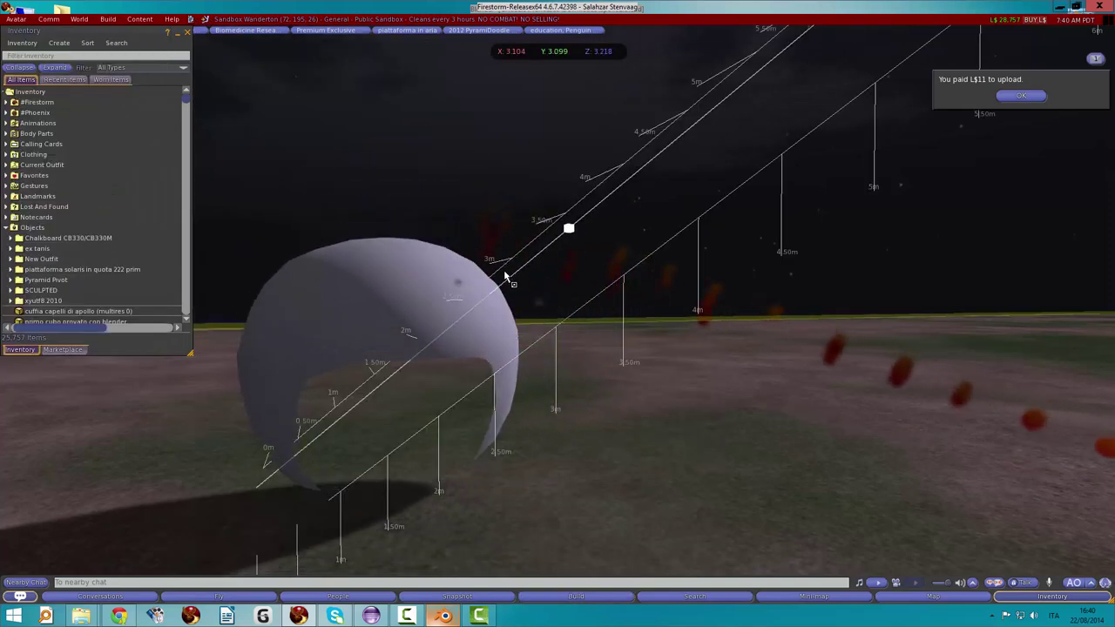
pyautogui.press('Escape')
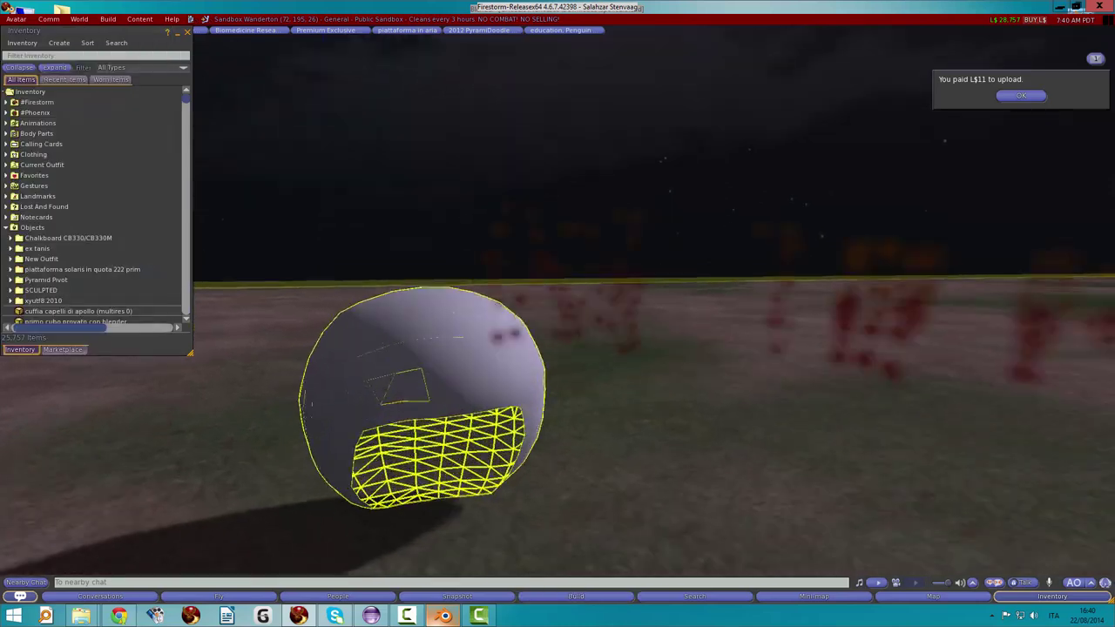
# - Shrink the cap further to head size and move it into the scene near the avatar
pyautogui.keyDown('alt'); pyautogui.click(550, 331); pyautogui.keyUp('alt')
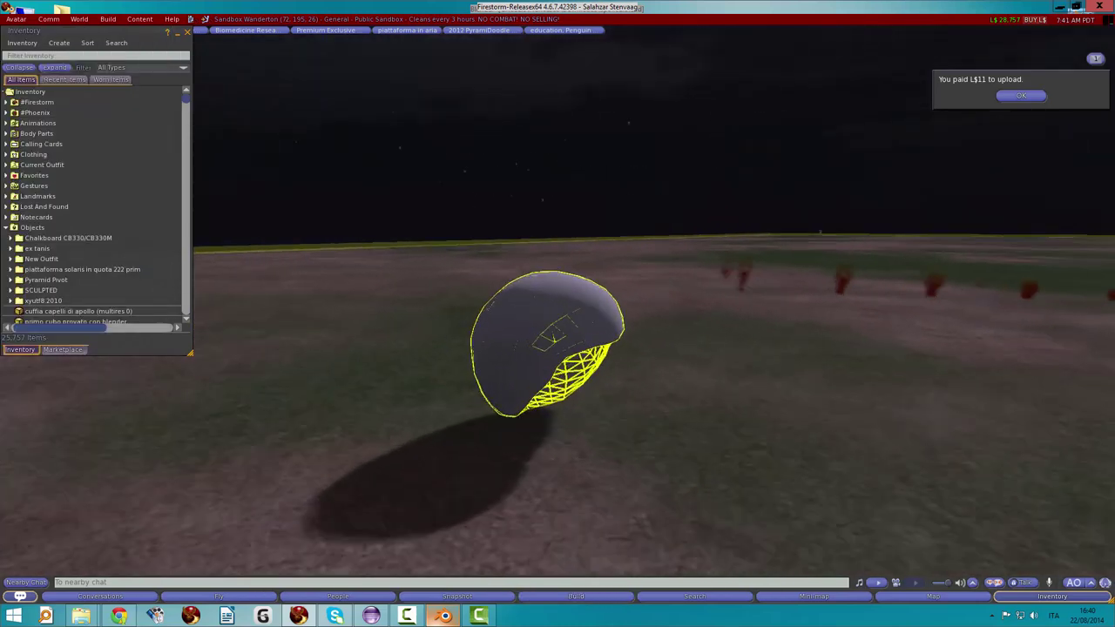
pyautogui.hotkey('ctrl', '3')
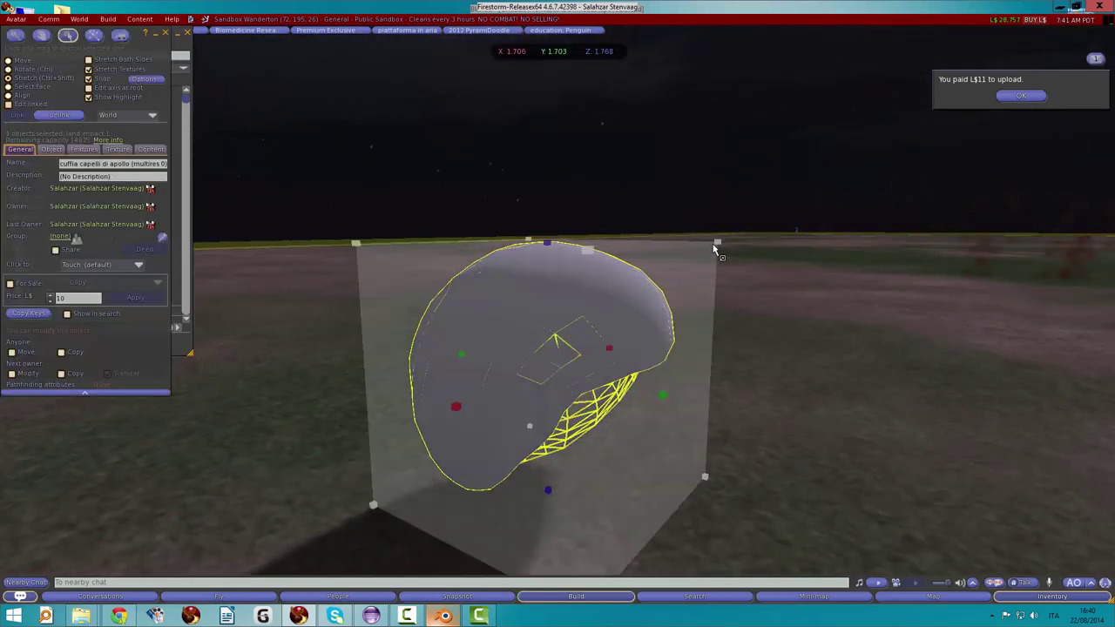
pyautogui.keyDown('ctrl'); pyautogui.keyDown('shift'); pyautogui.moveTo(717, 242); pyautogui.dragTo(505, 398); pyautogui.keyUp('shift'); pyautogui.keyUp('ctrl')
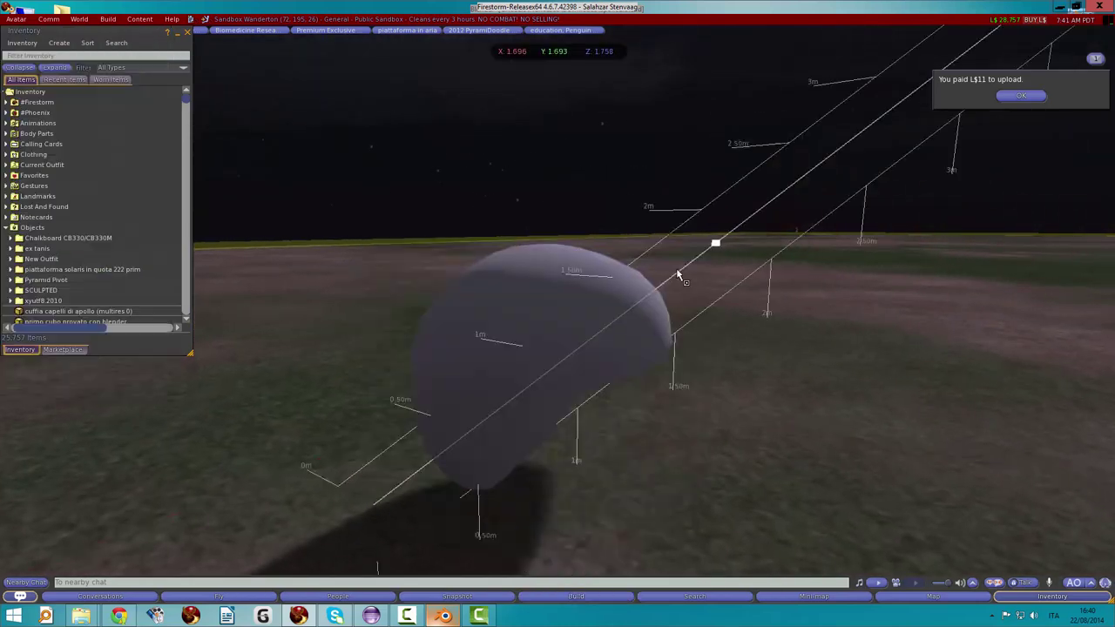
pyautogui.hotkey('ctrl', '3')
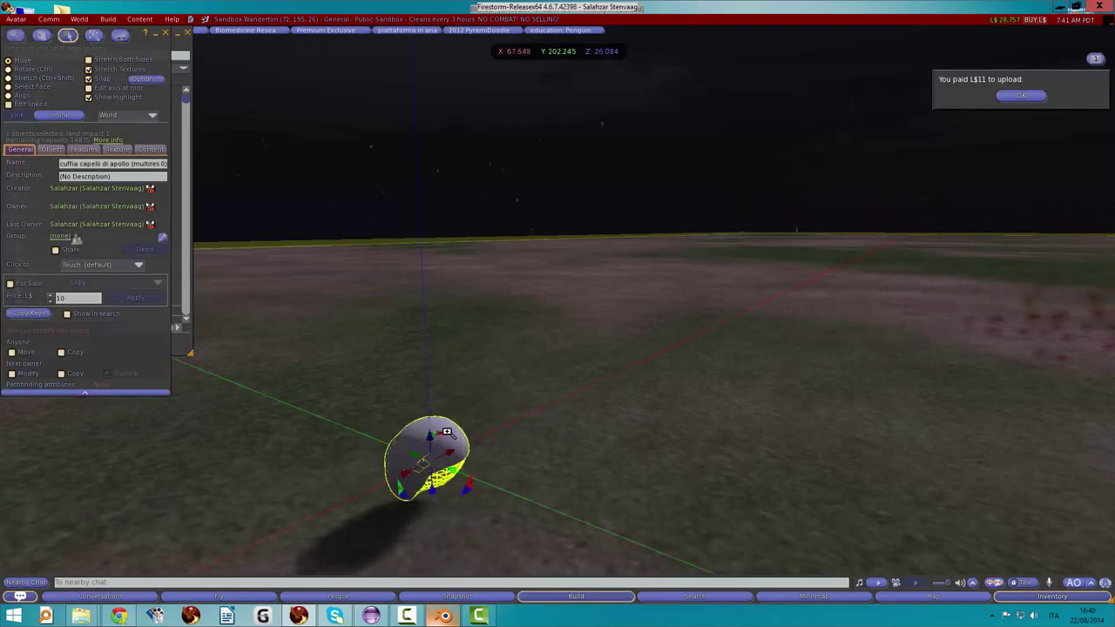
pyautogui.keyDown('alt'); pyautogui.click(559, 320); pyautogui.keyUp('alt')
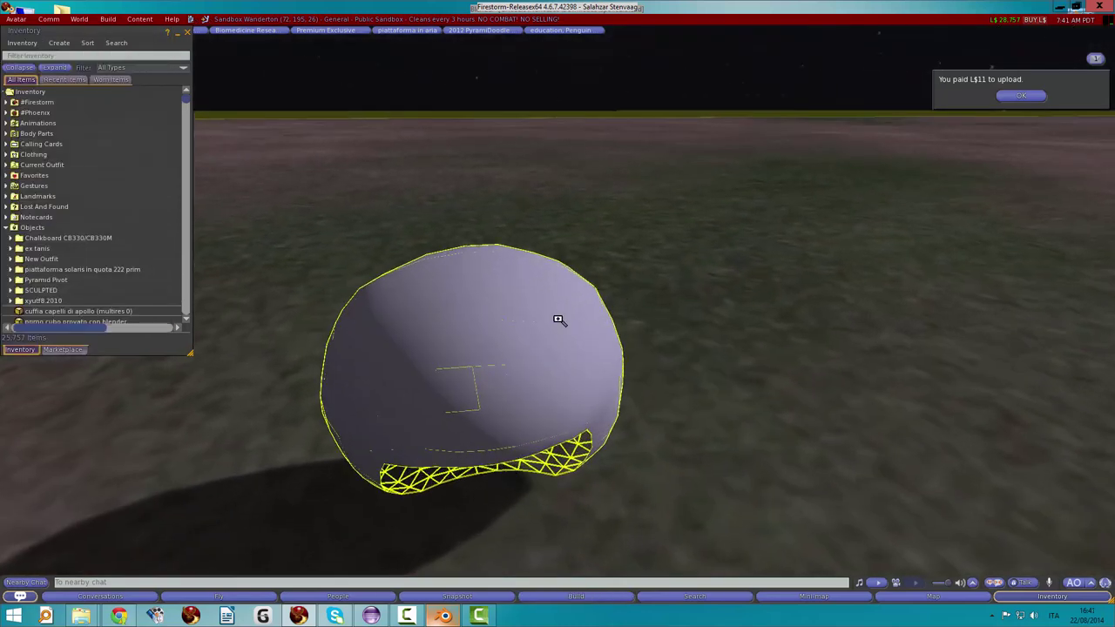
pyautogui.hotkey('ctrl', '3')
pyautogui.press('Escape')
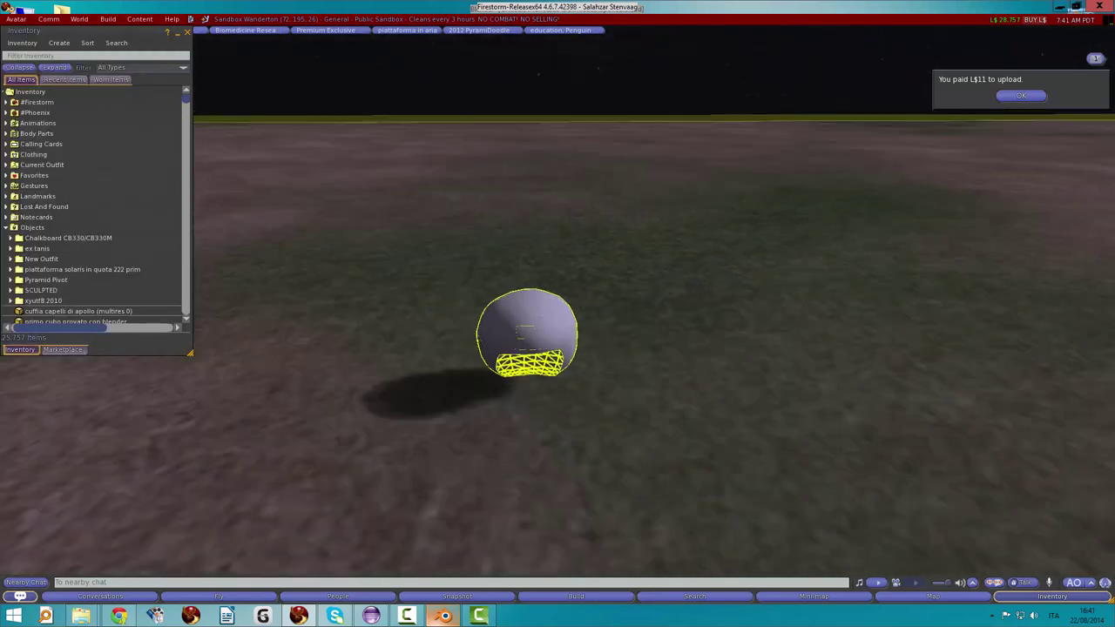
pyautogui.moveTo(551, 319)
pyautogui.mouseDown()
pyautogui.moveTo(763, 432)
pyautogui.moveTo(759, 361)
pyautogui.moveTo(801, 311)
pyautogui.mouseUp()
pyautogui.press('Escape')
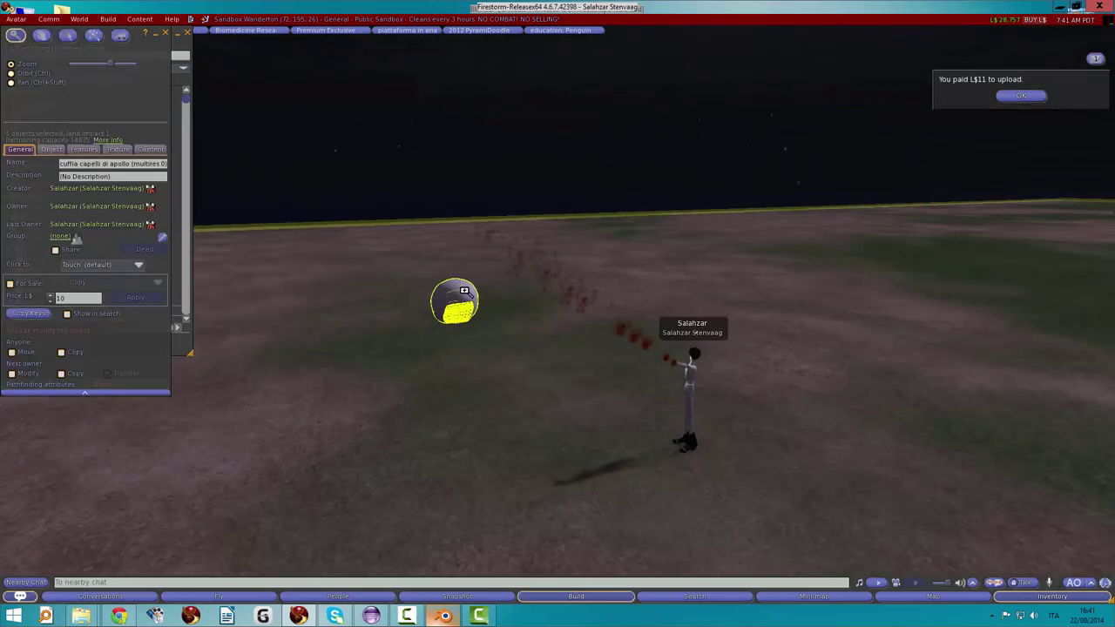
# - Shift-drag the hair cap's move arrow to place a second copy beside the original
pyautogui.rightClick(460, 315)
pyautogui.click(492, 366)
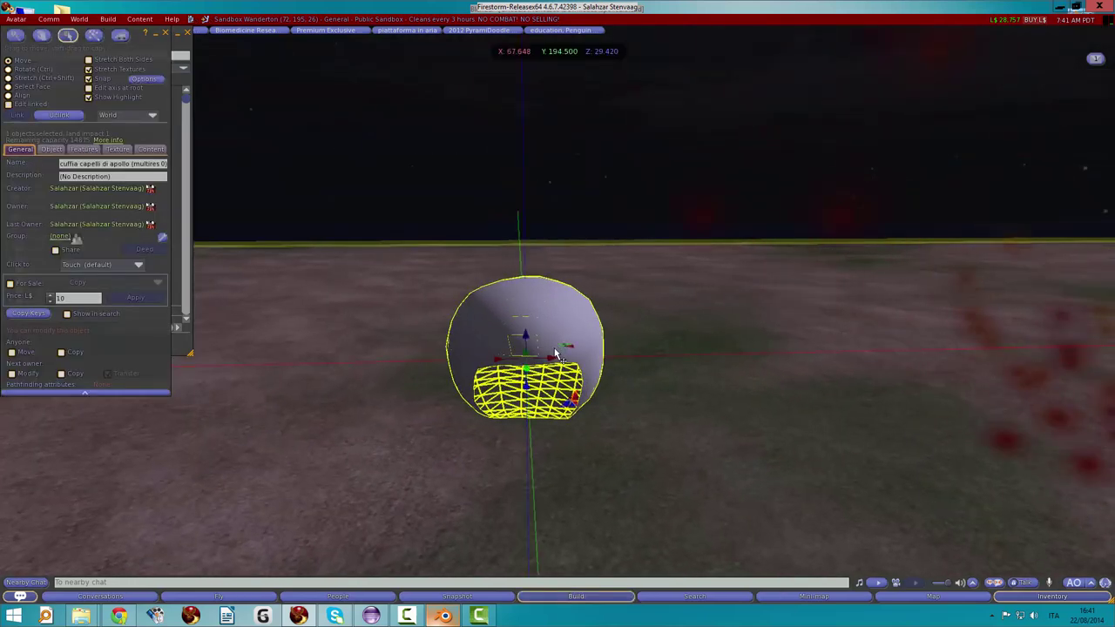
pyautogui.keyDown('shift'); pyautogui.moveTo(553, 357); pyautogui.dragTo(601, 361); pyautogui.keyUp('shift')
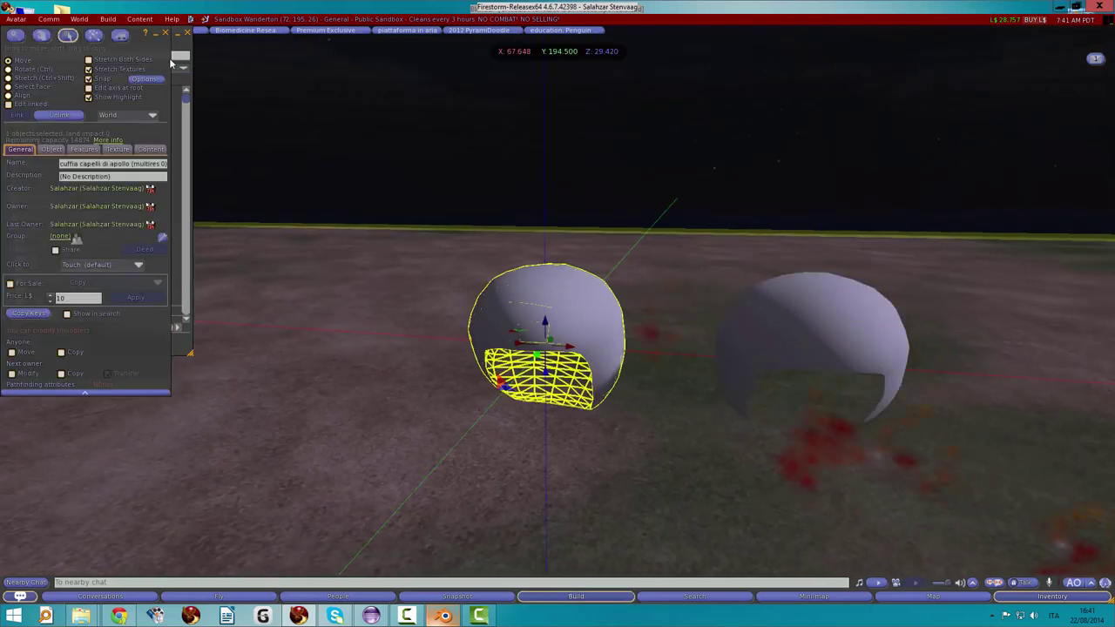
# - Close the Build and Inventory floaters, reset the camera, and open the Avatar menu
pyautogui.click(188, 33)
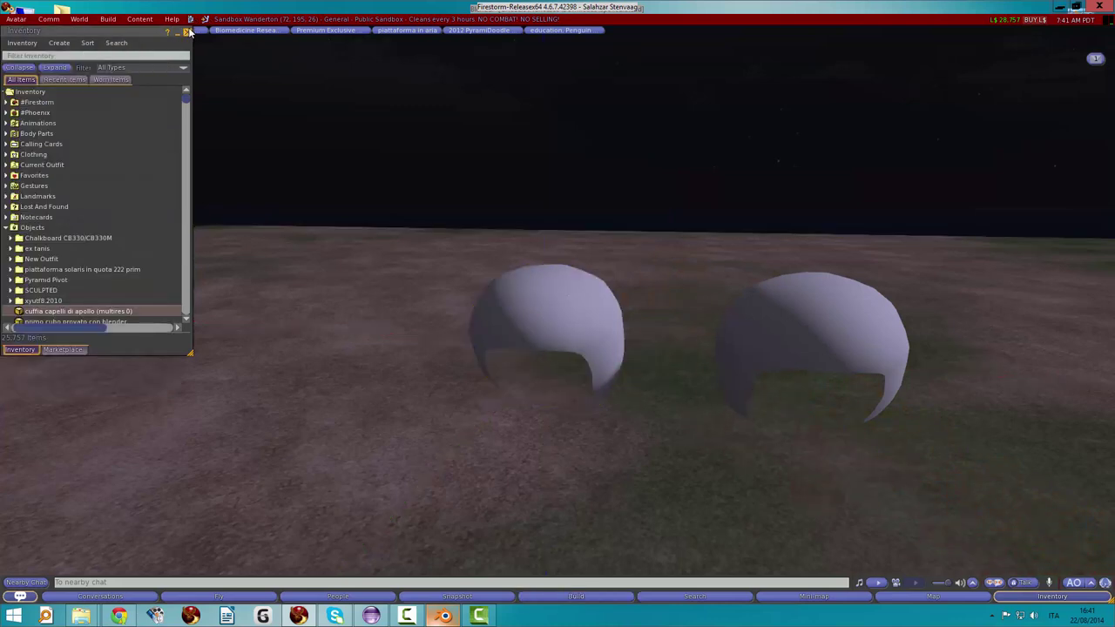
pyautogui.click(188, 33)
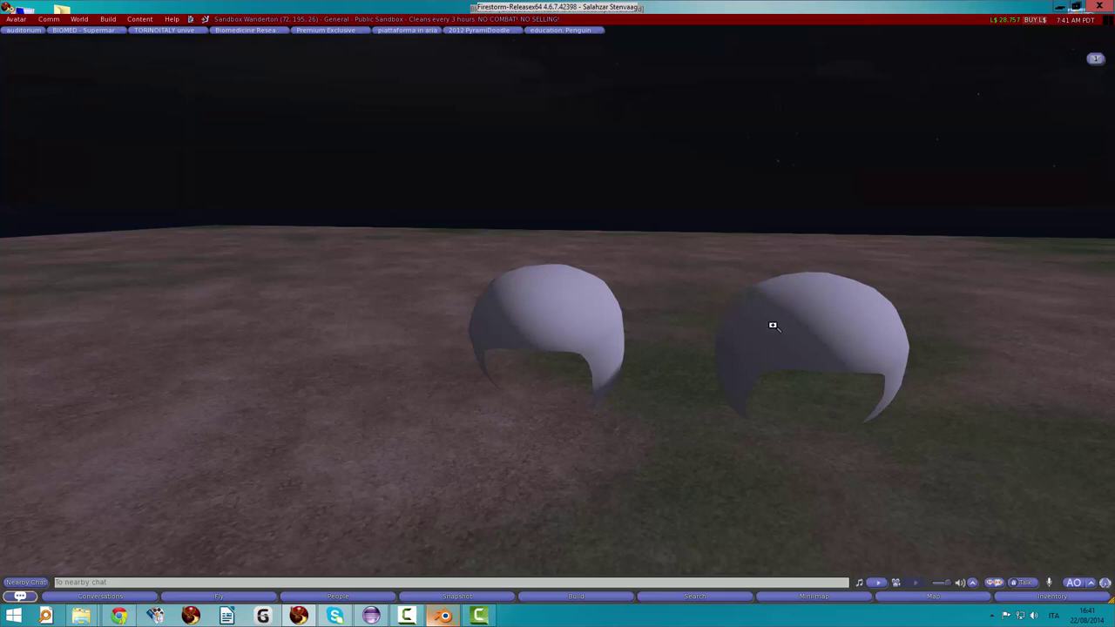
pyautogui.press('Escape')
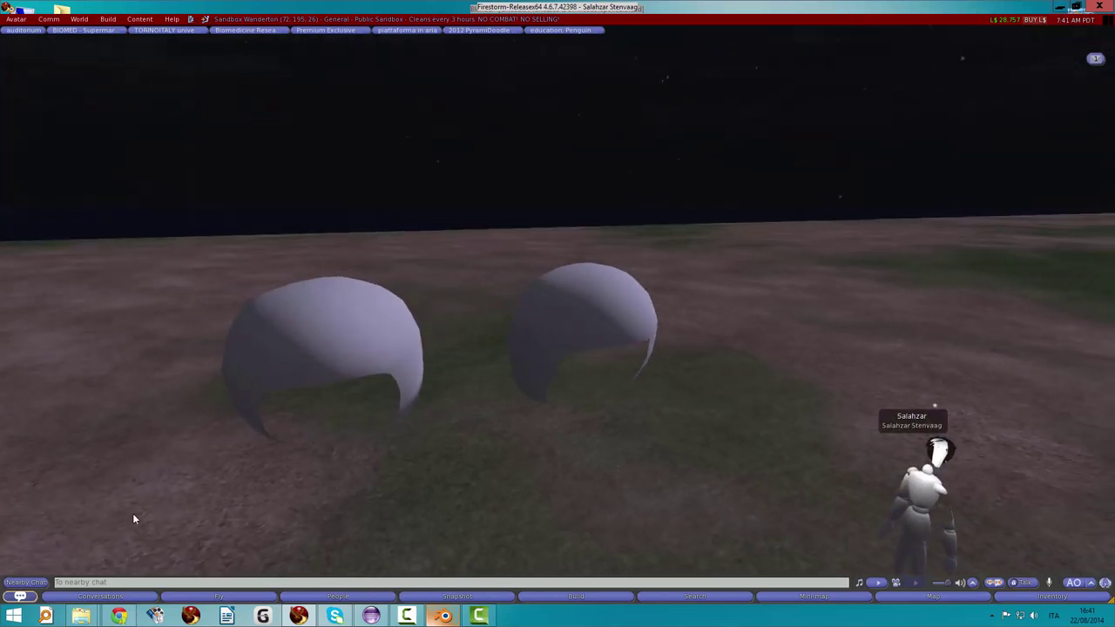
pyautogui.click(23, 20)
pyautogui.moveTo(22, 212)
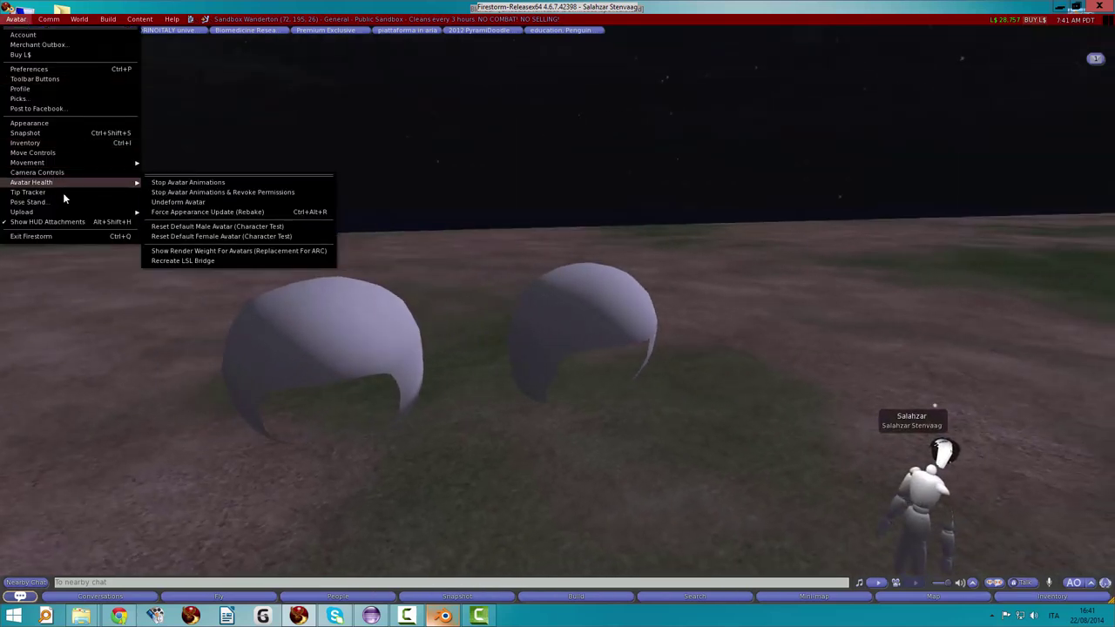
# - Upload baking normal maps.png from Downloads as the texture 'riccioli apollo normal map' for L$10
pyautogui.click(170, 212)
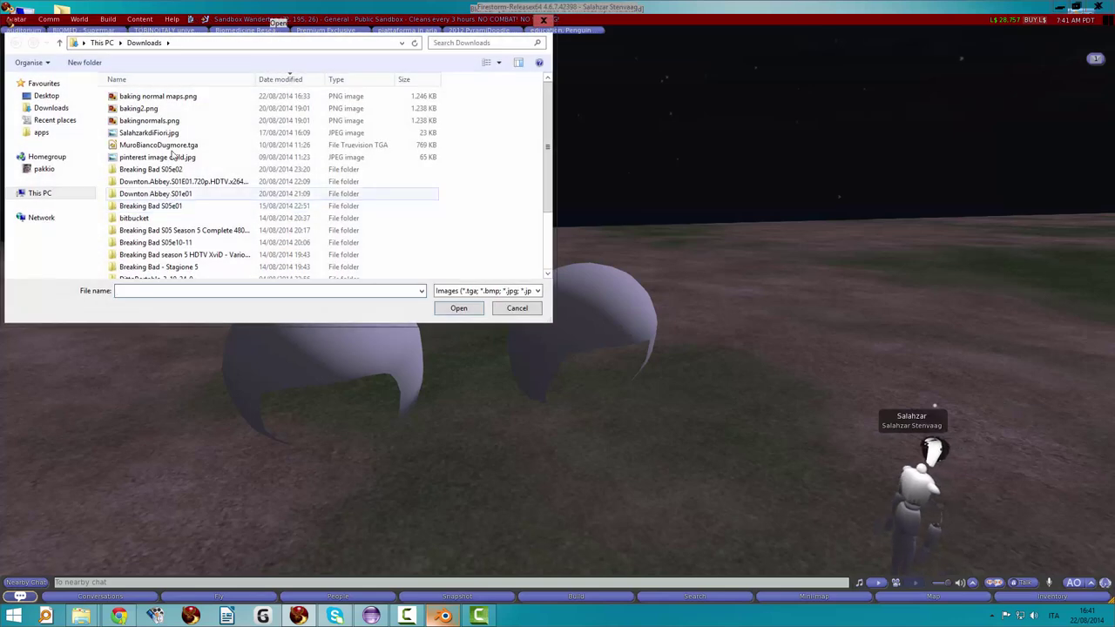
pyautogui.click(172, 98)
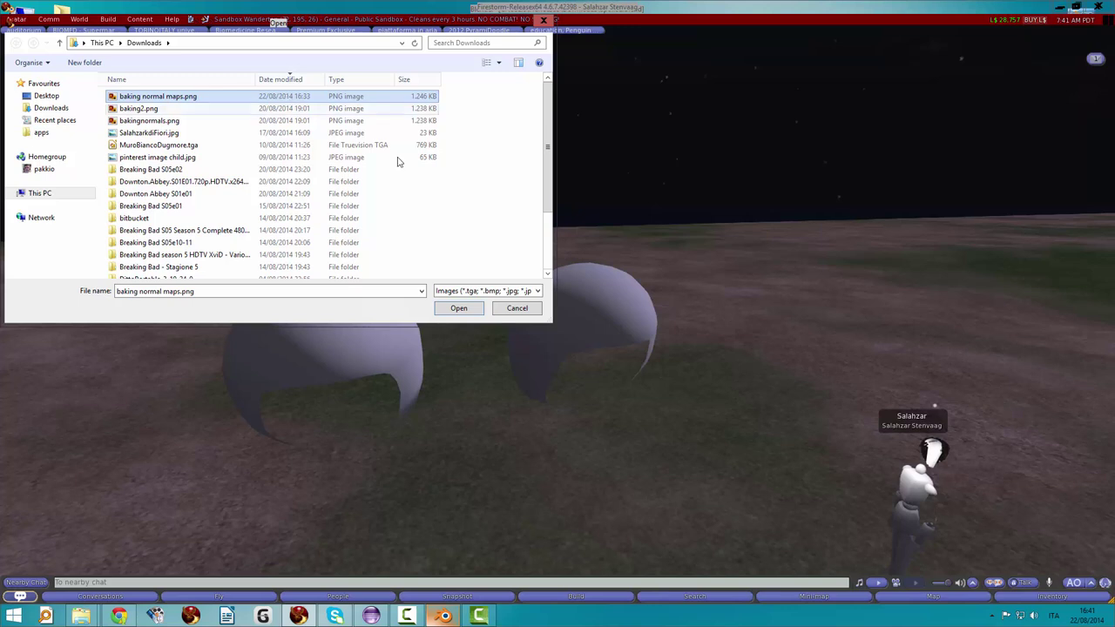
pyautogui.click(460, 310)
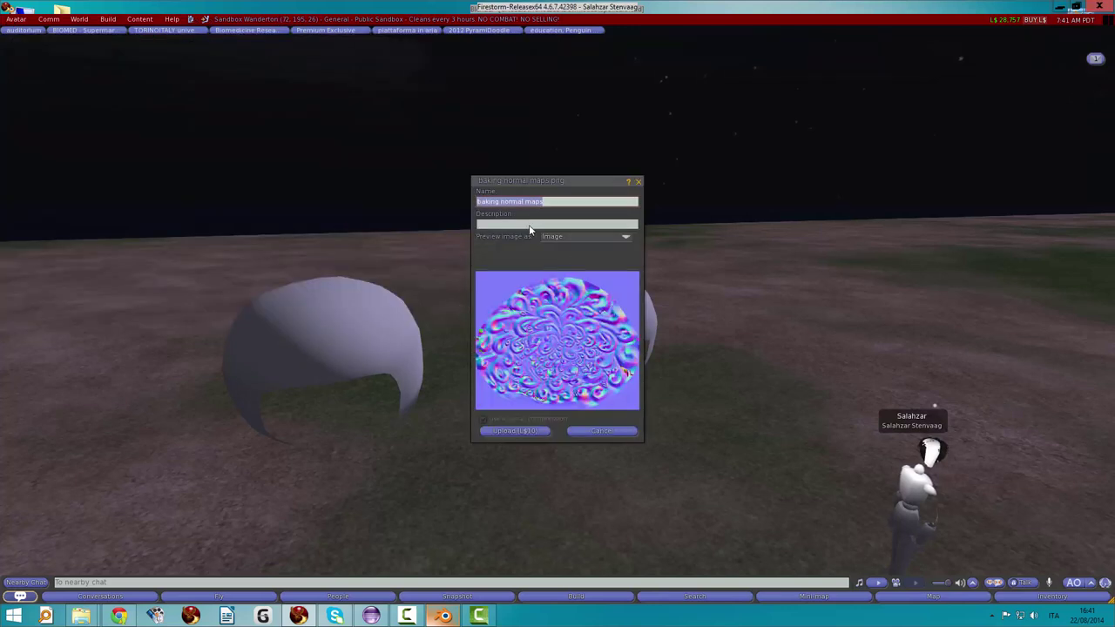
pyautogui.write('riccioli apollo no')
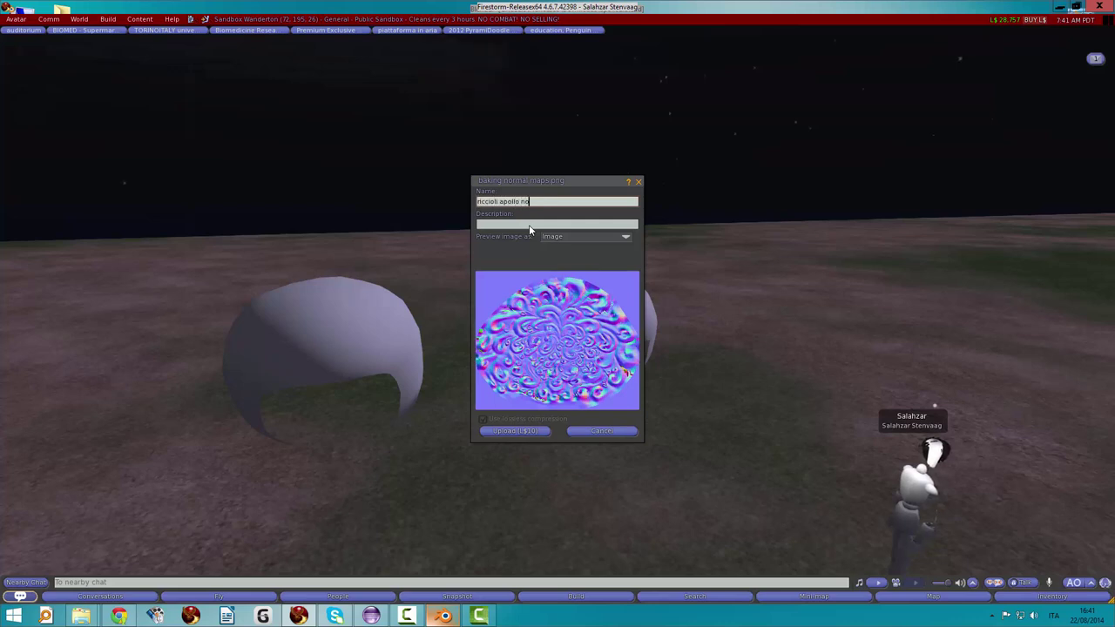
pyautogui.write('rmal map')
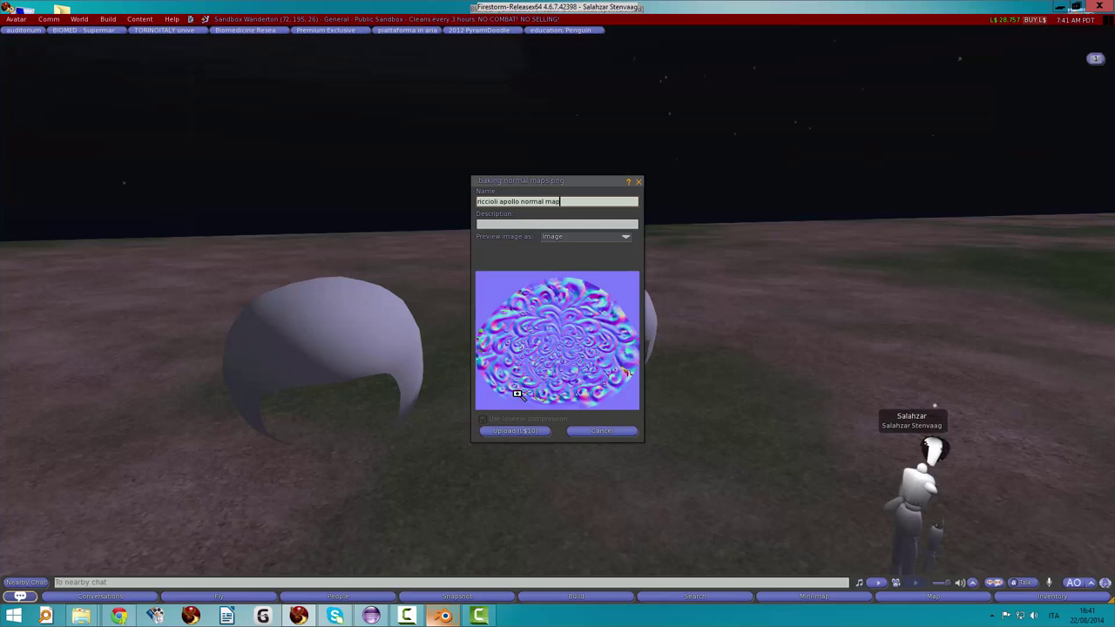
pyautogui.click(517, 431)
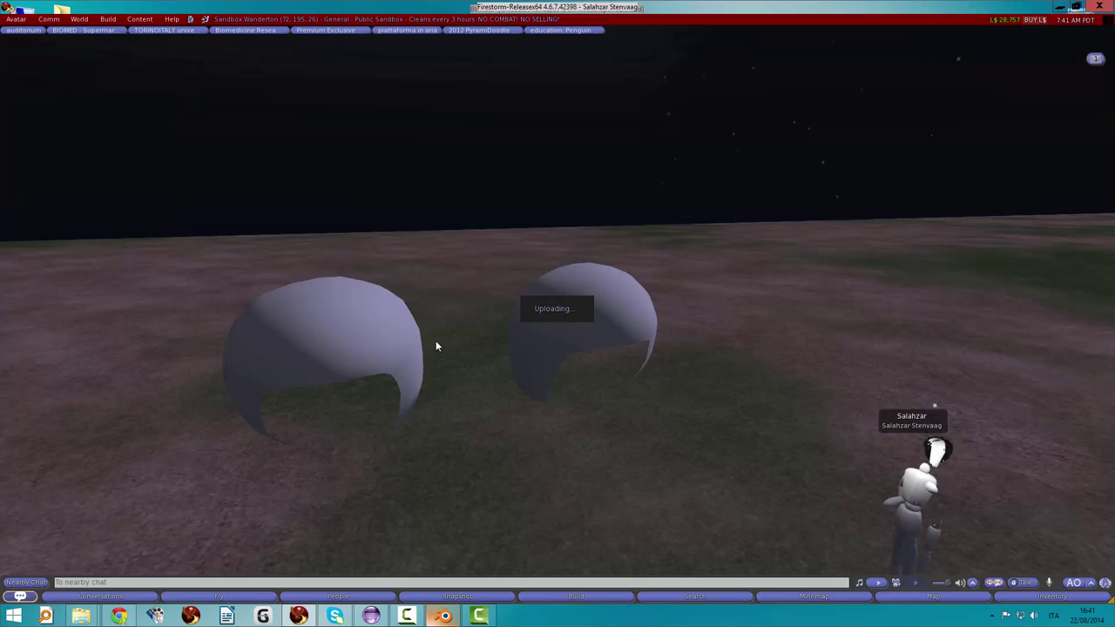
# - Confirm that Bump mapping and shiny is enabled in Graphics preferences, then close Preferences
pyautogui.hotkey('ctrl', 'p')
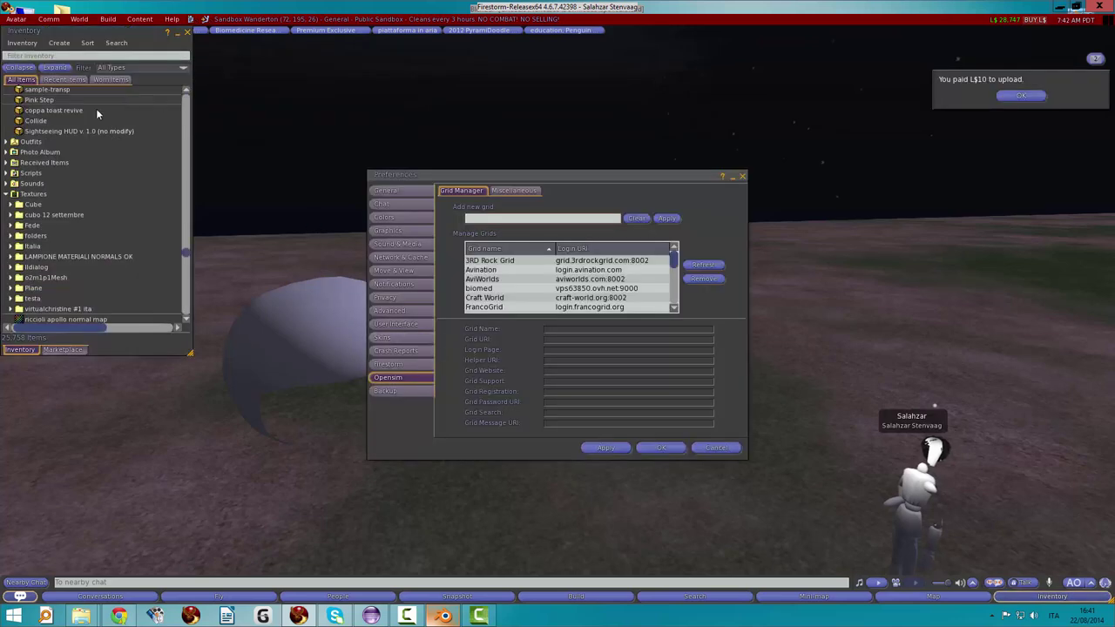
pyautogui.click(390, 231)
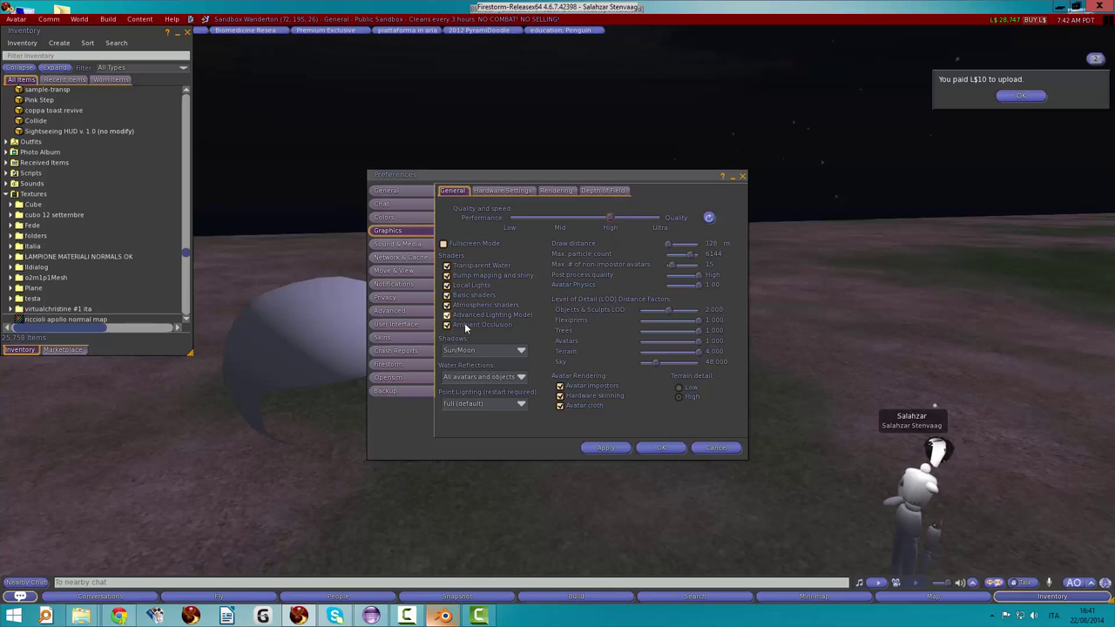
pyautogui.click(741, 177)
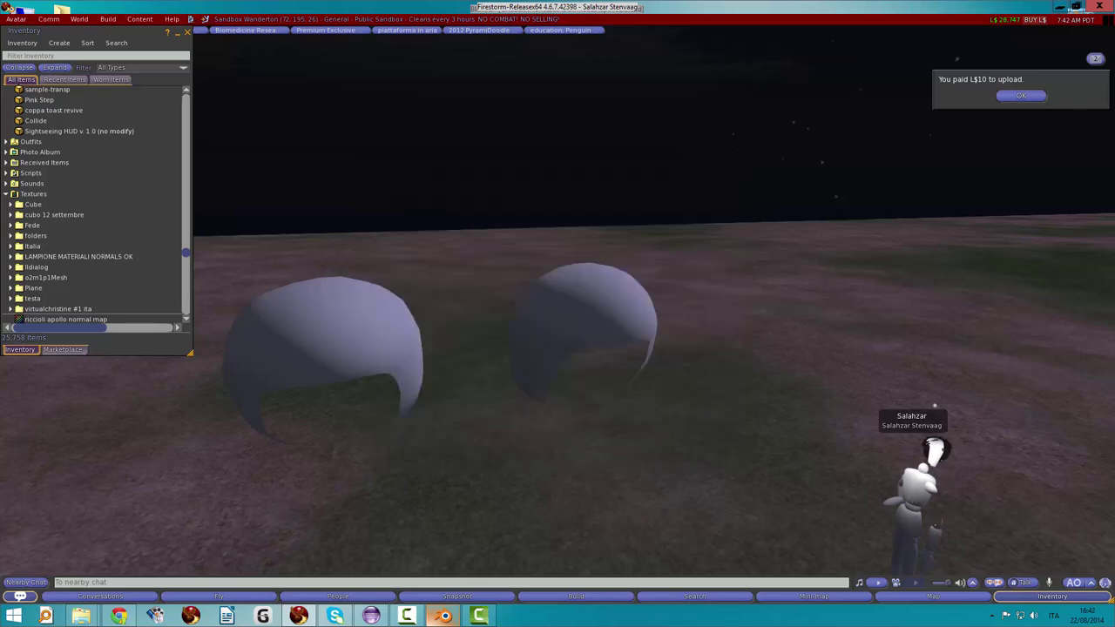
pyautogui.keyDown('alt'); pyautogui.click(584, 314); pyautogui.keyUp('alt')
# - Drop 'riccioli apollo normal map' into the right cap's Bumpiness (normal) texture slot
pyautogui.rightClick(570, 298)
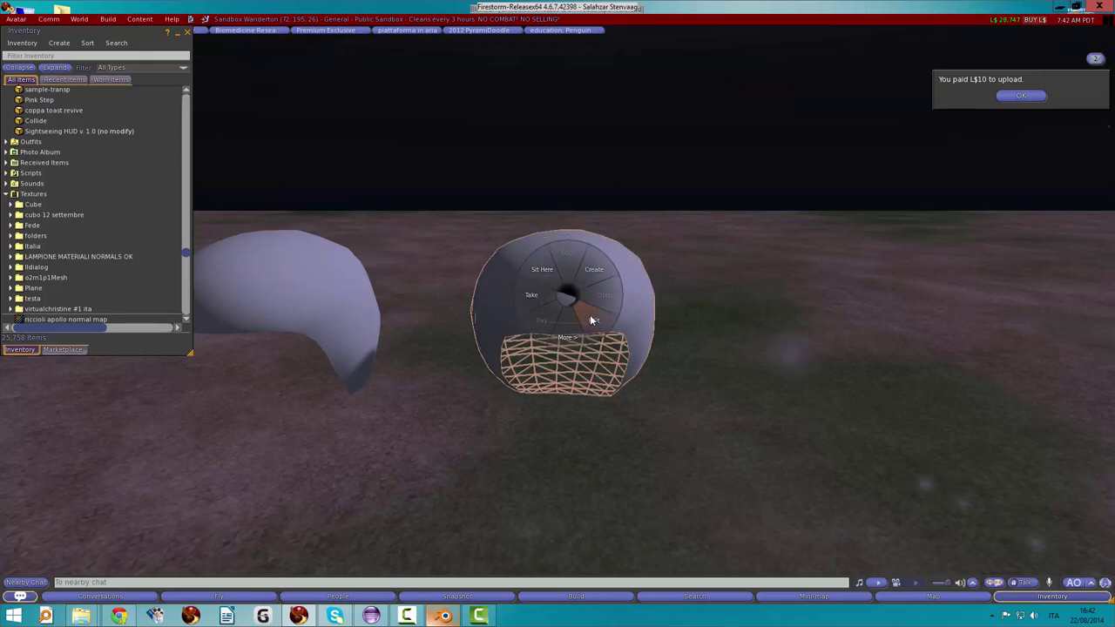
pyautogui.click(592, 320)
pyautogui.click(119, 150)
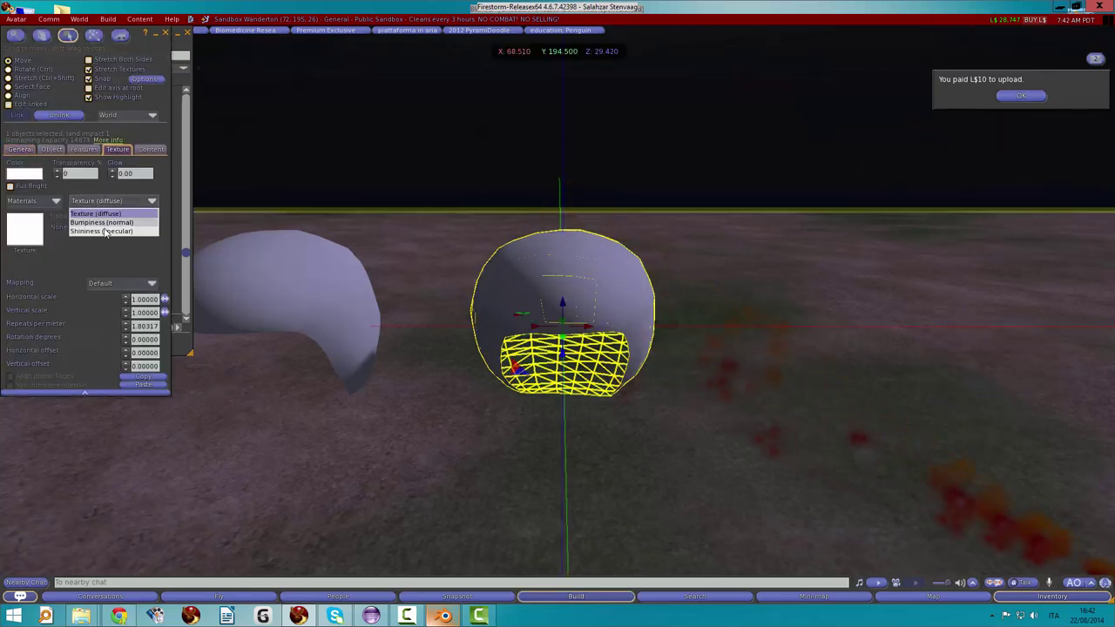
pyautogui.click(102, 223)
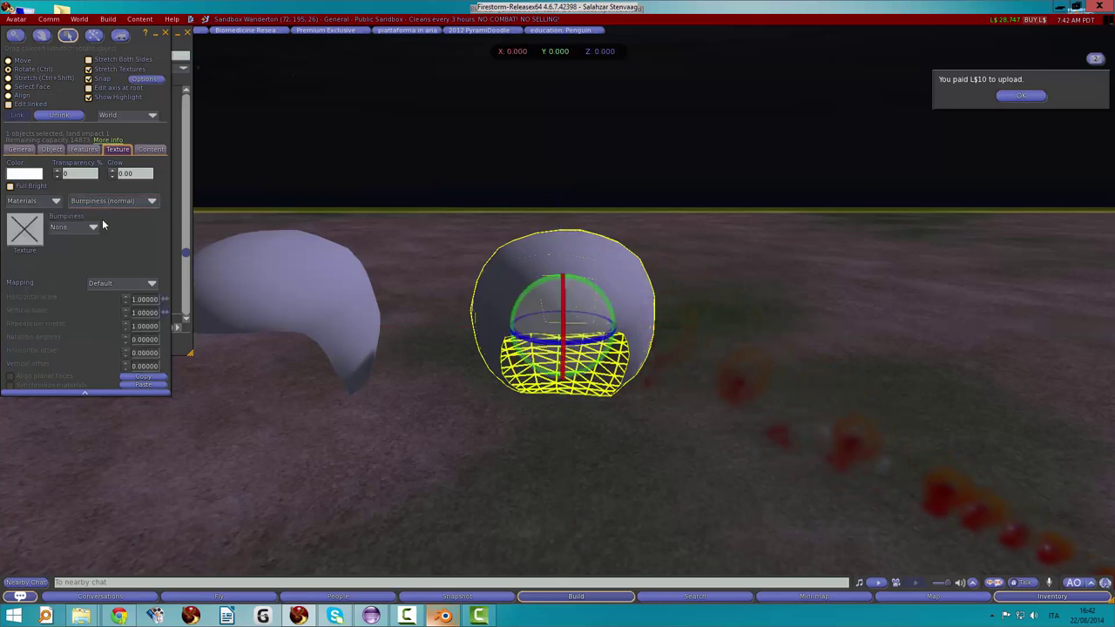
pyautogui.hotkey('ctrl', 'i')
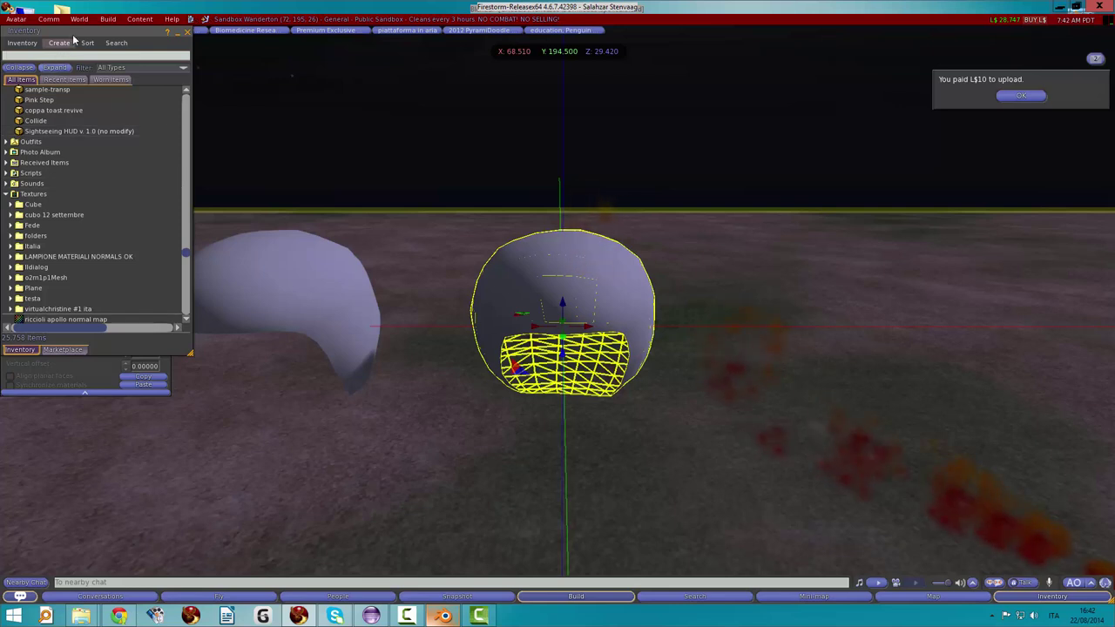
pyautogui.moveTo(73, 36); pyautogui.dragTo(272, 125)
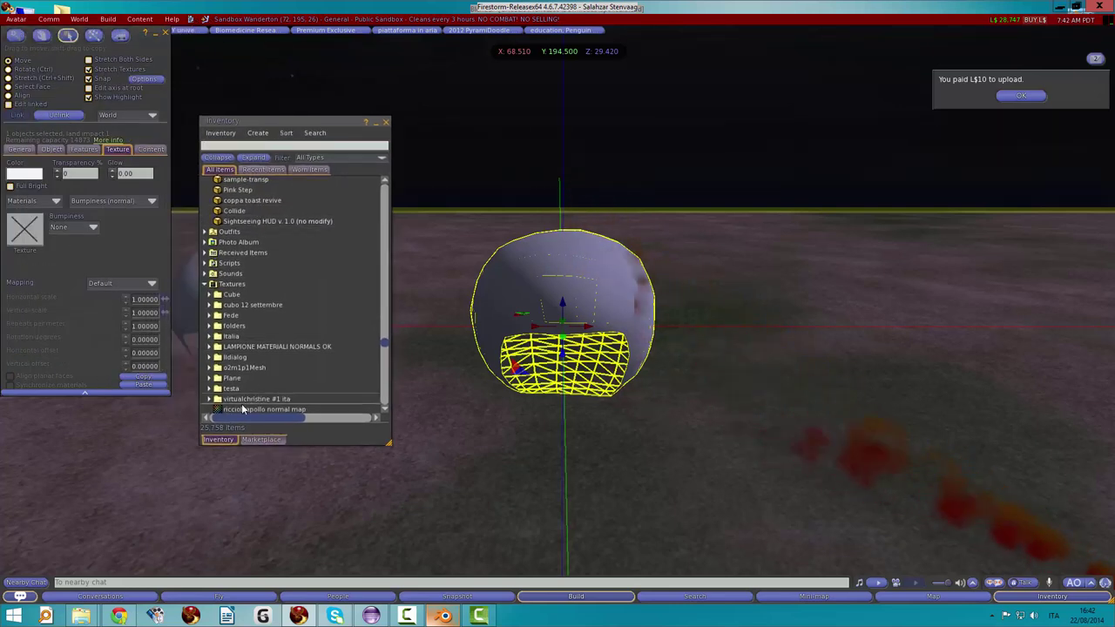
pyautogui.moveTo(236, 414); pyautogui.dragTo(118, 302)
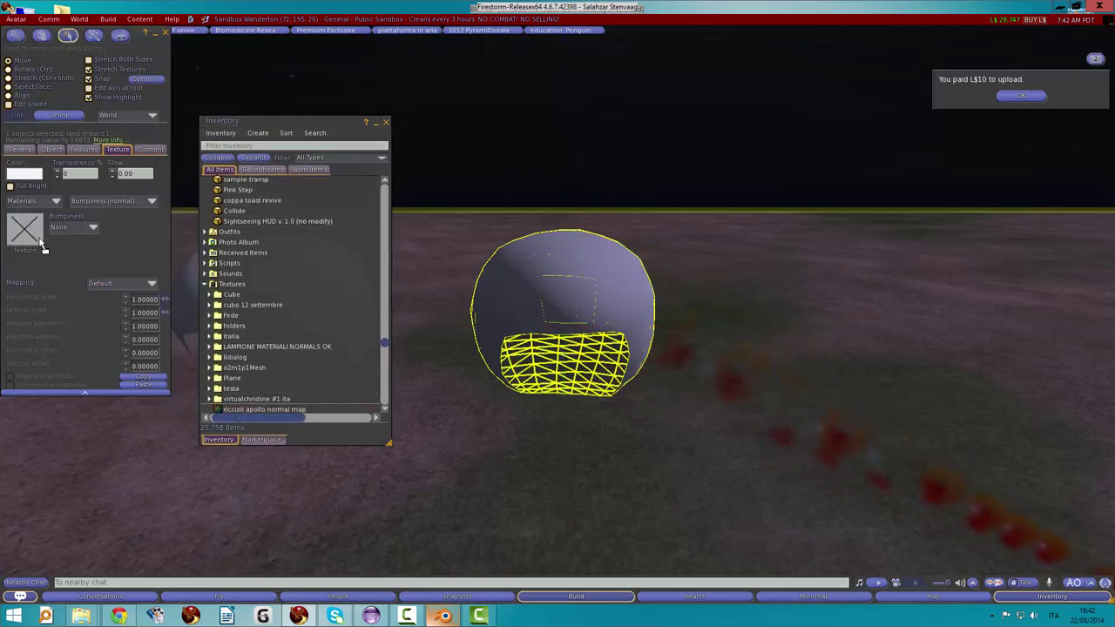
pyautogui.moveTo(35, 240); pyautogui.dragTo(35, 240)
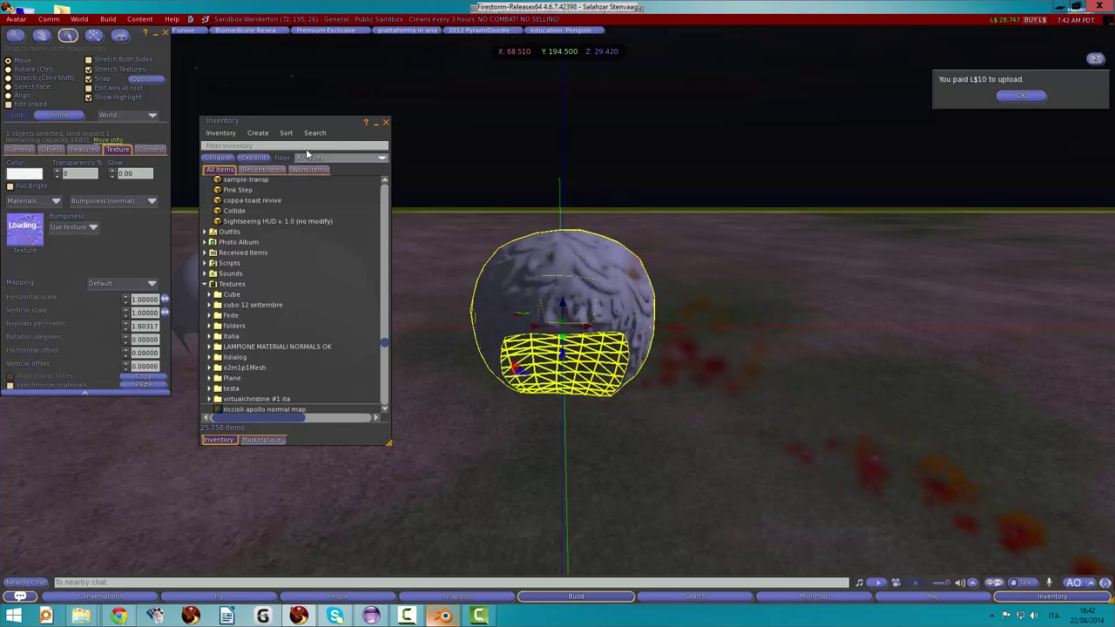
pyautogui.click(386, 122)
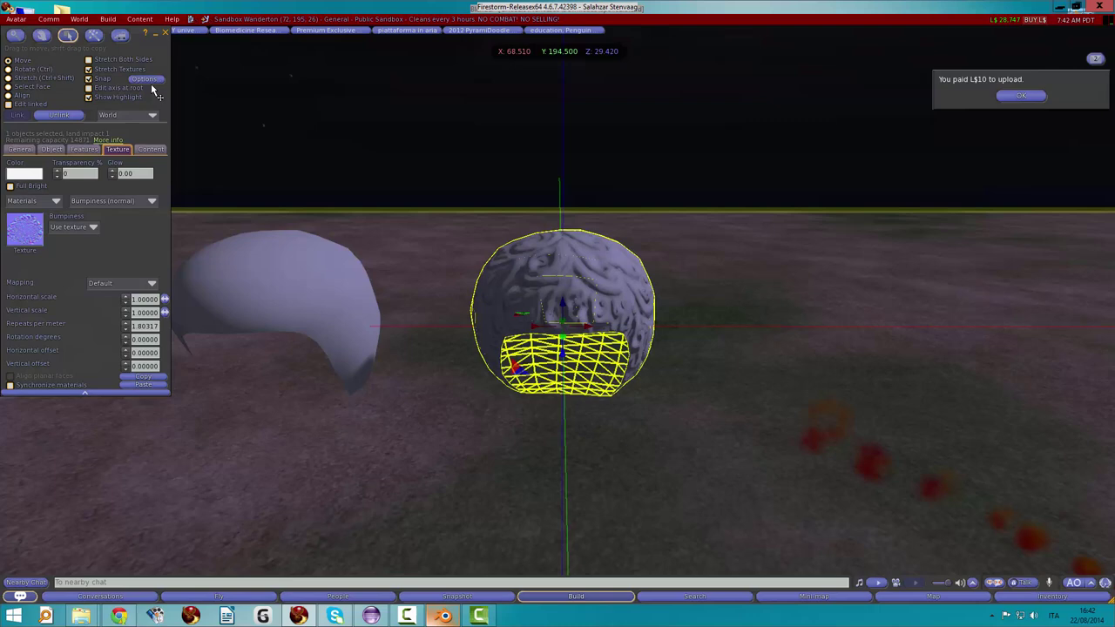
pyautogui.click(165, 32)
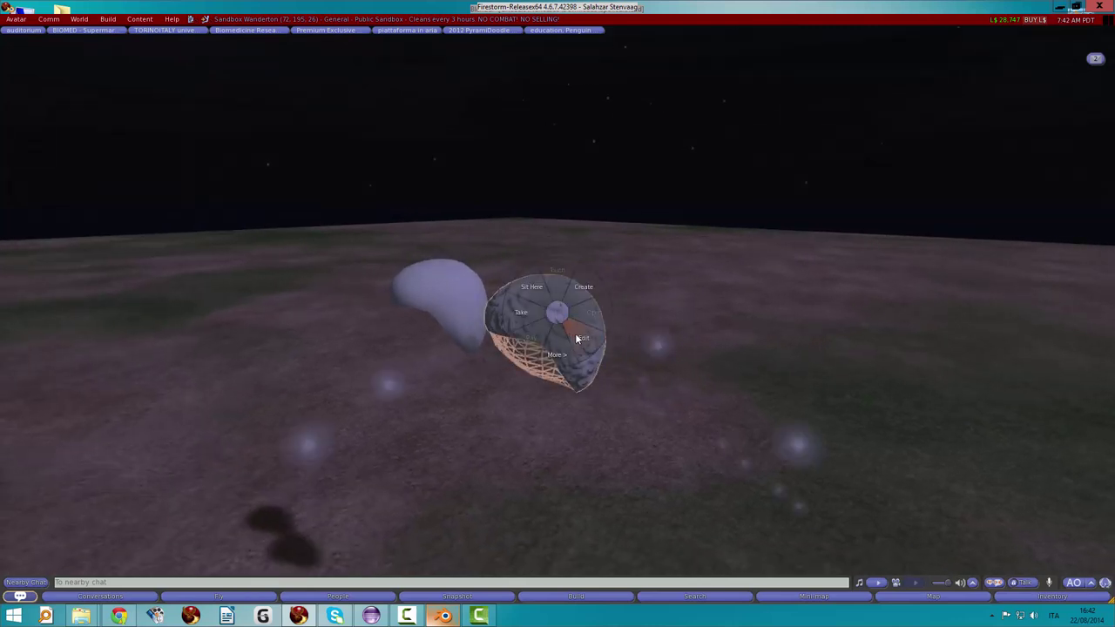
# - Set the right cap's Shininess (specular) to High, then orbit in close and back out
pyautogui.click(577, 338)
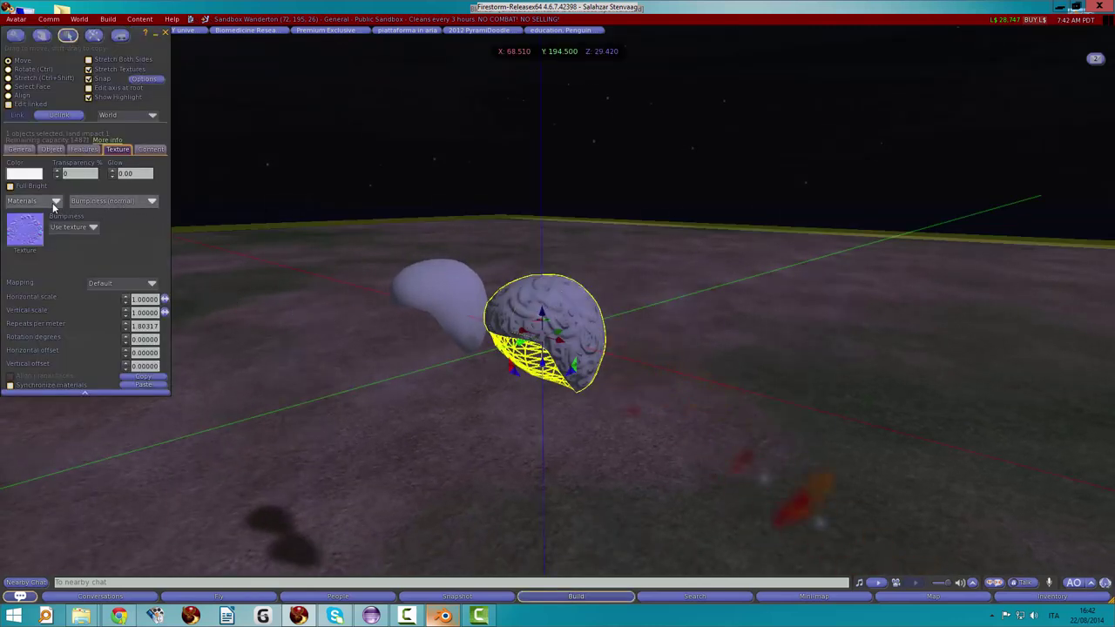
pyautogui.click(105, 205)
pyautogui.click(102, 229)
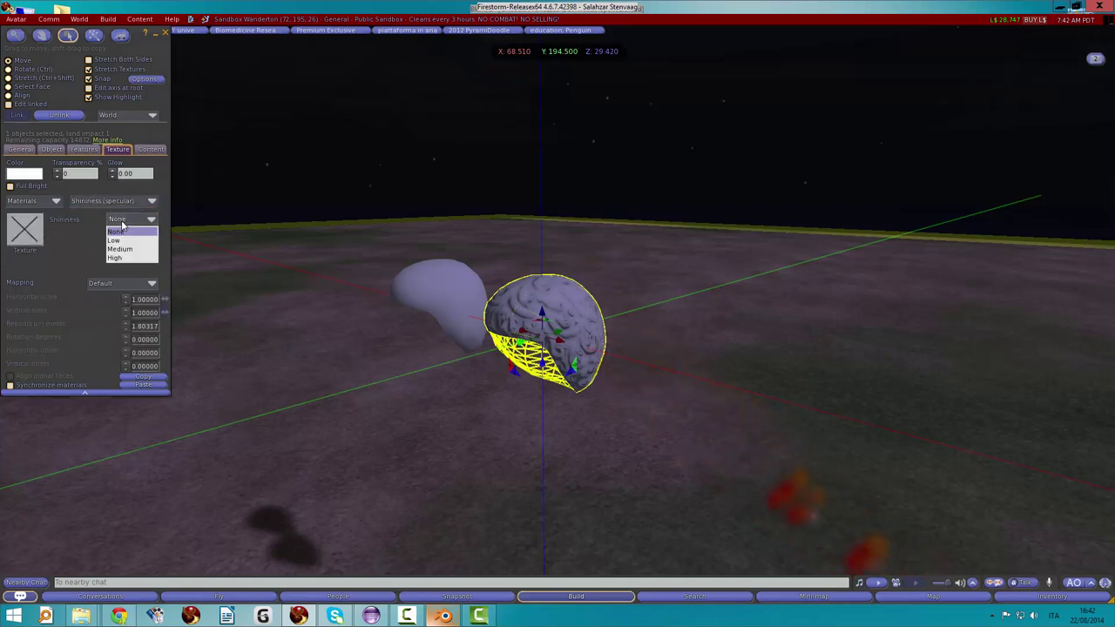
pyautogui.click(120, 250)
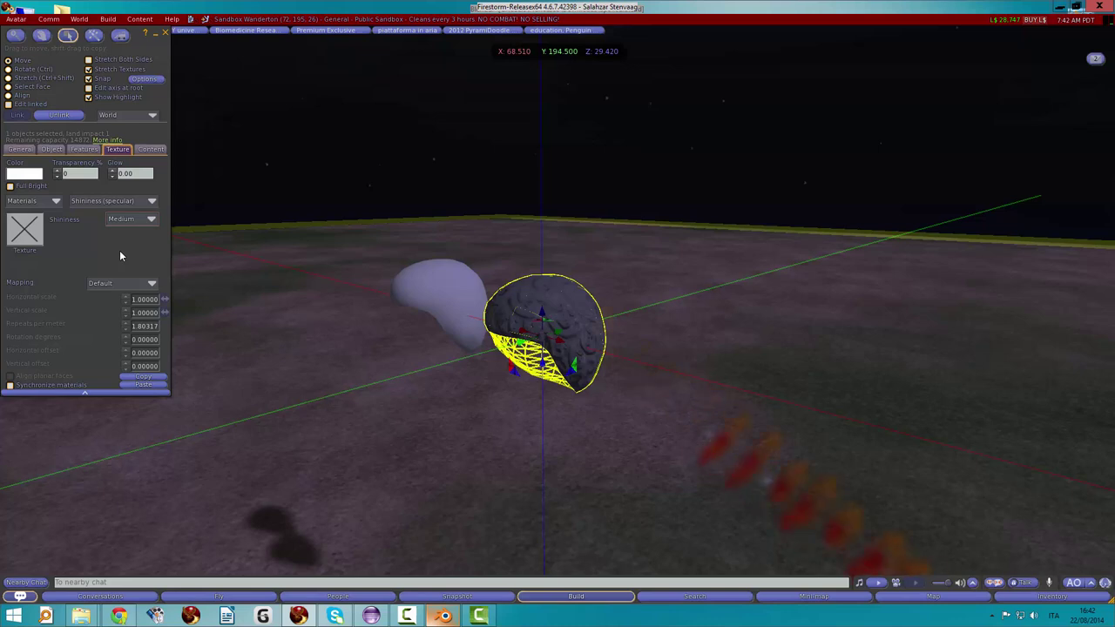
pyautogui.click(139, 219)
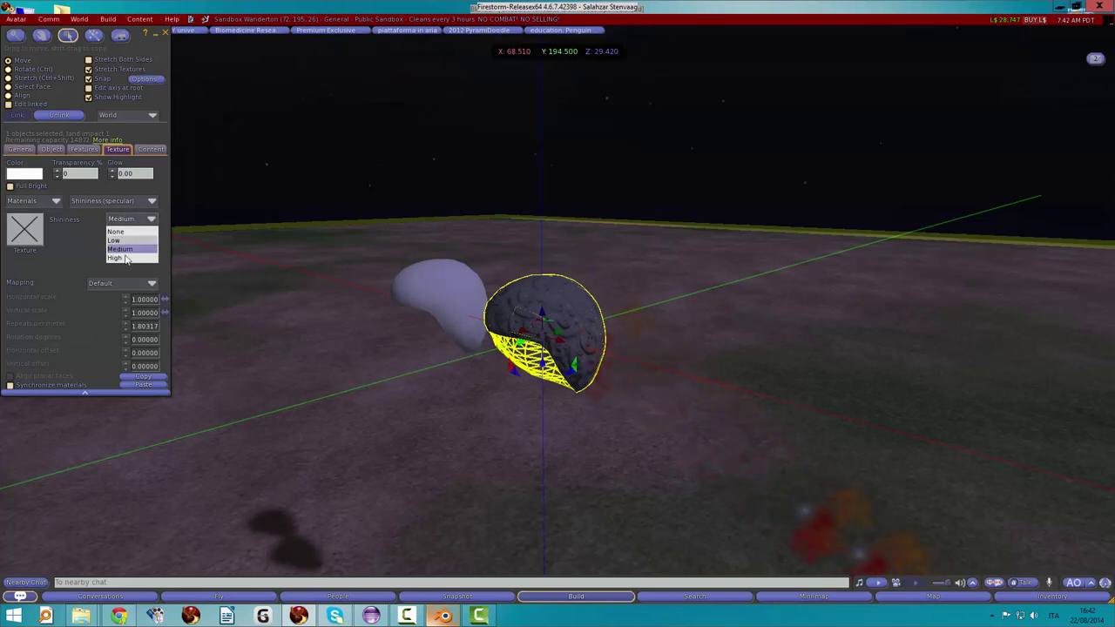
pyautogui.click(120, 257)
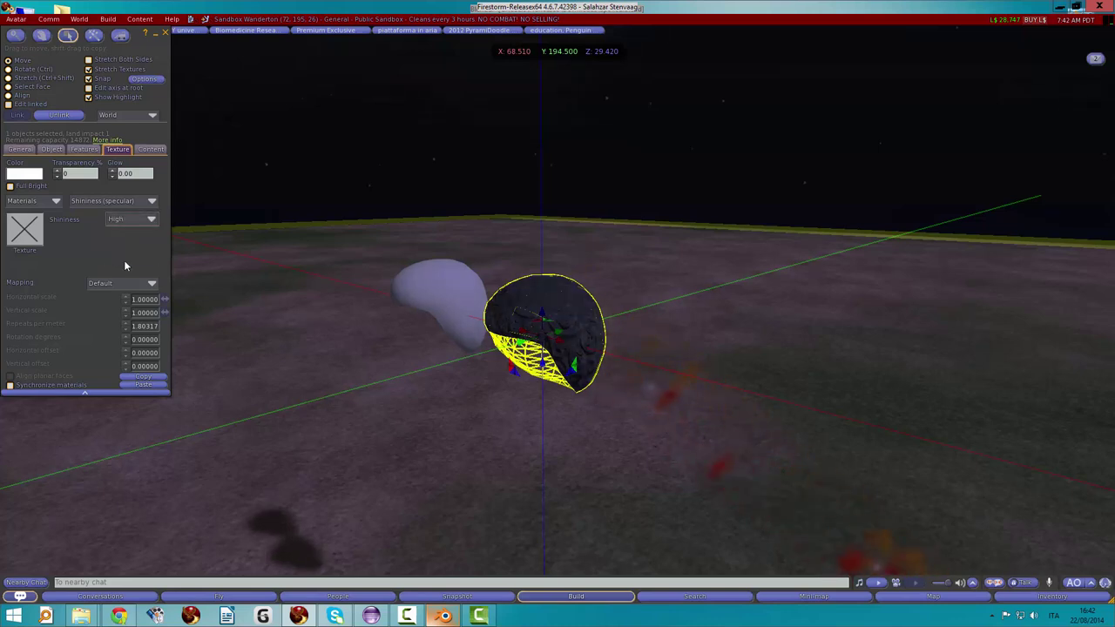
pyautogui.click(166, 35)
pyautogui.keyDown('alt'); pyautogui.moveTo(501, 293); pyautogui.dragTo(453, 226); pyautogui.keyUp('alt')
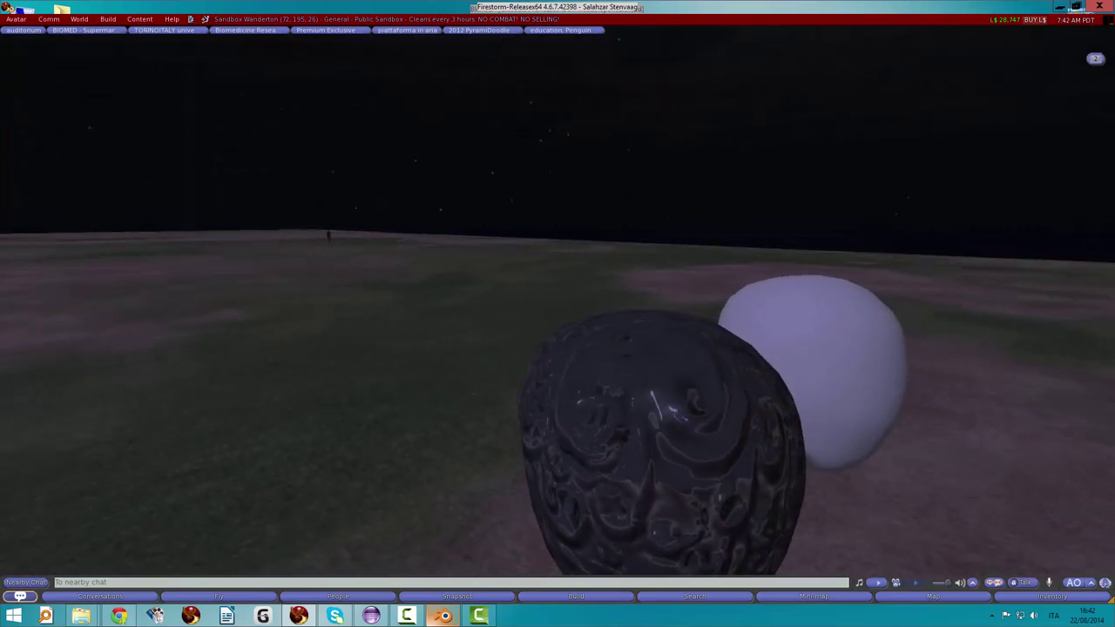
pyautogui.moveTo(453, 226)
pyautogui.keyDown('alt'); pyautogui.mouseDown()
pyautogui.moveTo(409, 261)
pyautogui.moveTo(882, 429)
pyautogui.moveTo(784, 418)
pyautogui.mouseUp(); pyautogui.keyUp('alt')
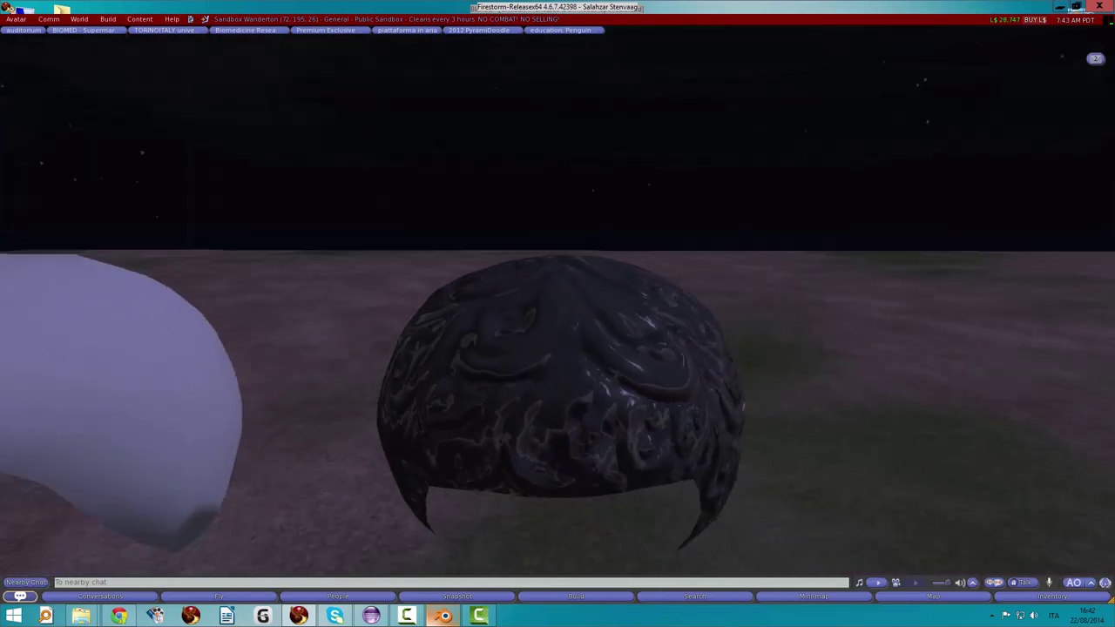
# - Set the white left cap's Shininess (specular) to High and orbit to view it sideways
pyautogui.rightClick(197, 348)
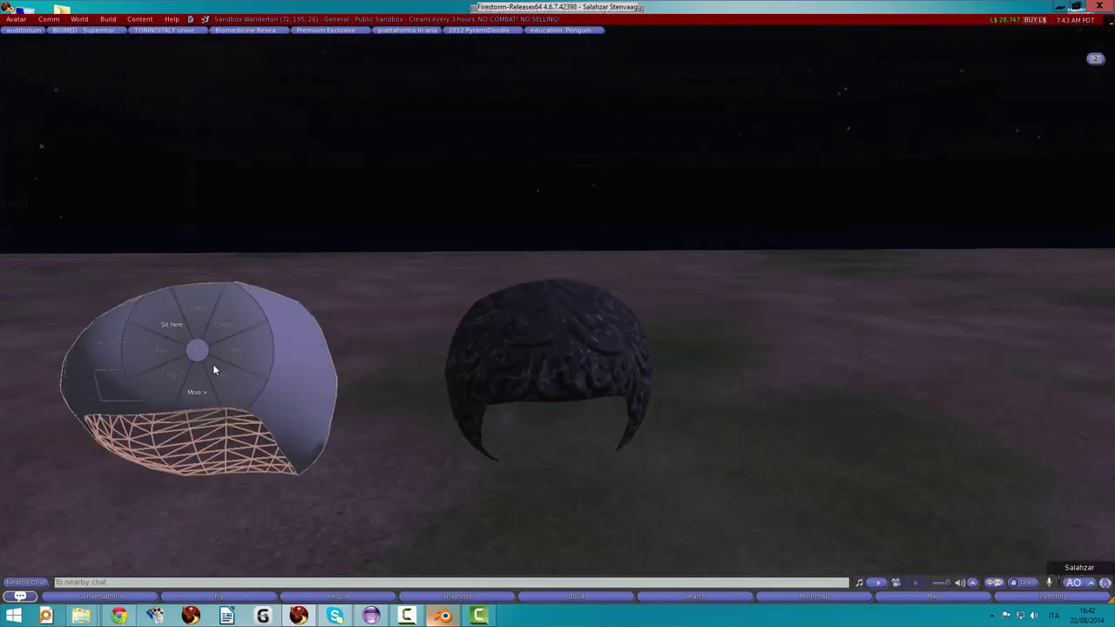
pyautogui.click(213, 365)
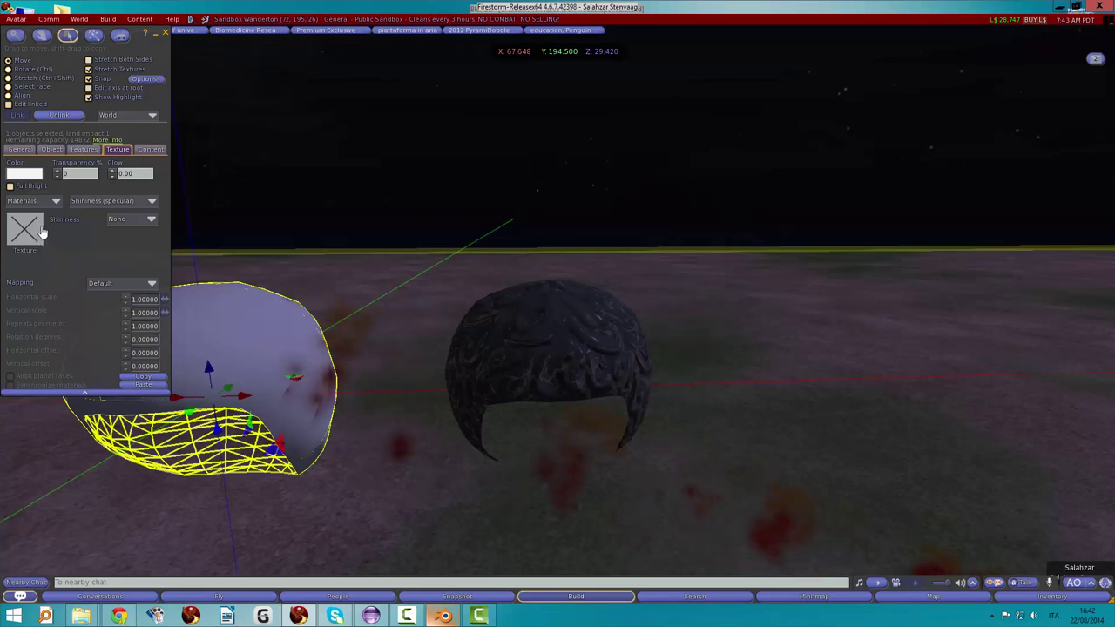
pyautogui.click(123, 218)
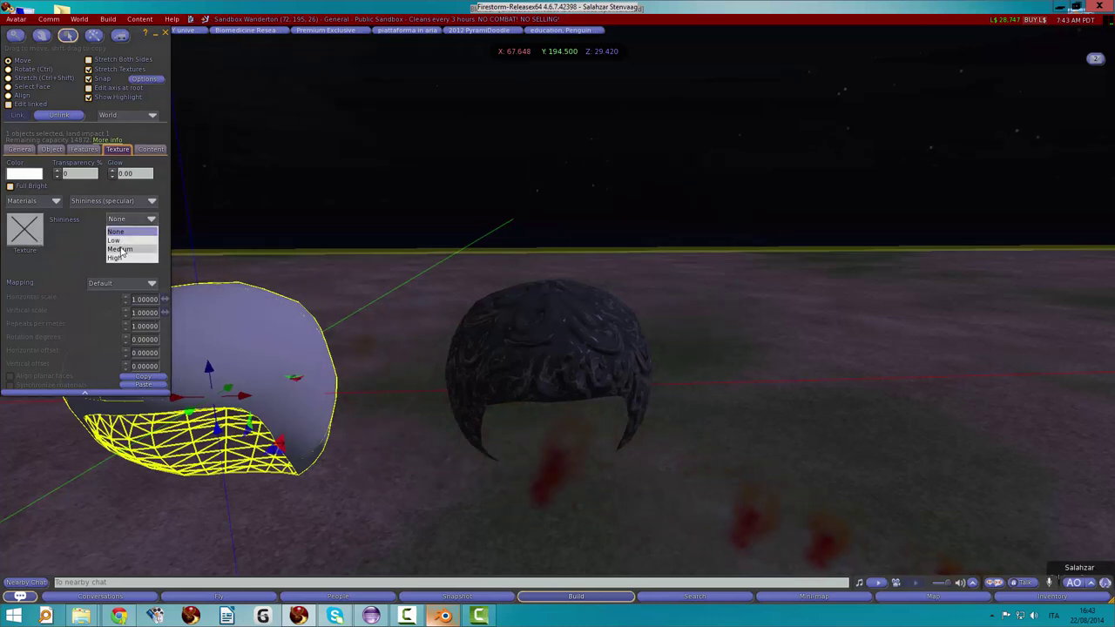
pyautogui.click(119, 259)
pyautogui.keyDown('alt'); pyautogui.click(194, 297); pyautogui.keyUp('alt')
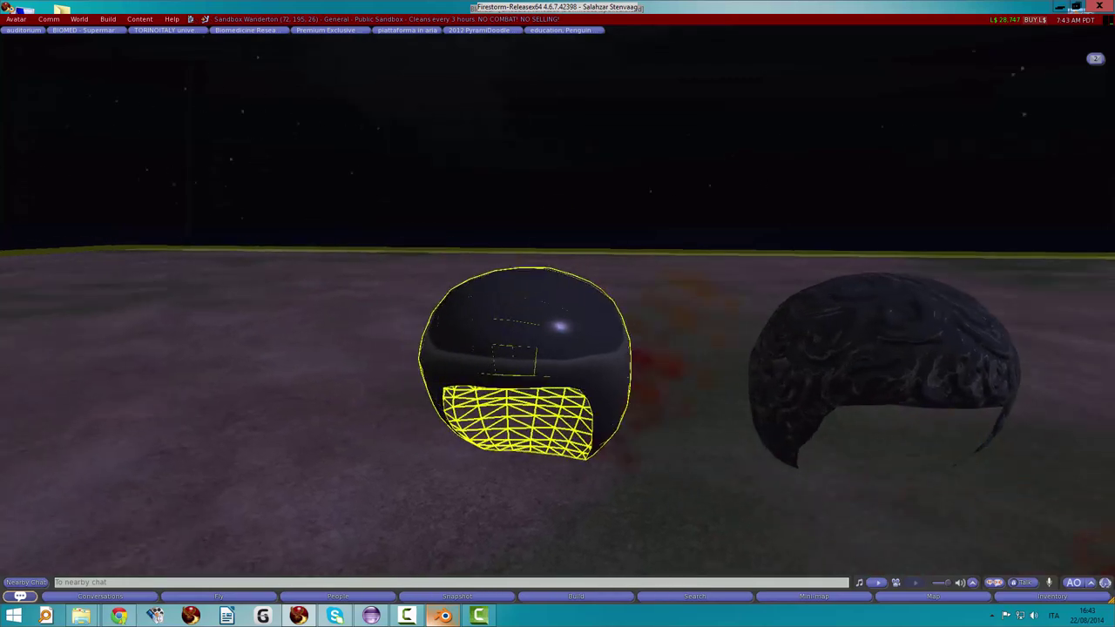
pyautogui.moveTo(856, 343)
pyautogui.keyDown('alt'); pyautogui.mouseDown()
pyautogui.moveTo(557, 344)
pyautogui.moveTo(589, 300)
pyautogui.moveTo(590, 366)
pyautogui.moveTo(488, 366)
pyautogui.moveTo(526, 336)
pyautogui.moveTo(525, 392)
pyautogui.moveTo(505, 302)
pyautogui.mouseUp(); pyautogui.keyUp('alt')
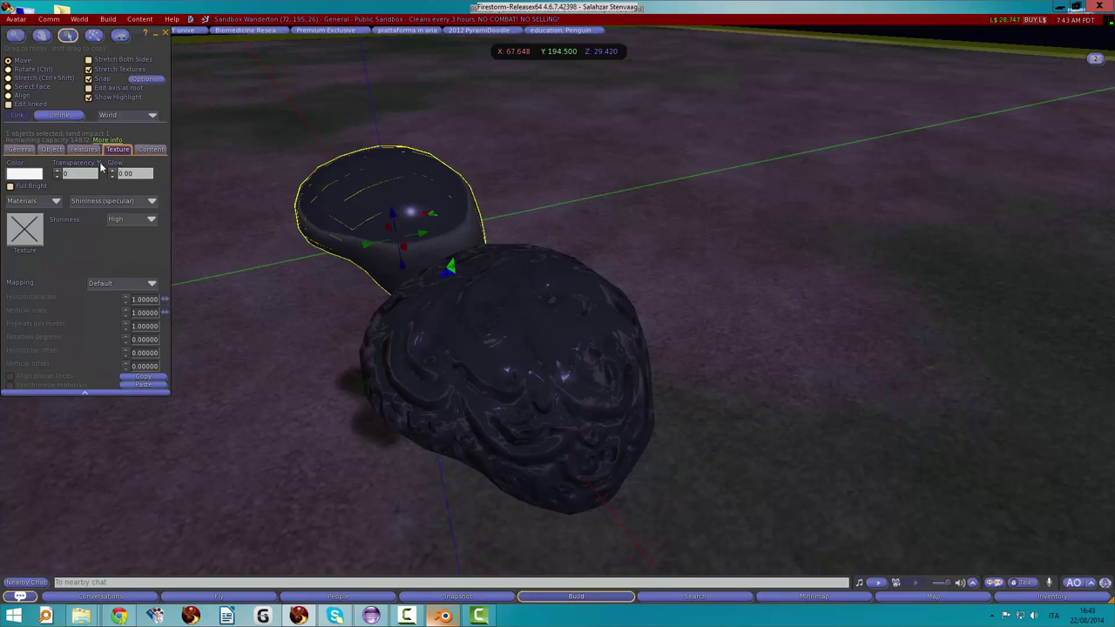
# - Reset the camera, zoom toward the hair caps, and orbit to bring ground and sky into view
pyautogui.press('Escape')
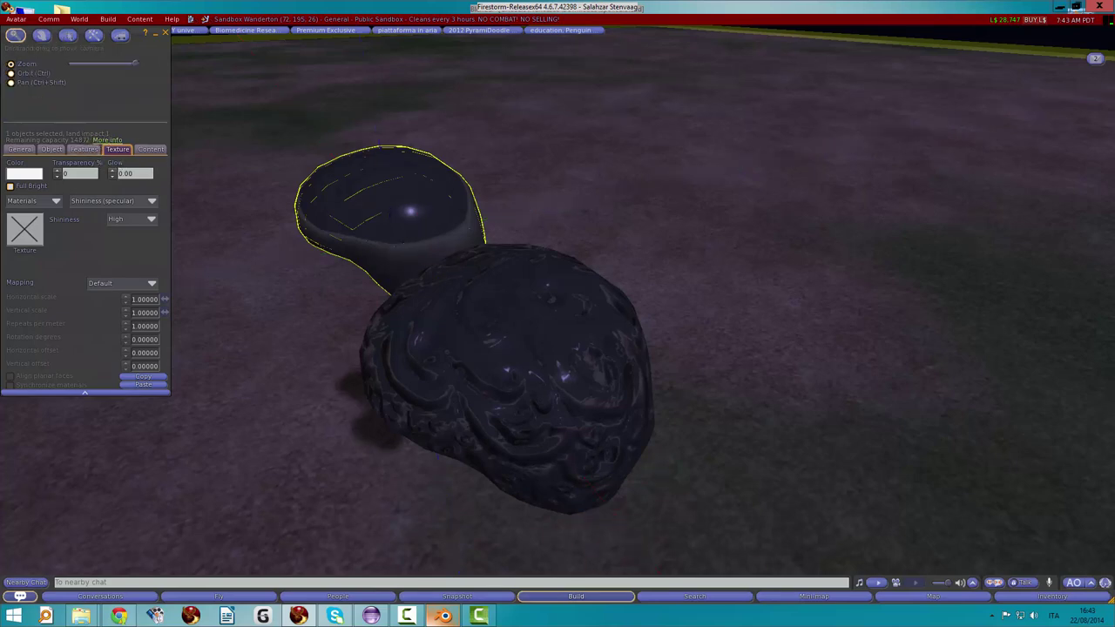
pyautogui.moveTo(444, 323)
pyautogui.keyDown('alt'); pyautogui.mouseDown()
pyautogui.moveTo(521, 193)
pyautogui.moveTo(704, 230)
pyautogui.moveTo(823, 284)
pyautogui.moveTo(522, 288)
pyautogui.moveTo(523, 262)
pyautogui.moveTo(488, 244)
pyautogui.mouseUp(); pyautogui.keyUp('alt')
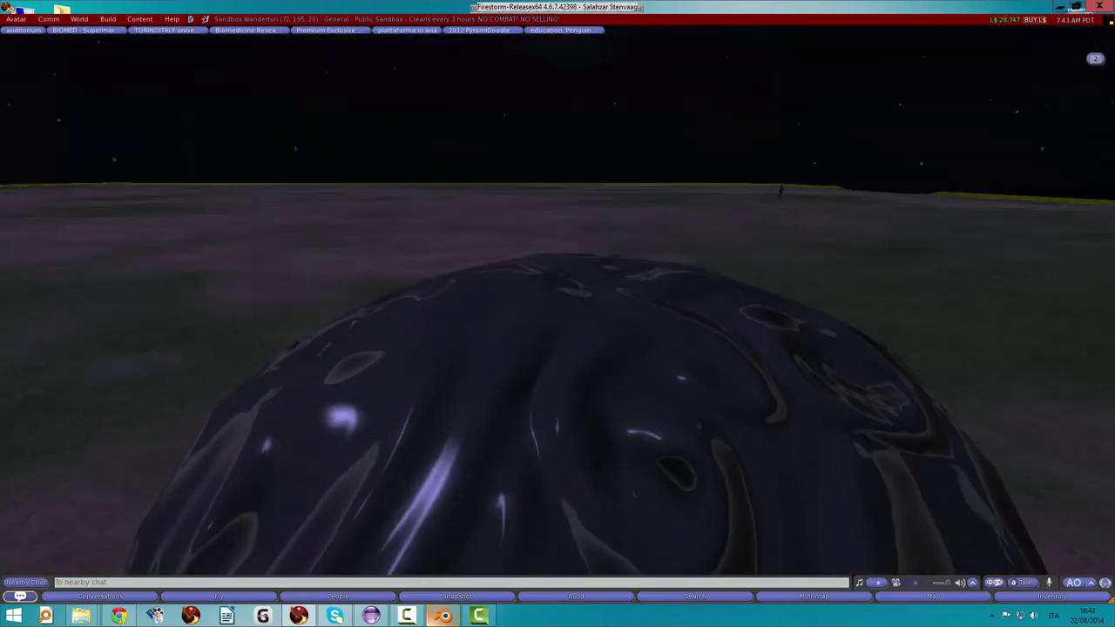
pyautogui.keyDown('alt'); pyautogui.moveTo(2, 281); pyautogui.dragTo(37, 222); pyautogui.keyUp('alt')
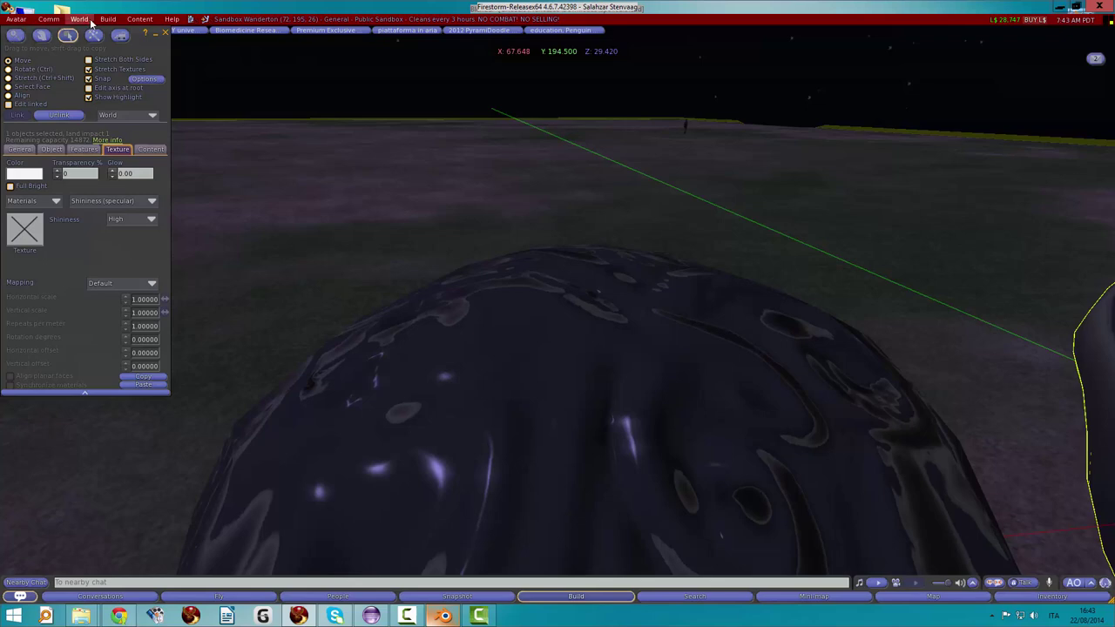
# - Set the sun position to Sunrise/Sunset to view both glossy caps in reddish light
pyautogui.click(87, 20)
pyautogui.moveTo(95, 211)
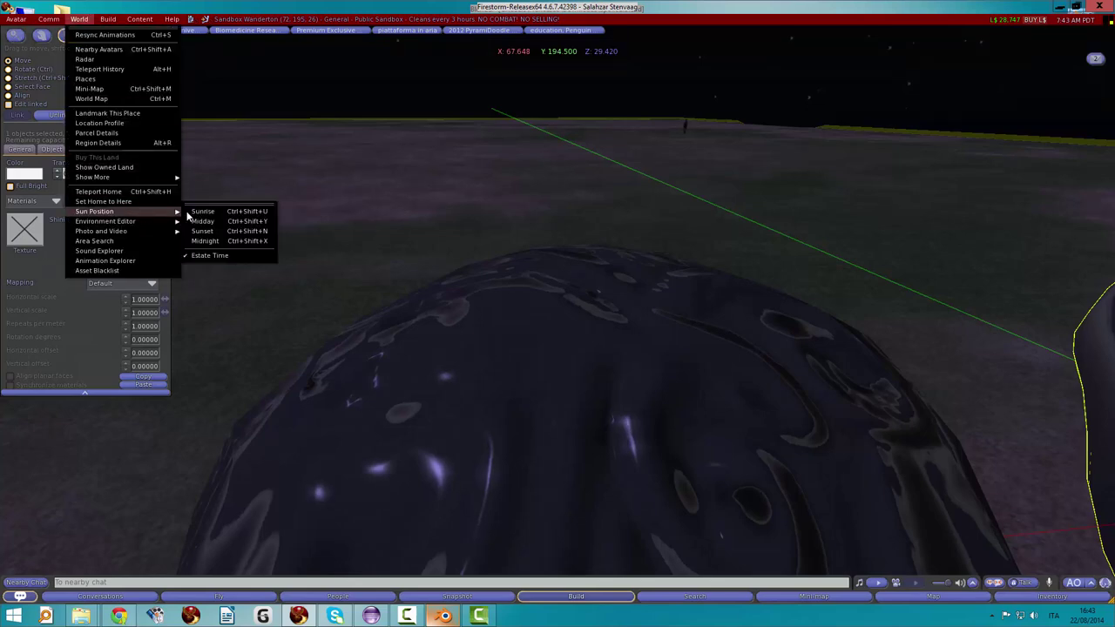
pyautogui.click(214, 212)
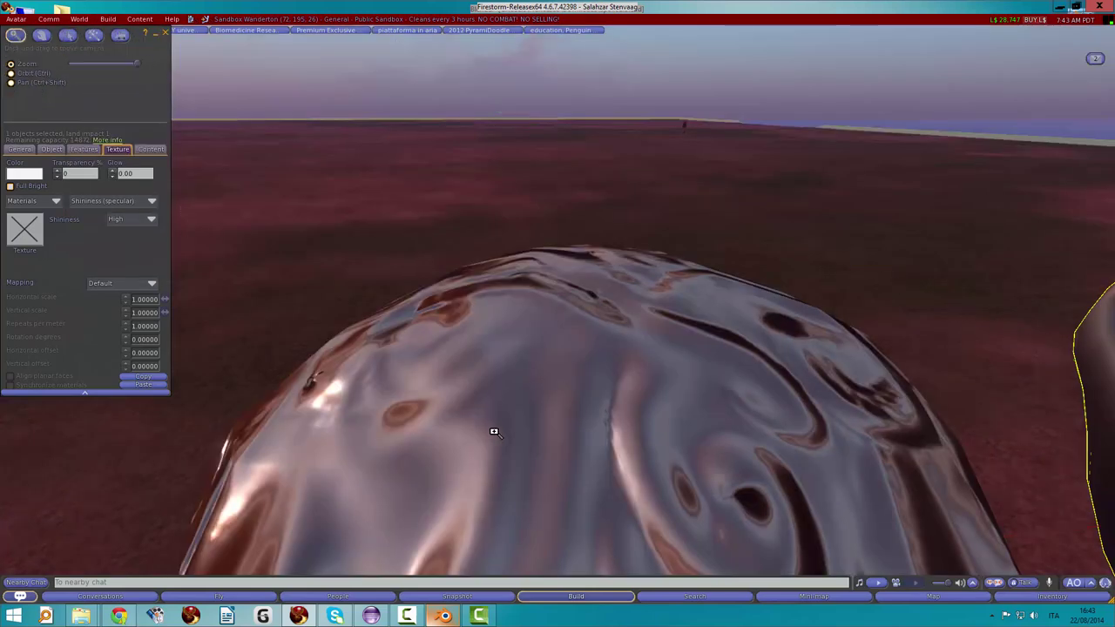
pyautogui.press('Escape')
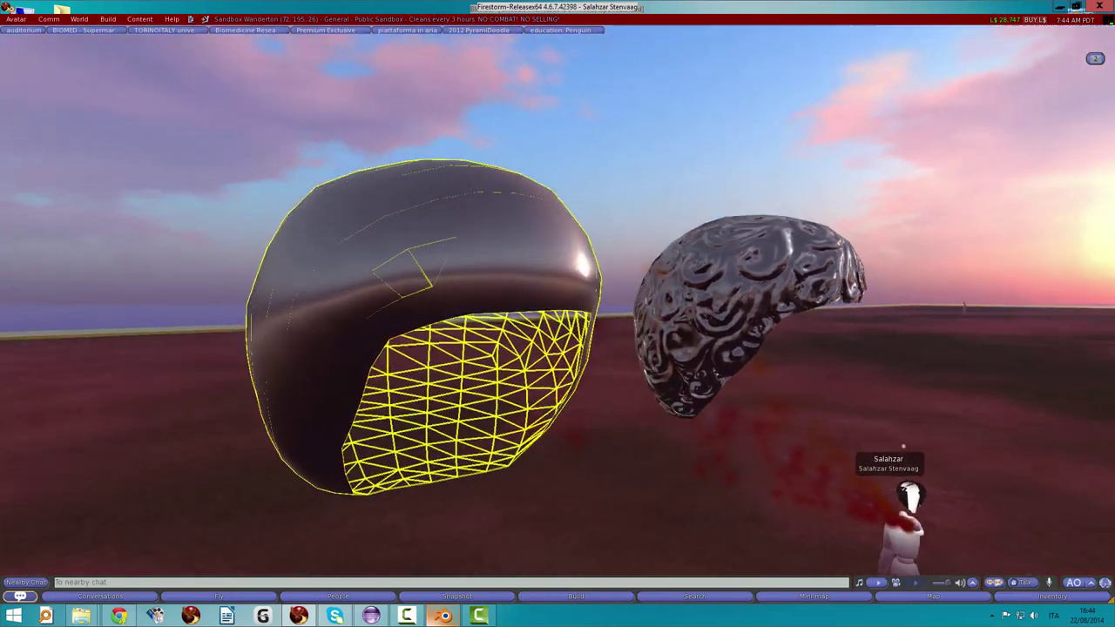
pyautogui.hotkey('ctrl', '1')
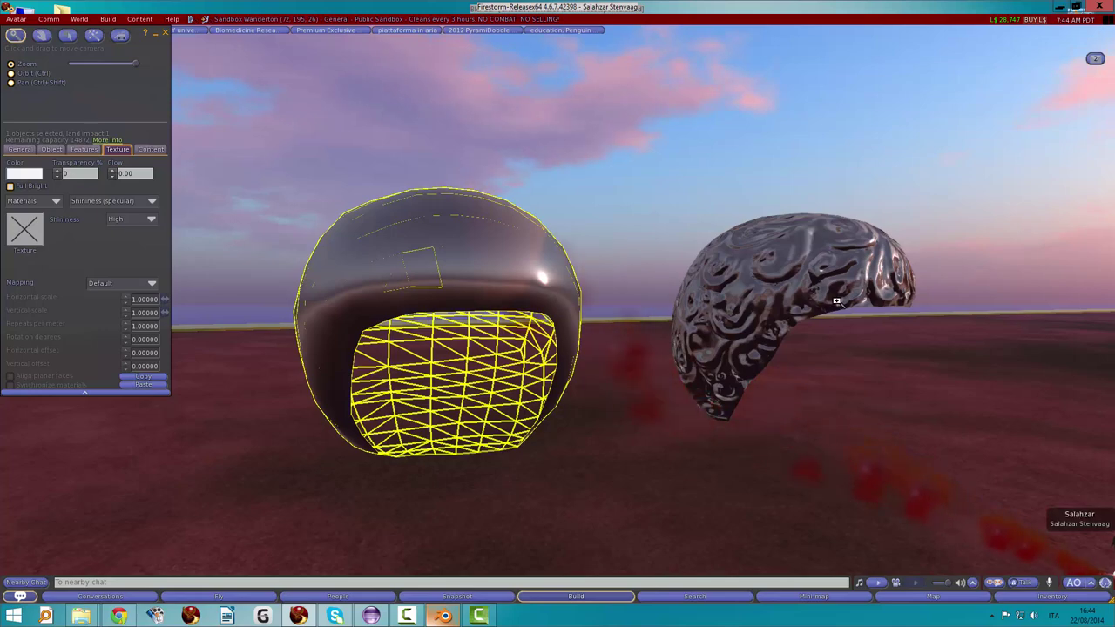
pyautogui.hotkey('ctrl', 'b')
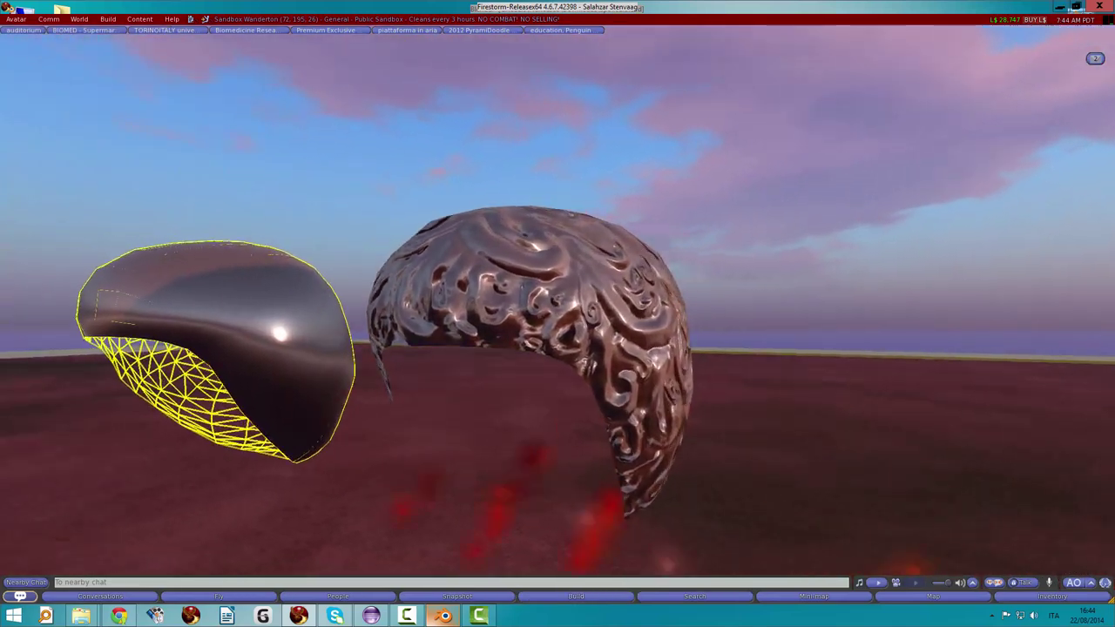